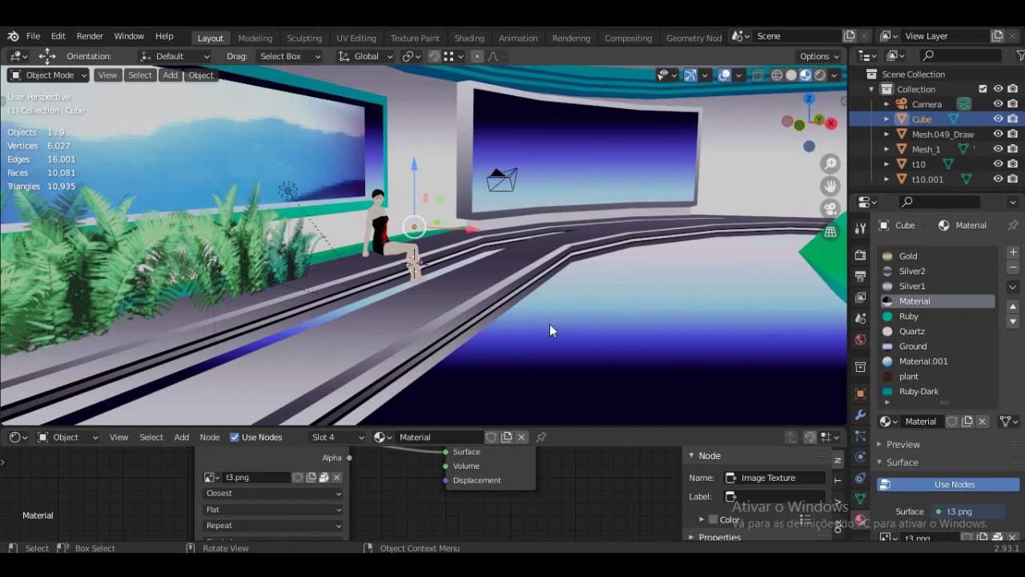
Examine the room model's striped ceiling, walls and walkway from several angles
{"action": "key", "text": "F3"}
{"action": "key", "text": "Escape"}
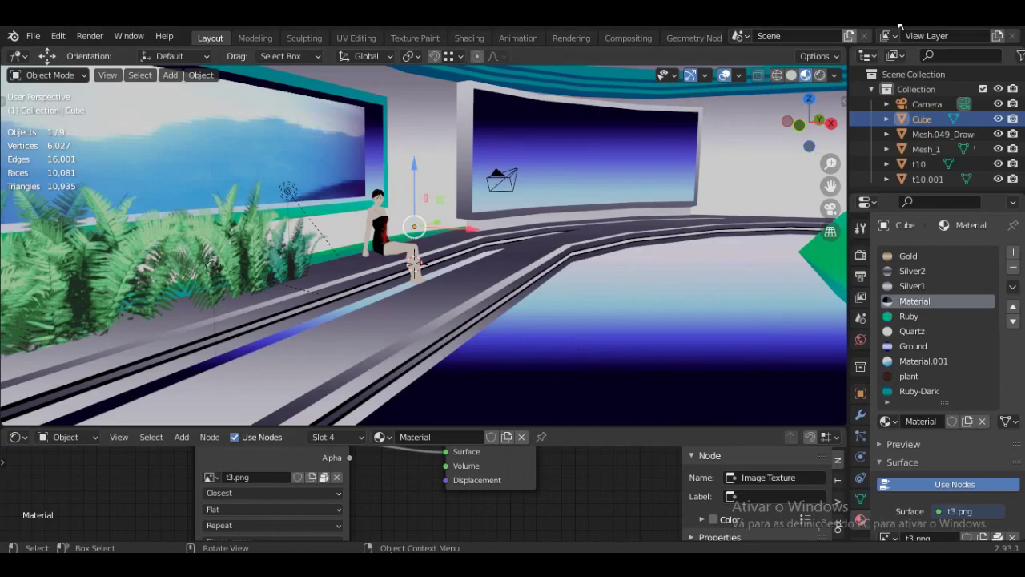
{"action": "middle_click_drag", "start_coordinate": [458, 244], "coordinate": [425, 271]}
{"action": "middle_click_drag", "start_coordinate": [487, 156], "coordinate": [352, 178]}
{"action": "middle_click_drag", "start_coordinate": [327, 146], "coordinate": [375, 118]}
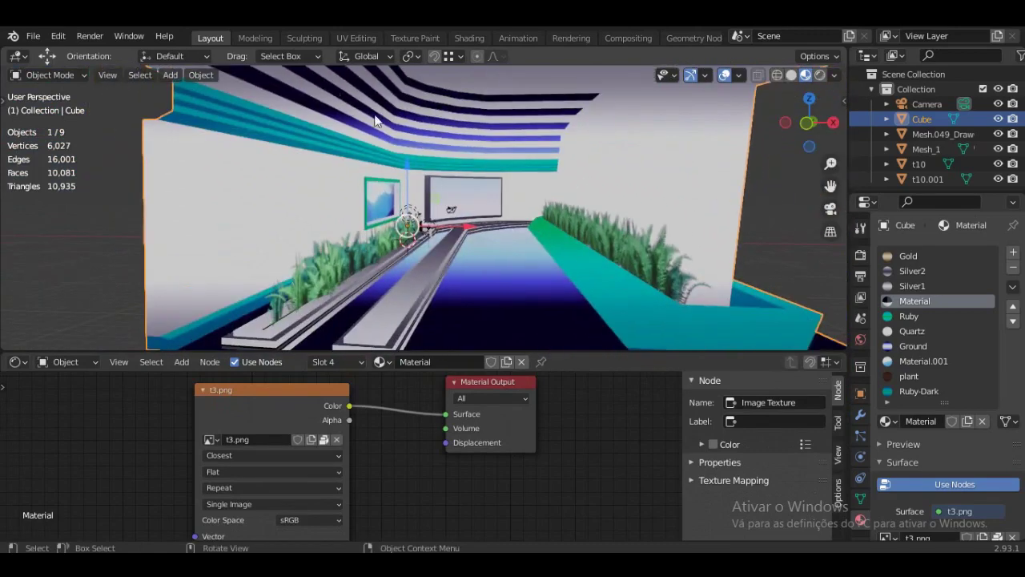
{"action": "middle_click_drag", "start_coordinate": [496, 139], "coordinate": [572, 199]}
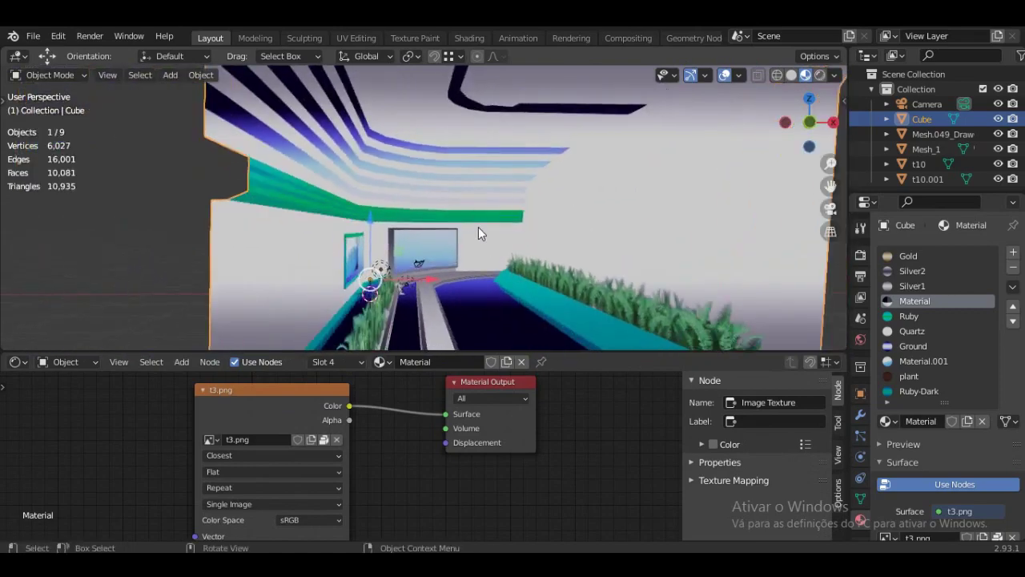
{"action": "middle_click_drag", "start_coordinate": [476, 199], "coordinate": [521, 137]}
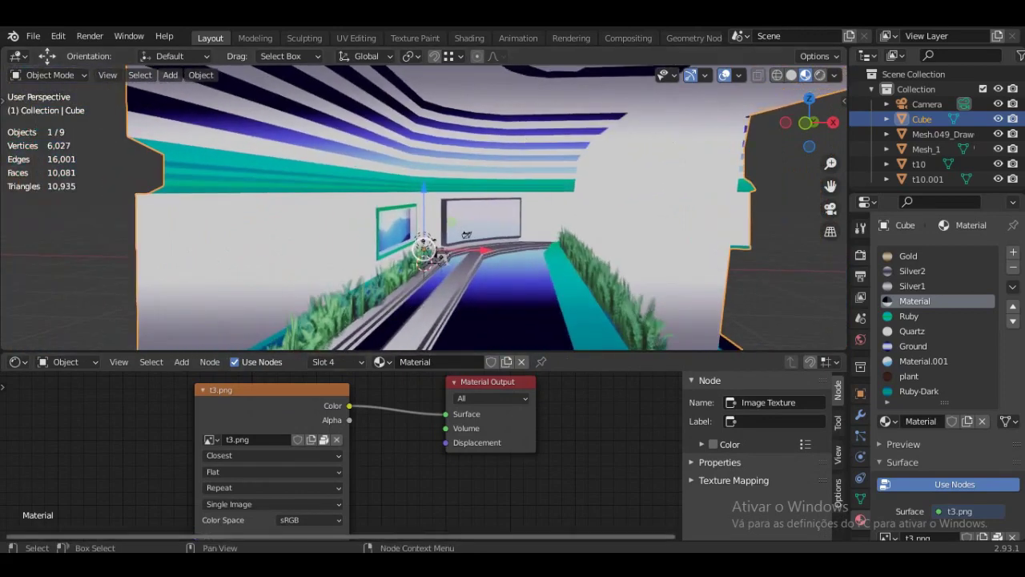
Switch to paint.net, show layers Camada 2 and Camada 4, and make Camada 4 the active layer
{"action": "mouse_move", "coordinate": [513, 573]}
{"action": "left_click", "coordinate": [796, 481]}
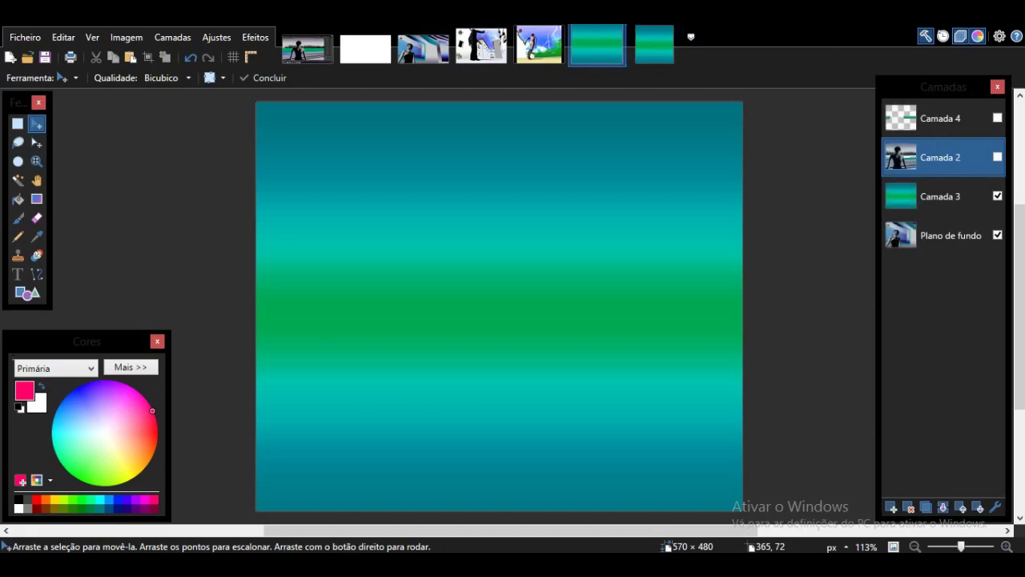
{"action": "left_click", "coordinate": [998, 158]}
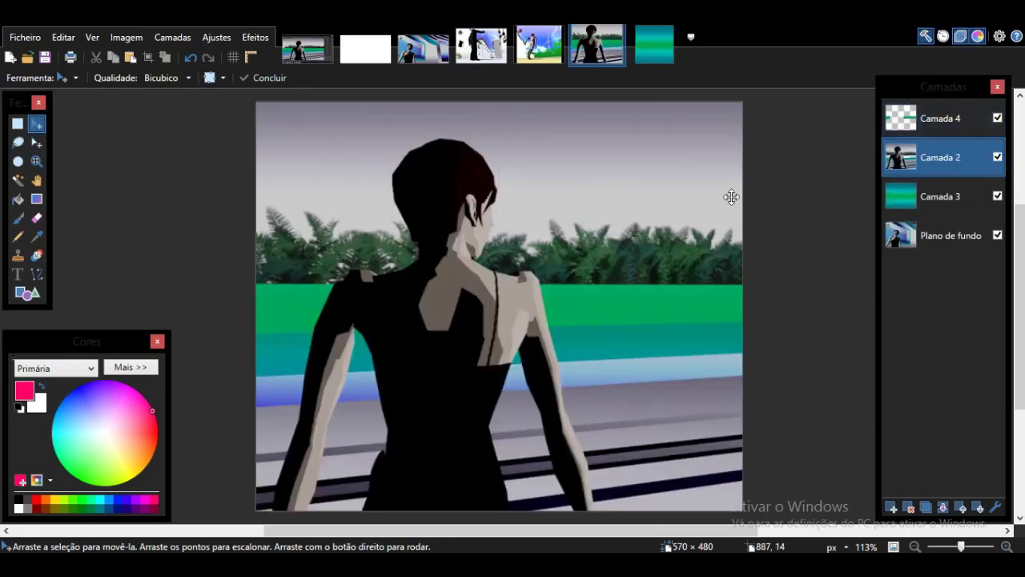
{"action": "left_click", "coordinate": [17, 124]}
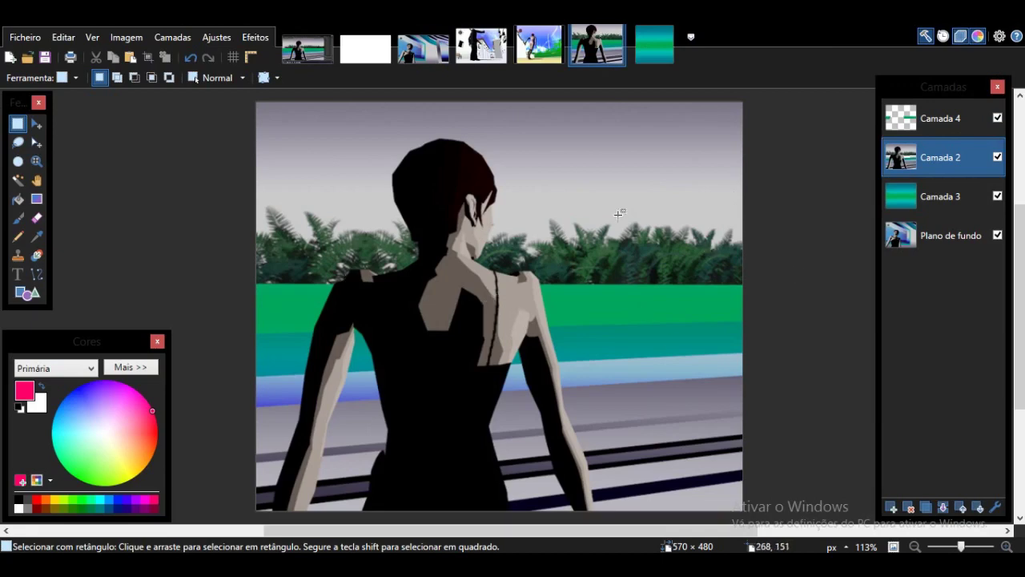
{"action": "left_click", "coordinate": [937, 118]}
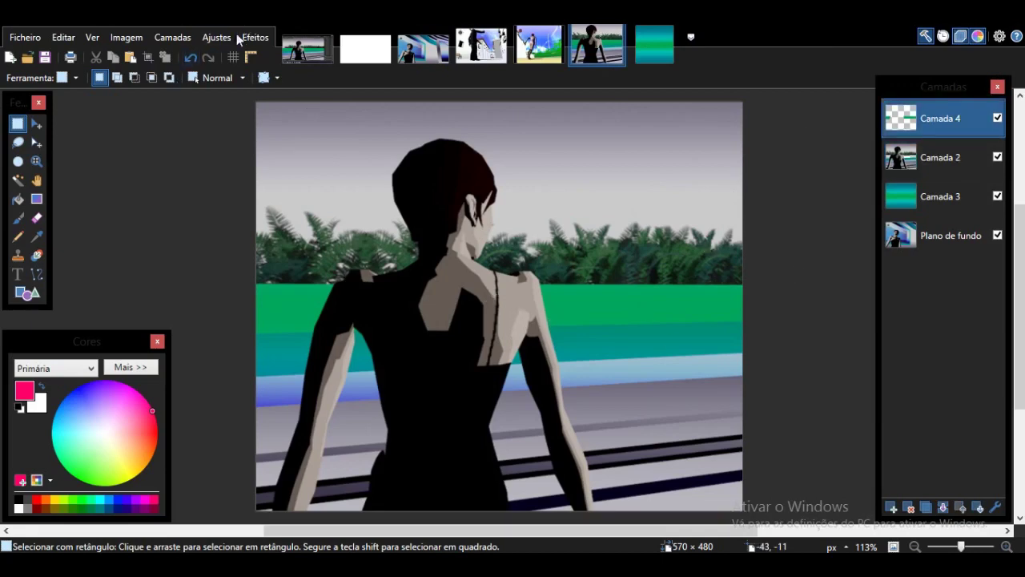
Darken layer Camada 4 with the Hue/Saturation adjustment at a lightness of -50
{"action": "left_click", "coordinate": [216, 37]}
{"action": "left_click", "coordinate": [291, 361]}
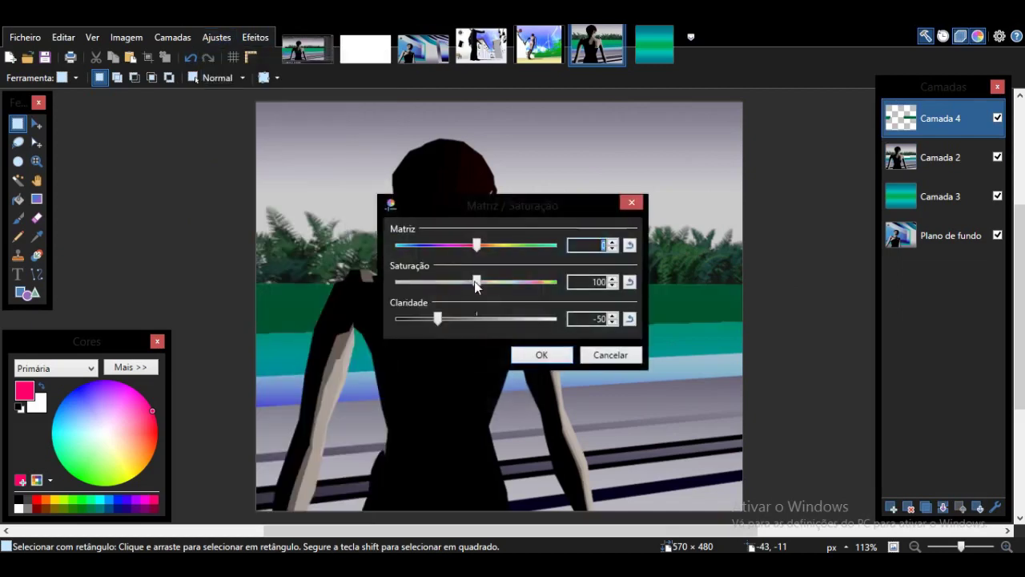
{"action": "left_click_drag", "start_coordinate": [479, 207], "coordinate": [809, 35]}
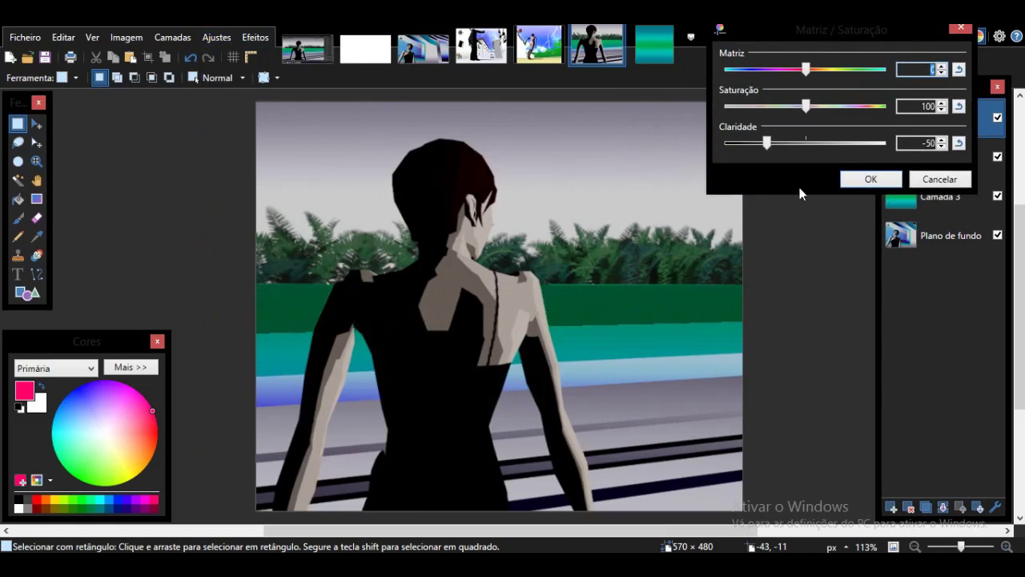
{"action": "left_click", "coordinate": [871, 178]}
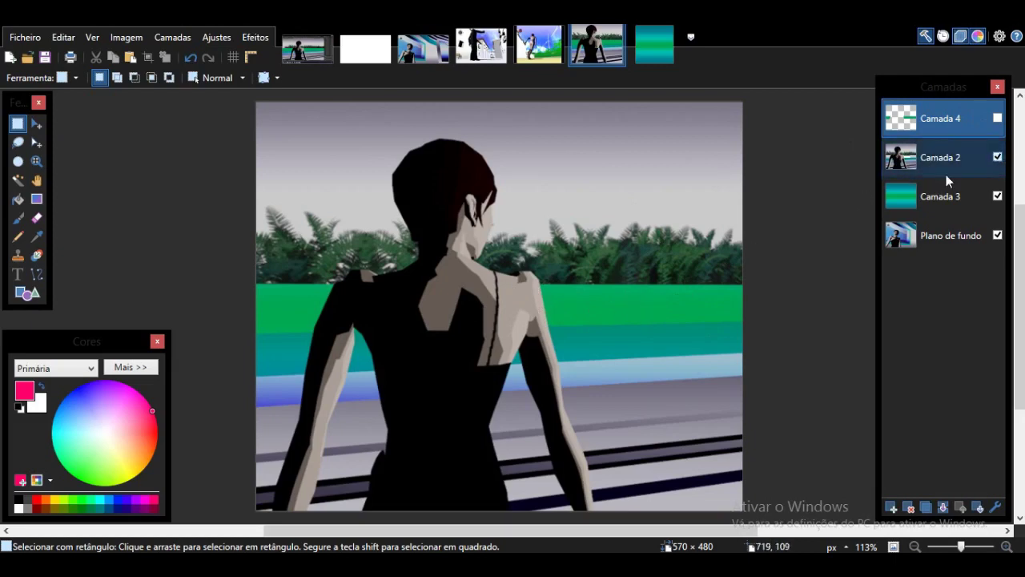
Hide layer Camada 2 and marquee the whole canvas over the teal-green gradient
{"action": "left_click", "coordinate": [997, 157]}
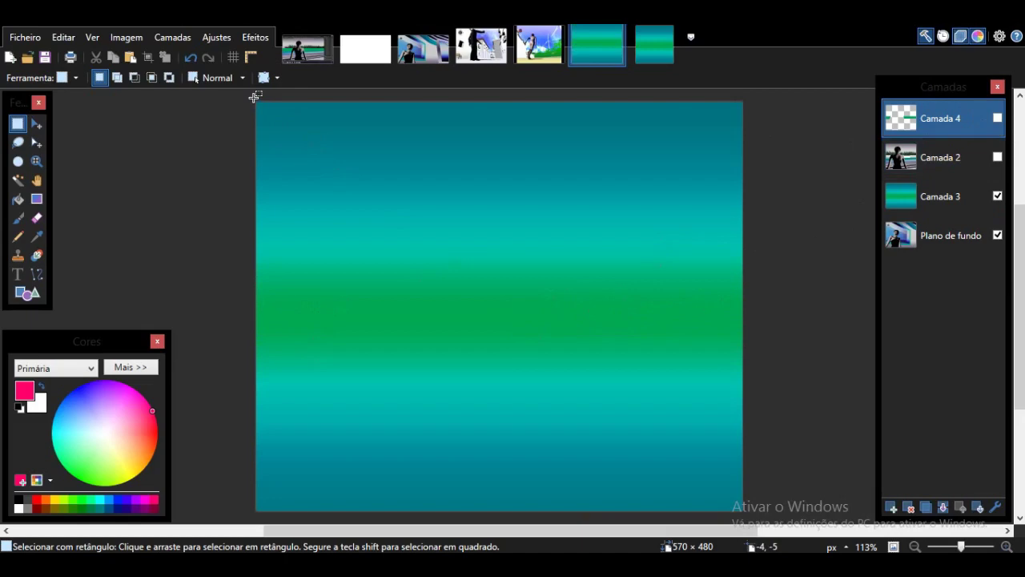
{"action": "left_click_drag", "start_coordinate": [250, 95], "coordinate": [833, 513]}
{"action": "left_click", "coordinate": [402, 336]}
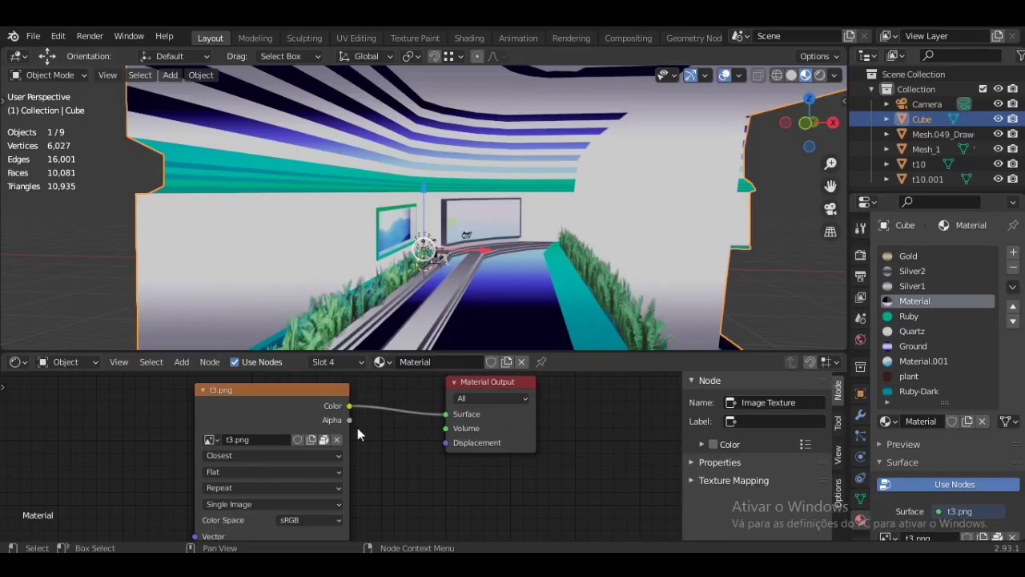
In Blender, enlarge the 3D viewport and examine how the floor, ceiling and planter gradients respond to different viewing angles
{"action": "scroll", "coordinate": [489, 256], "scroll_direction": "down", "scroll_amount": 5}
{"action": "middle_click_drag", "start_coordinate": [477, 206], "coordinate": [513, 208]}
{"action": "left_click_drag", "start_coordinate": [587, 350], "coordinate": [588, 501]}
{"action": "middle_click_drag", "start_coordinate": [540, 396], "coordinate": [537, 356]}
{"action": "scroll", "coordinate": [537, 350], "scroll_direction": "up", "scroll_amount": 8}
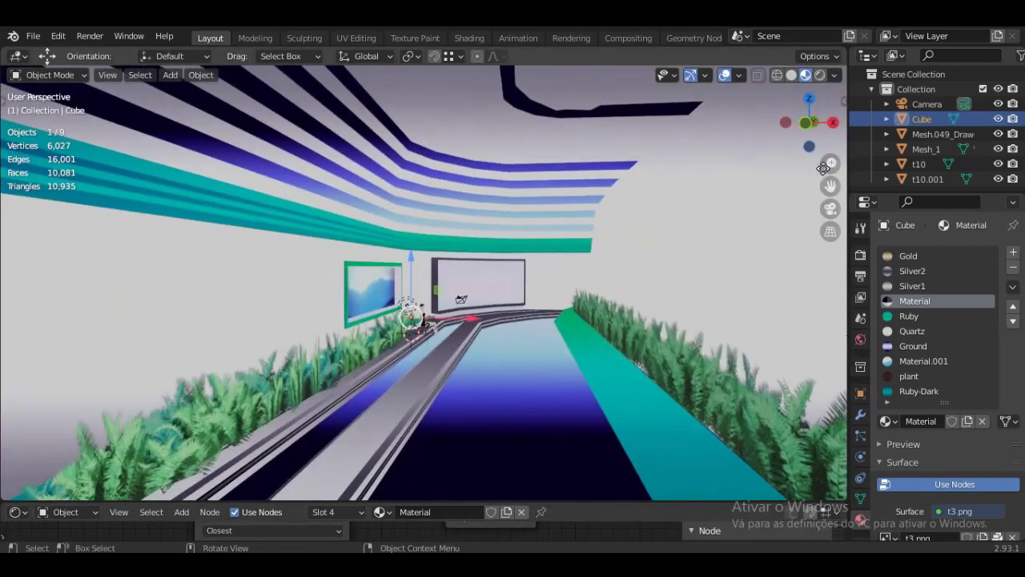
{"action": "middle_click_drag", "start_coordinate": [479, 424], "coordinate": [488, 392], "text": "shift"}
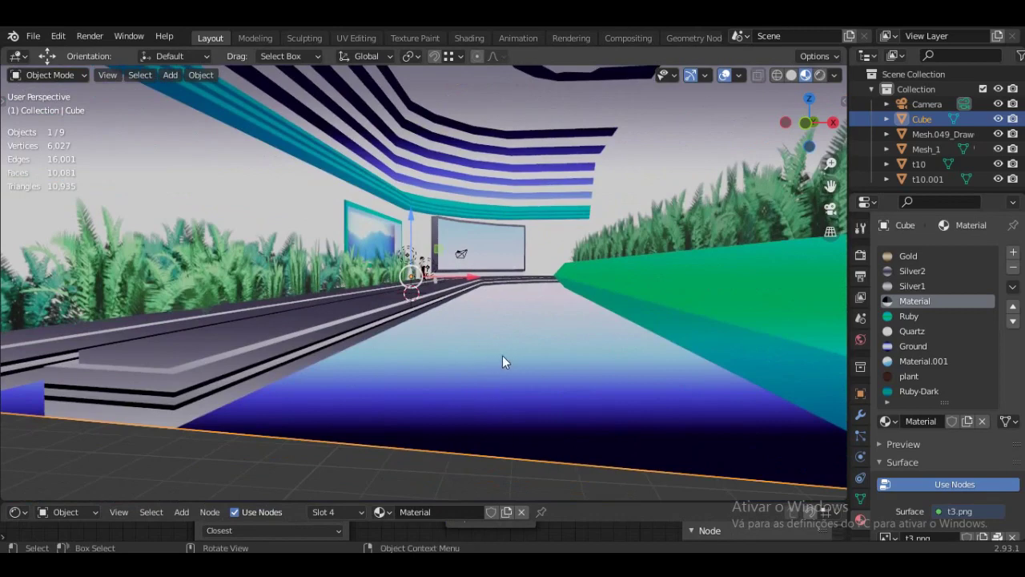
{"action": "scroll", "coordinate": [492, 364], "scroll_direction": "down", "scroll_amount": 3}
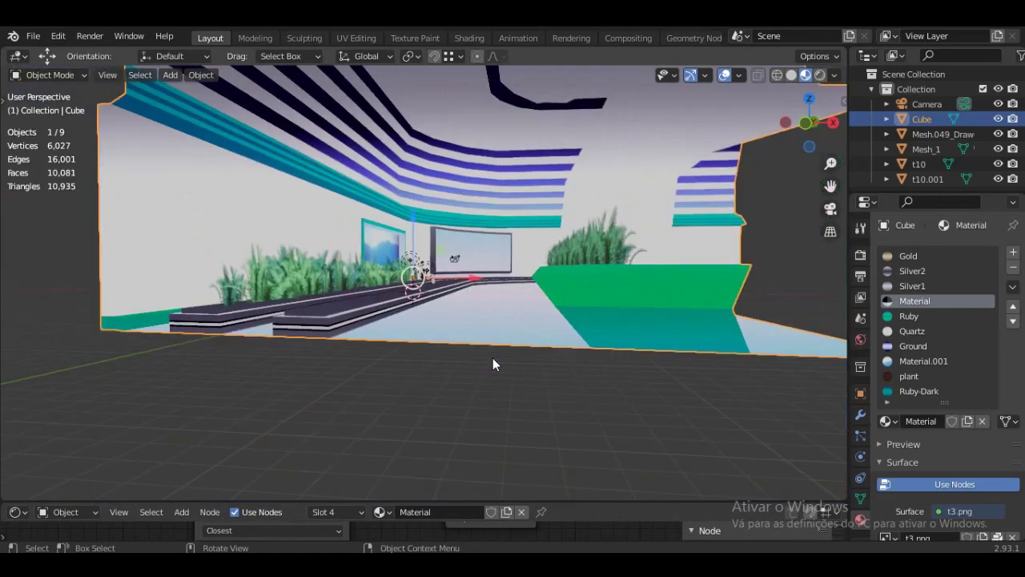
{"action": "scroll", "coordinate": [493, 360], "scroll_direction": "up", "scroll_amount": 3}
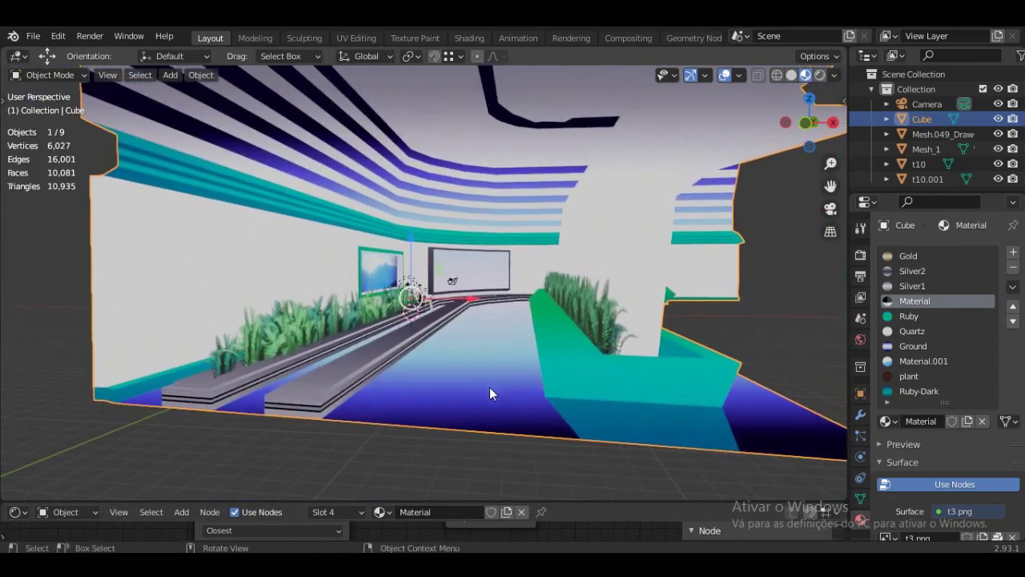
{"action": "middle_click_drag", "start_coordinate": [418, 354], "coordinate": [474, 395]}
{"action": "middle_click_drag", "start_coordinate": [524, 226], "coordinate": [547, 185]}
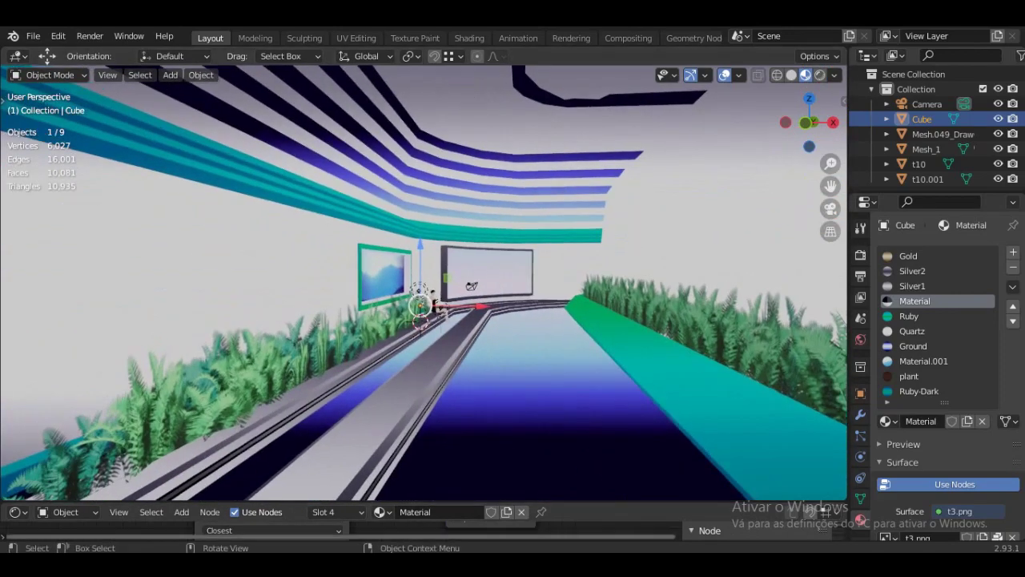
Open t1.png from the "3d model example" folder in the image viewer
{"action": "mouse_move", "coordinate": [181, 565]}
{"action": "left_click", "coordinate": [262, 486]}
{"action": "left_click", "coordinate": [505, 132]}
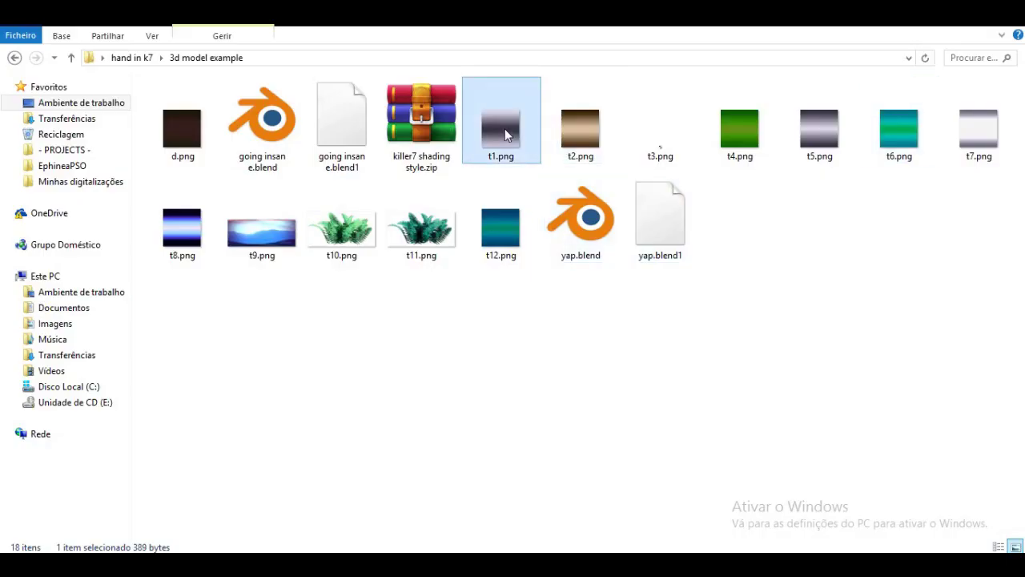
{"action": "right_click", "coordinate": [505, 131]}
{"action": "mouse_move", "coordinate": [625, 314]}
{"action": "left_click", "coordinate": [825, 398]}
Browse through the texture images in order up to the mountain landscape t9.png
{"action": "left_click", "coordinate": [545, 540]}
{"action": "left_click", "coordinate": [545, 541]}
{"action": "left_click", "coordinate": [545, 541]}
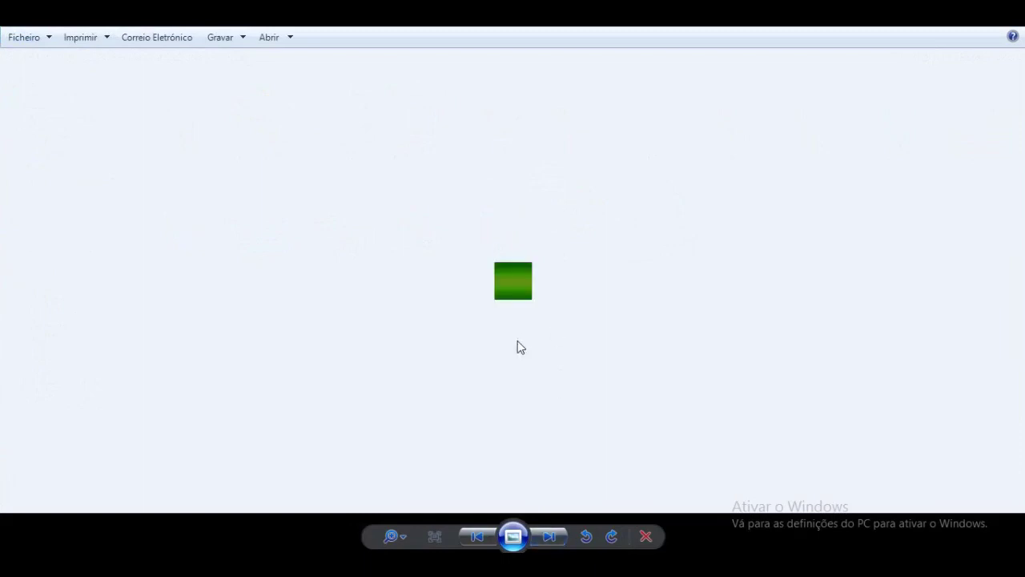
{"action": "left_click", "coordinate": [549, 535]}
{"action": "left_click", "coordinate": [549, 537]}
{"action": "left_click", "coordinate": [549, 537]}
{"action": "left_click", "coordinate": [549, 538]}
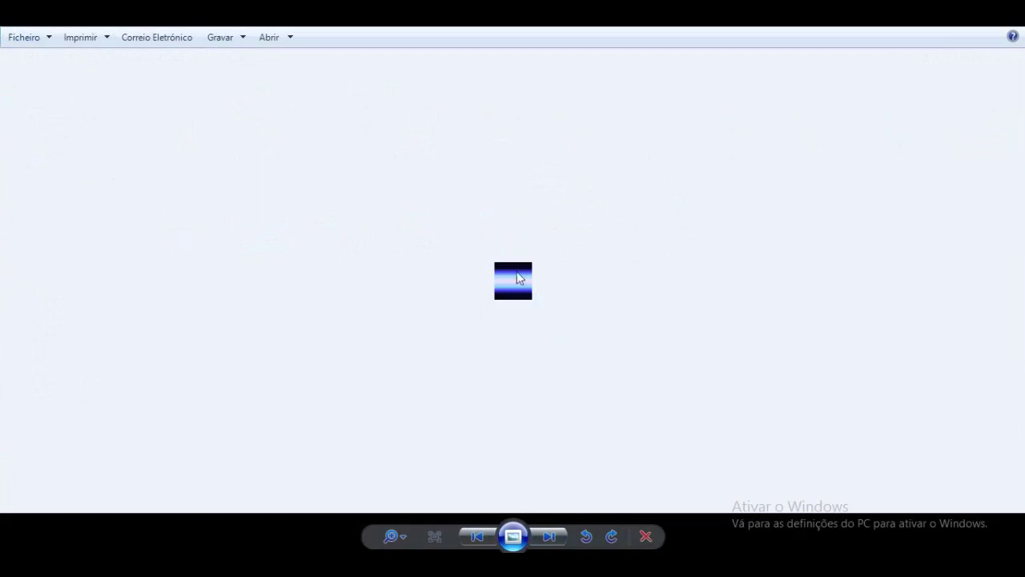
{"action": "left_click", "coordinate": [553, 539]}
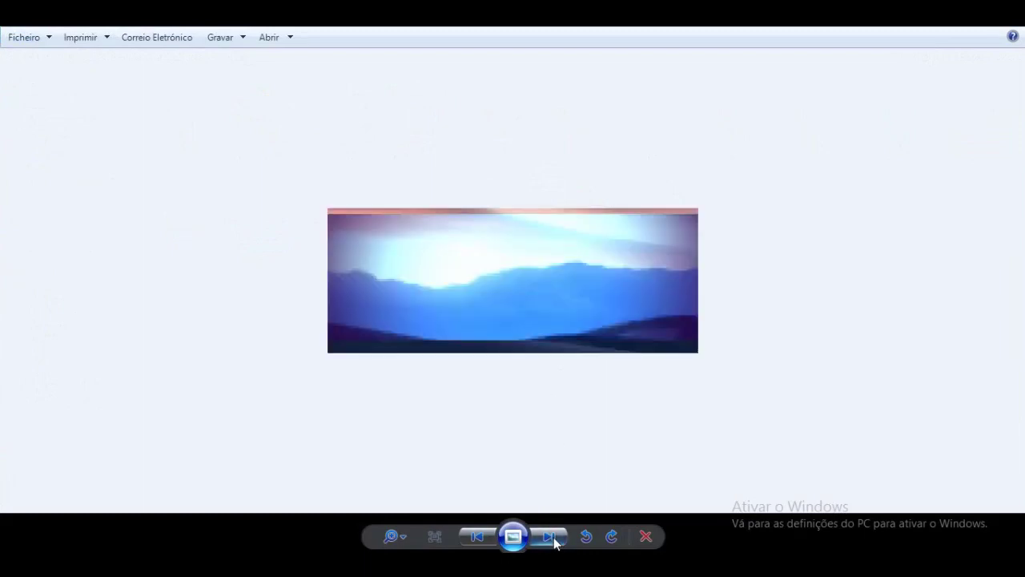
Switch back to Blender and examine the wall window with the mountain landscape texture up close
{"action": "mouse_move", "coordinate": [513, 561]}
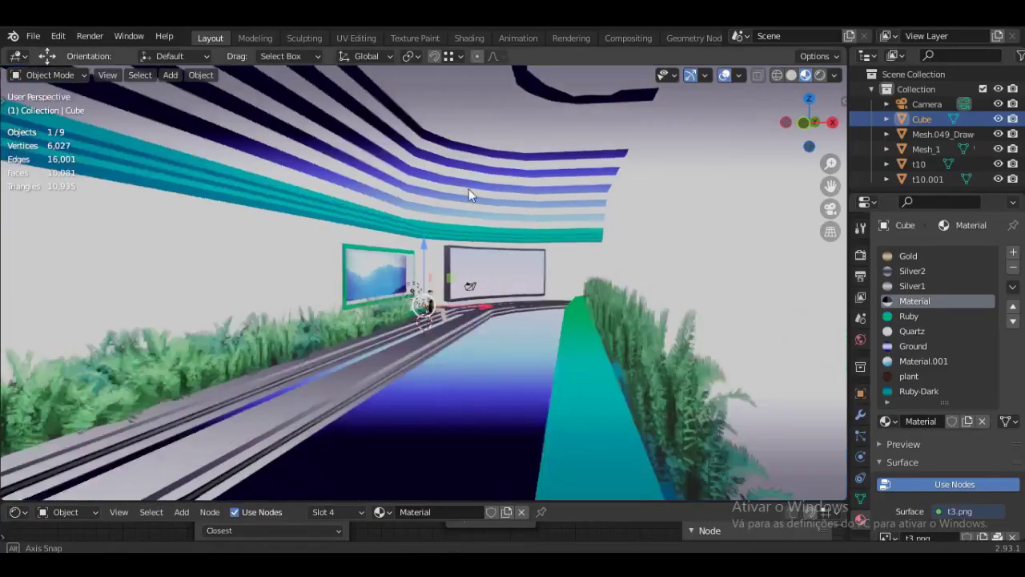
{"action": "middle_click_drag", "start_coordinate": [469, 189], "coordinate": [450, 216]}
{"action": "scroll", "coordinate": [450, 216], "scroll_direction": "up", "scroll_amount": 2}
{"action": "middle_click_drag", "start_coordinate": [590, 222], "coordinate": [713, 147]}
{"action": "scroll", "coordinate": [485, 245], "scroll_direction": "up", "scroll_amount": 3}
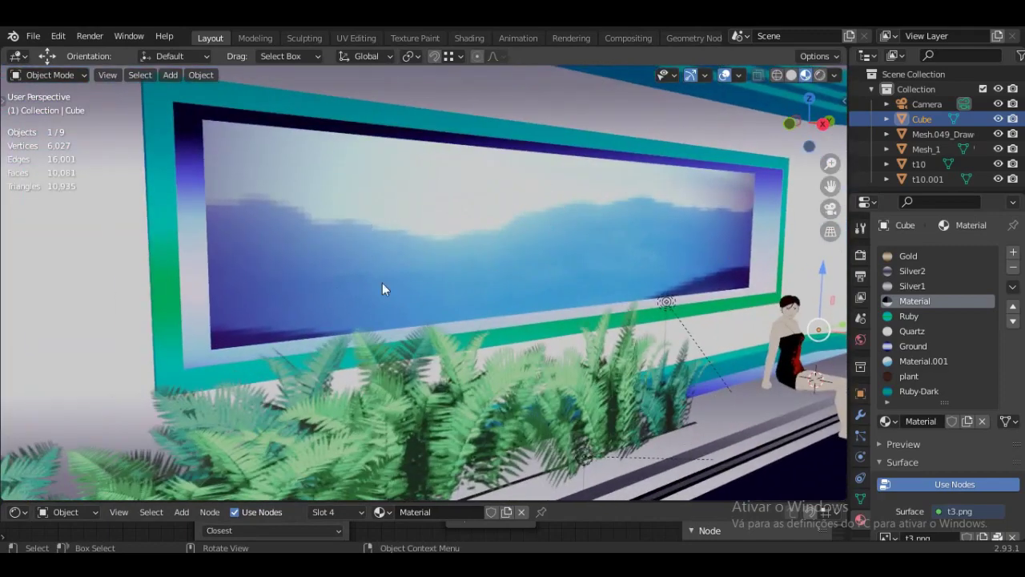
{"action": "middle_click_drag", "start_coordinate": [467, 238], "coordinate": [449, 260]}
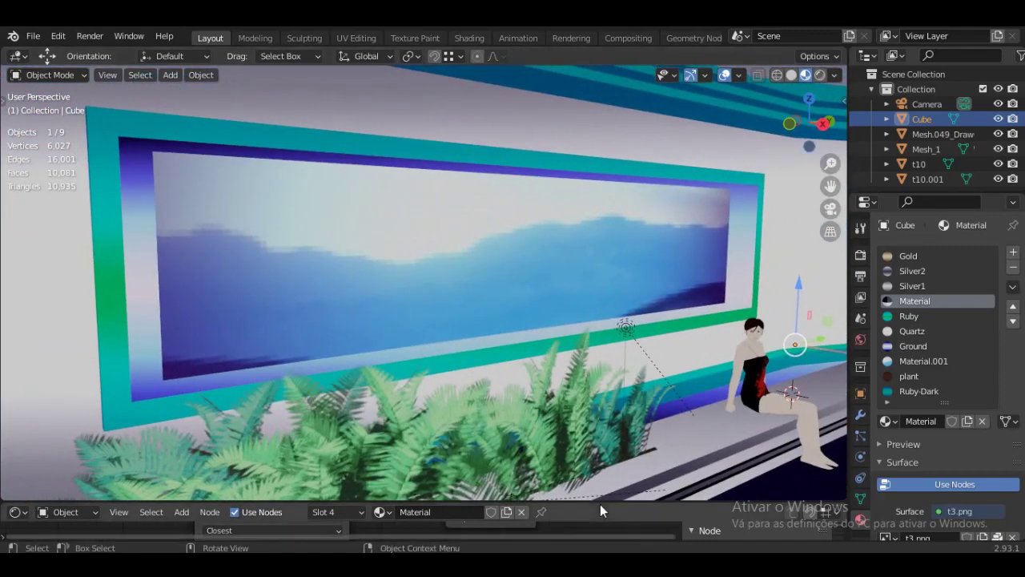
Enlarge the node editor and bring up the nodes of the Cube's Ground material
{"action": "left_click_drag", "start_coordinate": [600, 504], "coordinate": [549, 364]}
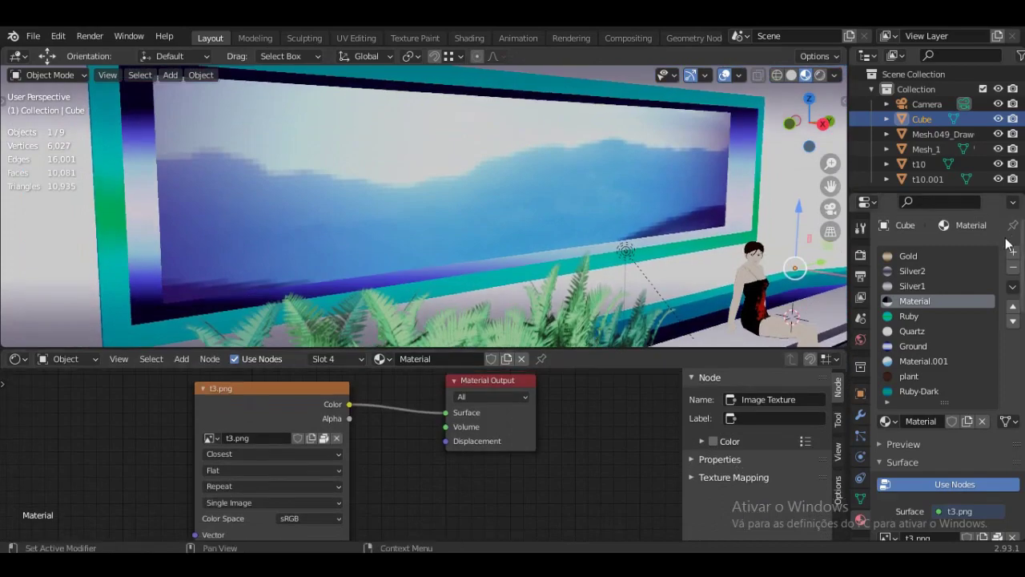
{"action": "left_click", "coordinate": [927, 268]}
{"action": "left_click", "coordinate": [925, 256]}
{"action": "left_click", "coordinate": [918, 347]}
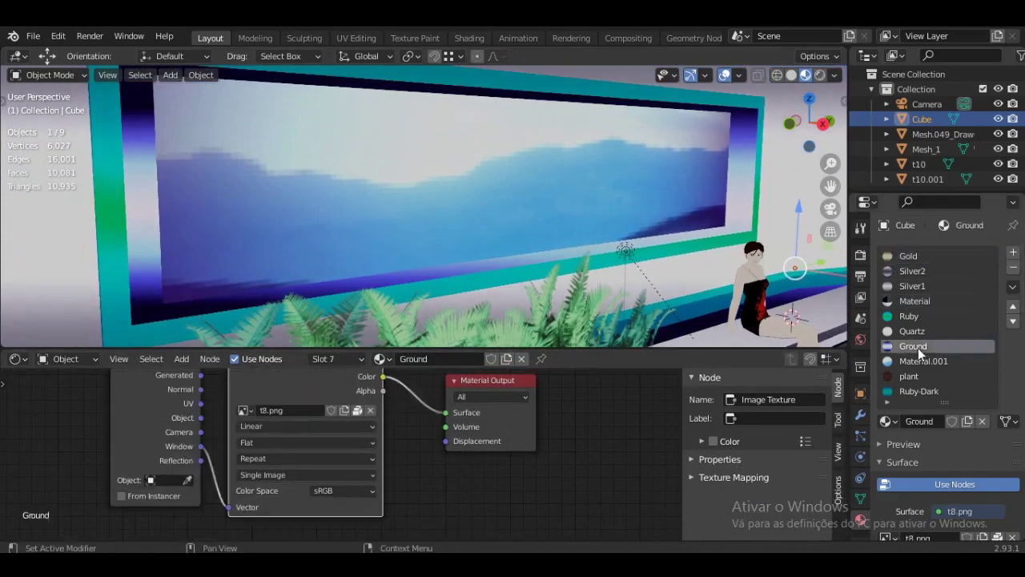
Disconnect the Window coordinate output from the t8.png texture's Vector input and reconnect it
{"action": "middle_click_drag", "start_coordinate": [638, 276], "coordinate": [513, 232]}
{"action": "middle_click_drag", "start_coordinate": [157, 370], "coordinate": [178, 360]}
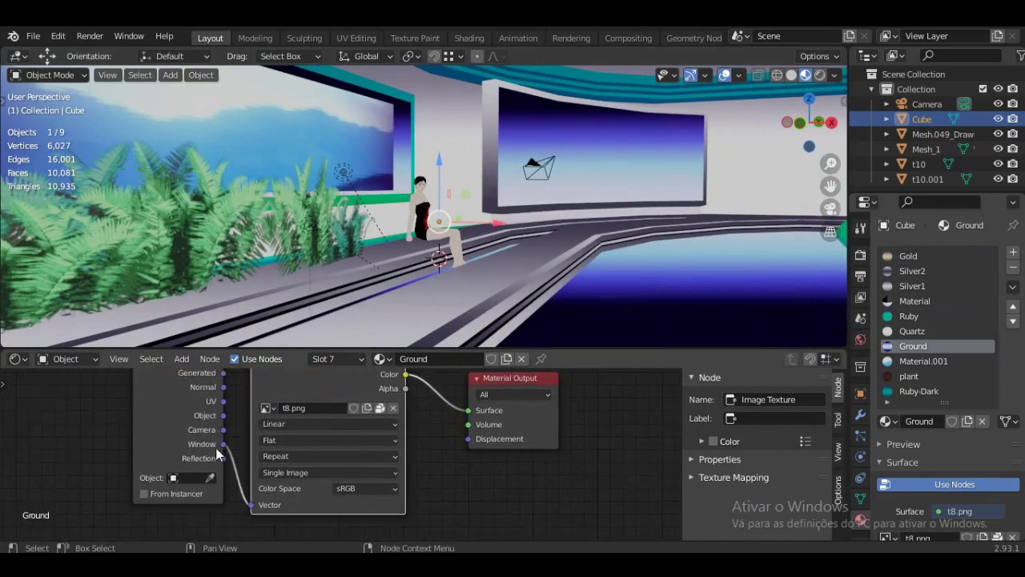
{"action": "left_click_drag", "start_coordinate": [224, 450], "coordinate": [245, 506]}
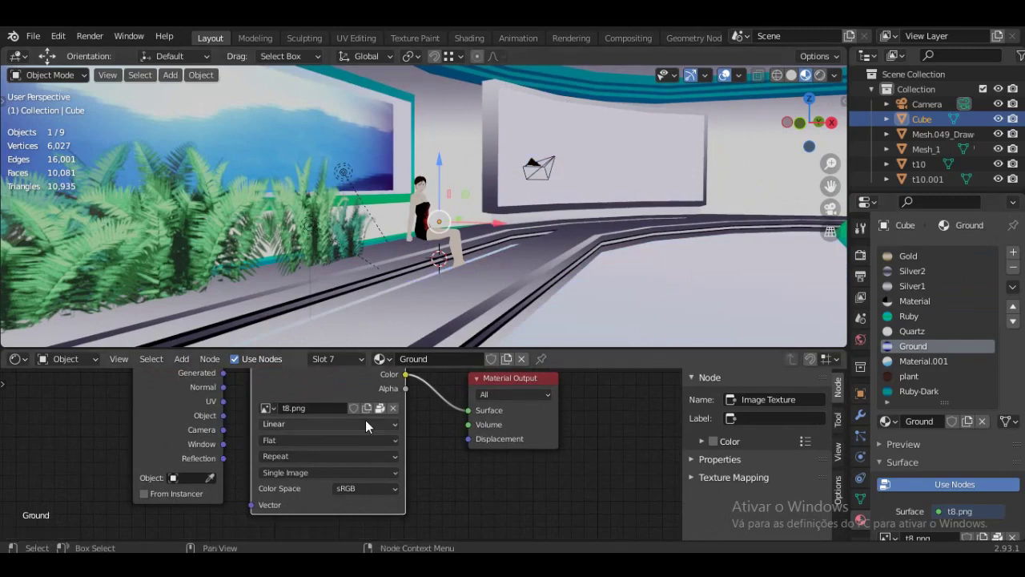
{"action": "left_click_drag", "start_coordinate": [225, 444], "coordinate": [252, 502]}
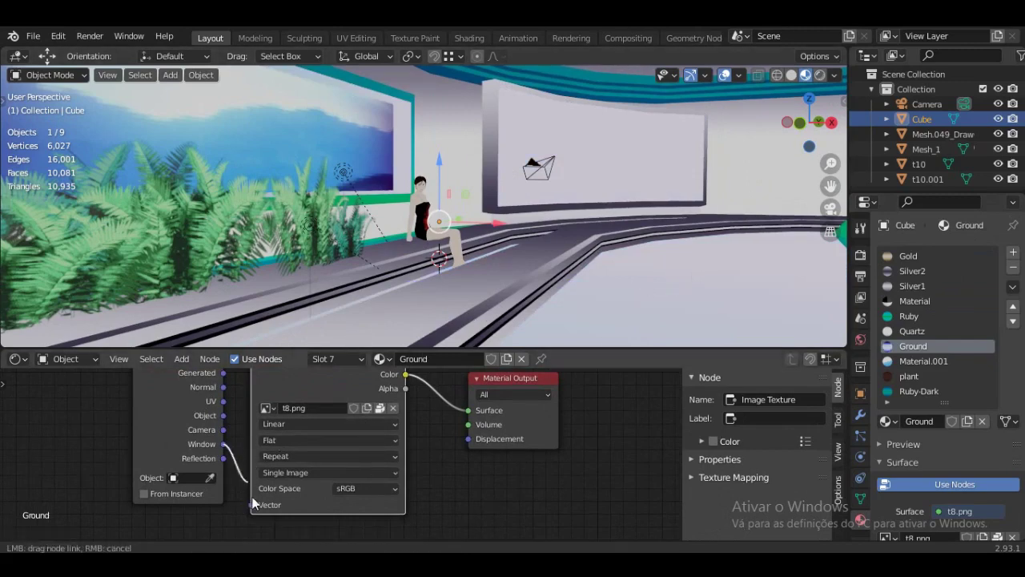
{"action": "middle_click_drag", "start_coordinate": [261, 503], "coordinate": [256, 516]}
{"action": "mouse_move", "coordinate": [531, 165]}
{"action": "middle_mouse_down"}
{"action": "mouse_move", "coordinate": [492, 232]}
{"action": "mouse_move", "coordinate": [545, 243]}
{"action": "mouse_move", "coordinate": [558, 230]}
{"action": "mouse_move", "coordinate": [522, 178]}
{"action": "middle_mouse_up"}
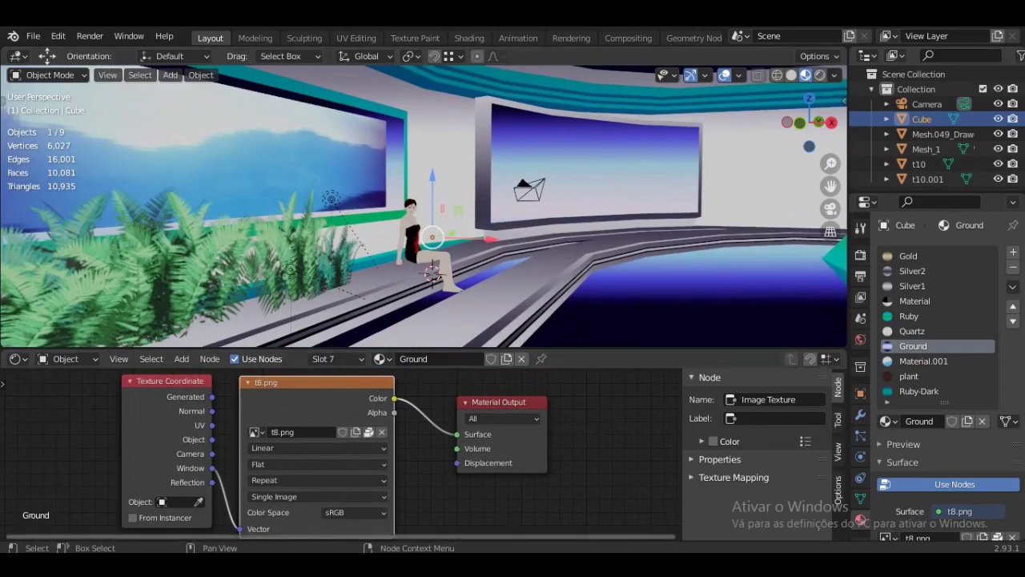
Try the Reflection and Camera coordinates as the t8.png texture's vector, and link the Window output back to it
{"action": "left_click_drag", "start_coordinate": [213, 484], "coordinate": [240, 531]}
{"action": "middle_click_drag", "start_coordinate": [536, 270], "coordinate": [471, 240]}
{"action": "left_click", "coordinate": [211, 458]}
{"action": "left_click_drag", "start_coordinate": [213, 453], "coordinate": [240, 529]}
{"action": "middle_click_drag", "start_coordinate": [464, 297], "coordinate": [377, 272]}
{"action": "left_click_drag", "start_coordinate": [214, 472], "coordinate": [239, 529]}
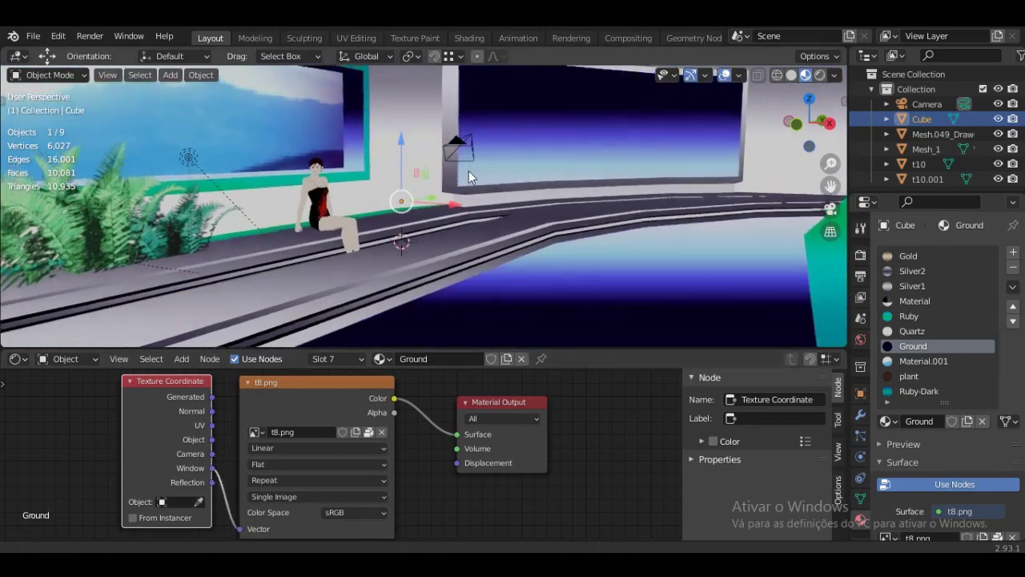
Examine the Ground gradient on the screen and floor and the fern planter from different angles in an enlarged viewport
{"action": "middle_click_drag", "start_coordinate": [471, 176], "coordinate": [489, 178]}
{"action": "middle_click_drag", "start_coordinate": [483, 150], "coordinate": [471, 200], "text": "shift"}
{"action": "scroll", "coordinate": [551, 214], "scroll_direction": "up", "scroll_amount": 1}
{"action": "middle_click_drag", "start_coordinate": [551, 214], "coordinate": [455, 182]}
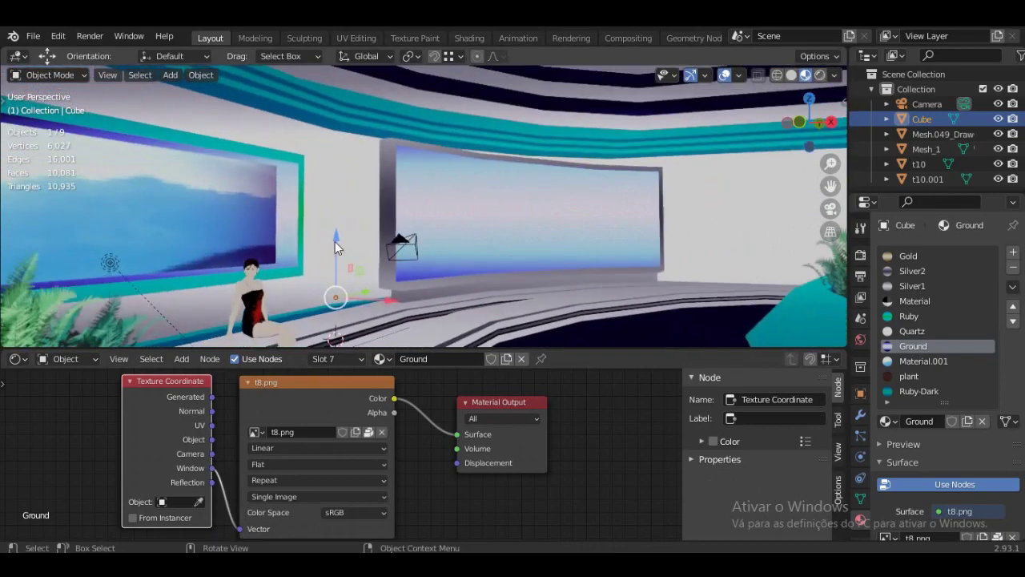
{"action": "middle_click_drag", "start_coordinate": [287, 187], "coordinate": [419, 201], "text": "shift"}
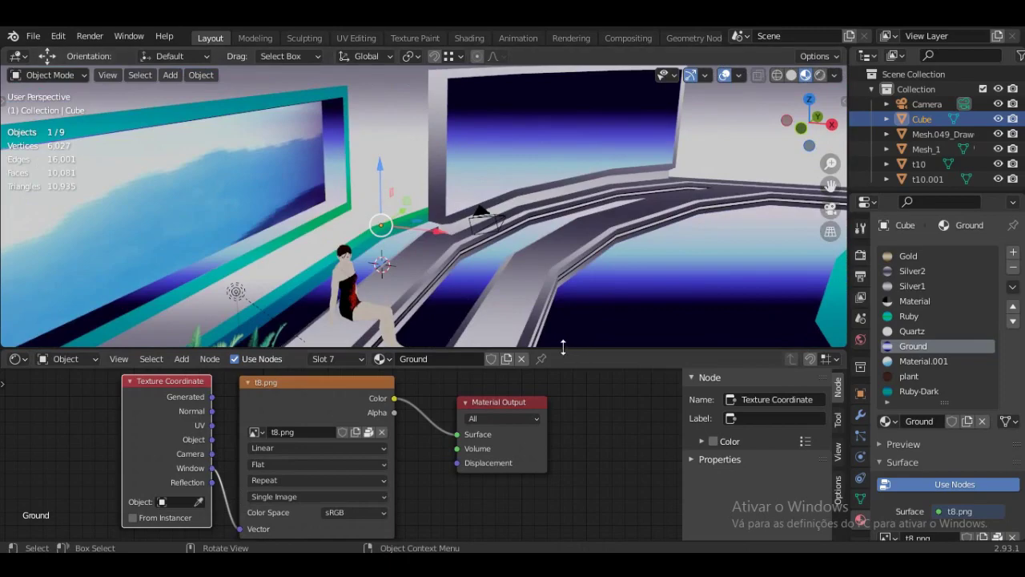
{"action": "left_click_drag", "start_coordinate": [563, 347], "coordinate": [549, 437]}
{"action": "middle_click_drag", "start_coordinate": [556, 283], "coordinate": [455, 309]}
{"action": "key", "text": "alt+Tab"}
{"action": "middle_click_drag", "start_coordinate": [526, 247], "coordinate": [446, 198], "text": "shift"}
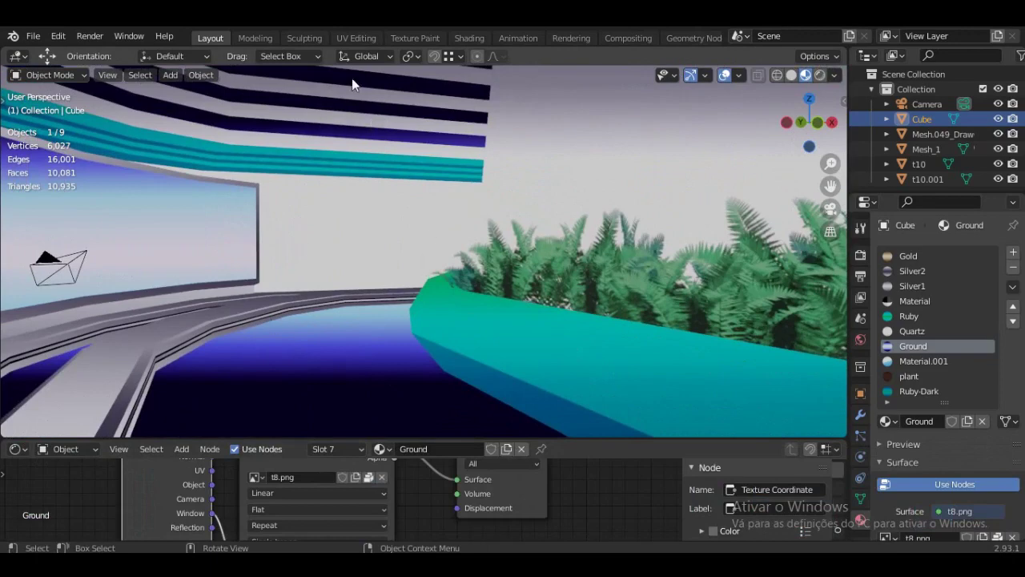
Examine how the gradients on the planter, floor tracks and ceiling stripes shift with the viewing angle
{"action": "middle_click_drag", "start_coordinate": [516, 259], "coordinate": [481, 322]}
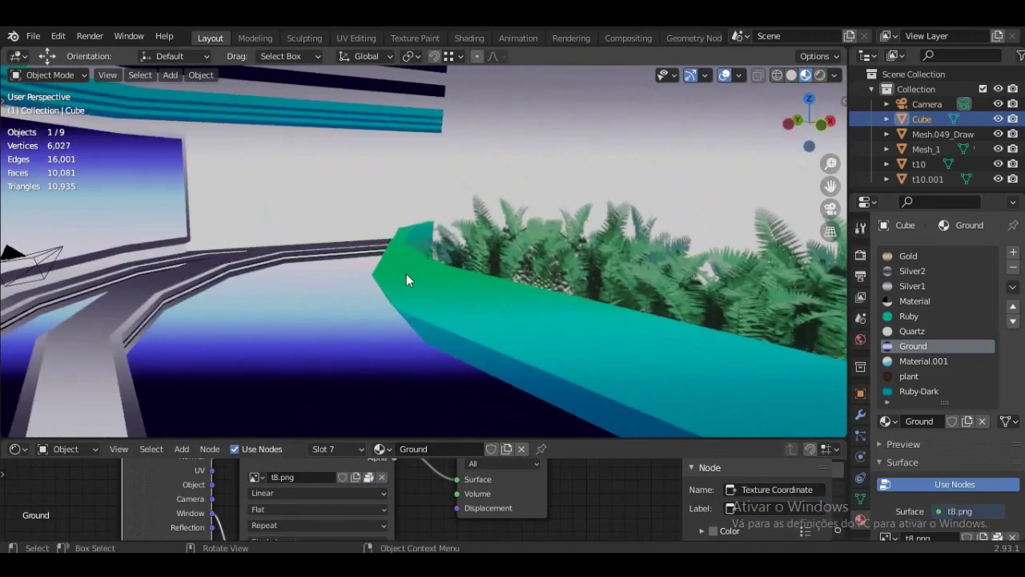
{"action": "middle_click_drag", "start_coordinate": [516, 311], "coordinate": [444, 274], "text": "shift"}
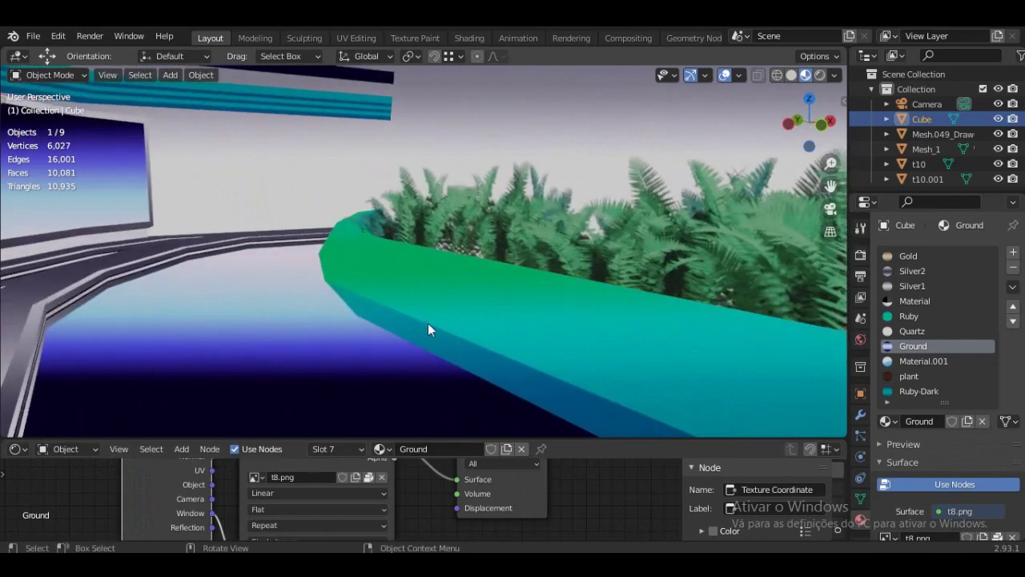
{"action": "middle_click_drag", "start_coordinate": [346, 291], "coordinate": [399, 287], "text": "shift"}
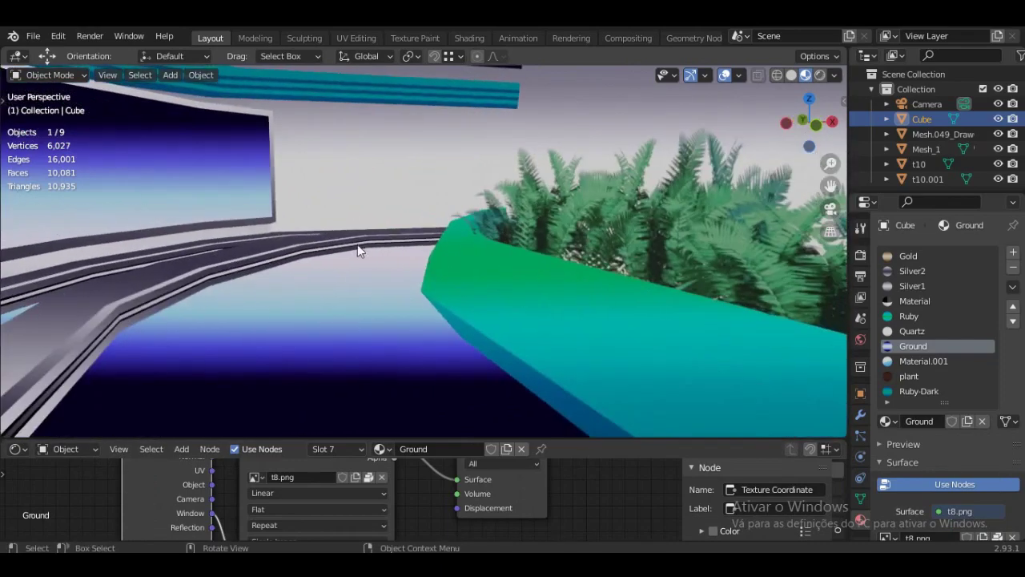
{"action": "scroll", "coordinate": [305, 245], "scroll_direction": "down", "scroll_amount": 3}
{"action": "middle_click_drag", "start_coordinate": [257, 228], "coordinate": [461, 273], "text": "shift"}
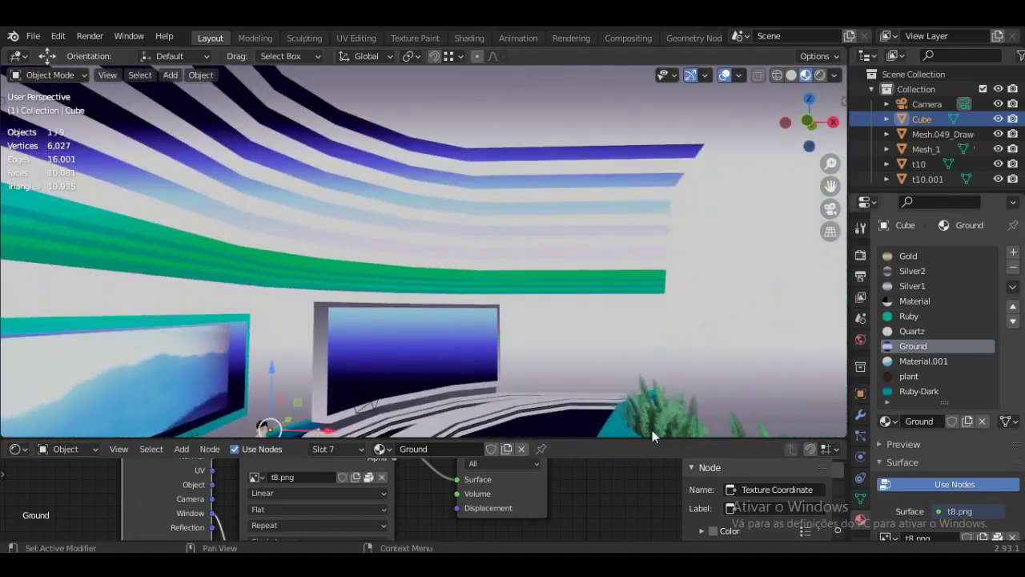
Enlarge the node editor and bring up the nodes of the Cube's Gold material
{"action": "left_click_drag", "start_coordinate": [586, 439], "coordinate": [582, 401]}
{"action": "middle_click_drag", "start_coordinate": [561, 312], "coordinate": [504, 297]}
{"action": "scroll", "coordinate": [339, 496], "scroll_direction": "down", "scroll_amount": 3}
{"action": "middle_click_drag", "start_coordinate": [338, 474], "coordinate": [362, 467]}
{"action": "middle_click_drag", "start_coordinate": [598, 288], "coordinate": [443, 232]}
{"action": "scroll", "coordinate": [443, 232], "scroll_direction": "down", "scroll_amount": 3}
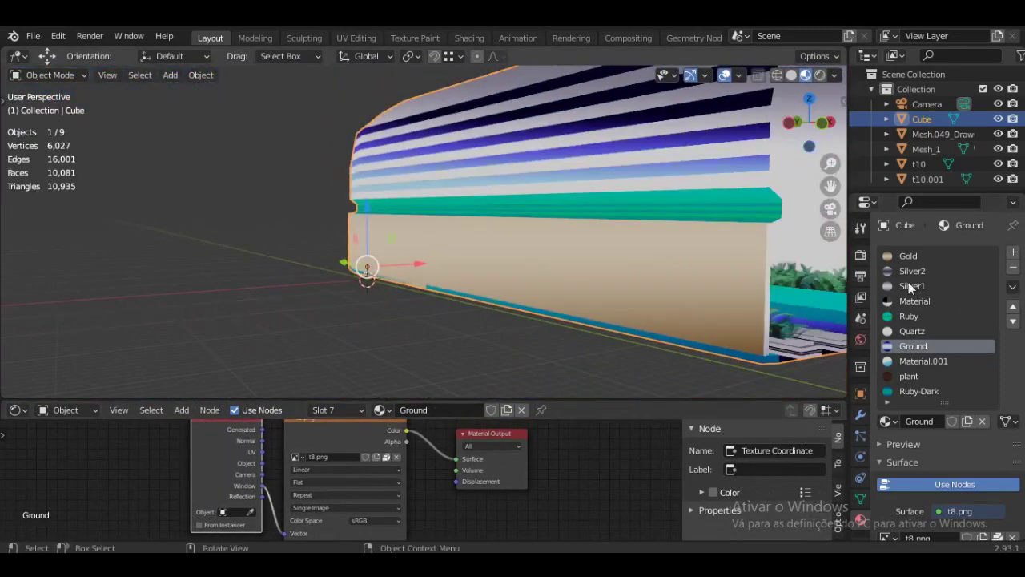
{"action": "left_click", "coordinate": [917, 256]}
{"action": "middle_click_drag", "start_coordinate": [360, 435], "coordinate": [340, 435]}
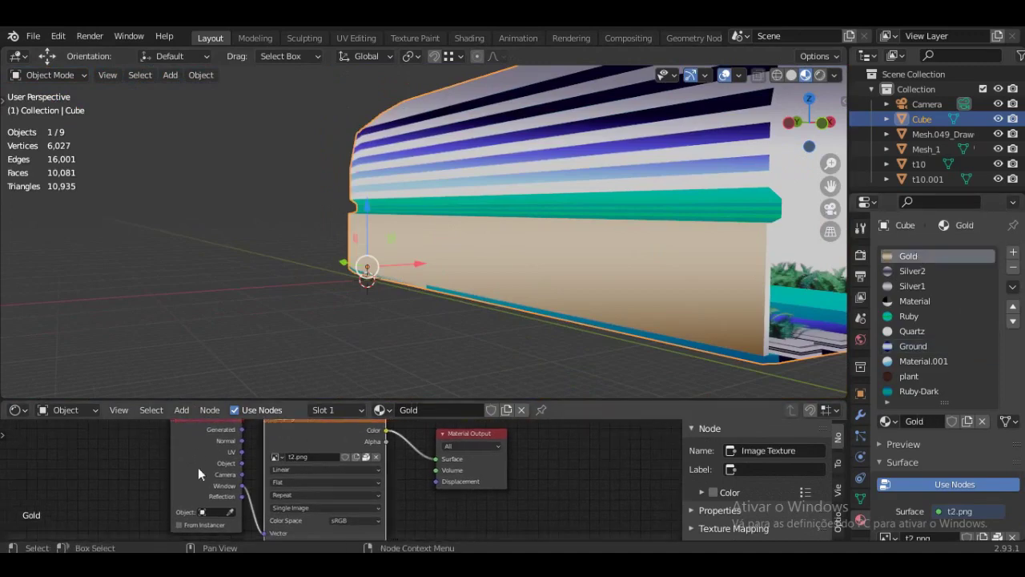
{"action": "middle_click_drag", "start_coordinate": [236, 465], "coordinate": [243, 475]}
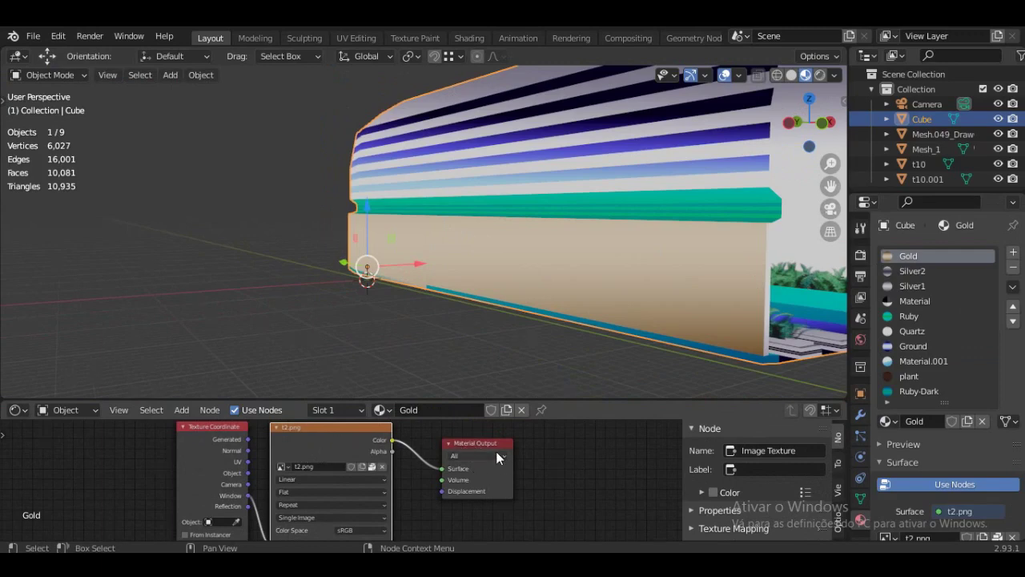
Add a second Texture Coordinate node beside the existing one in the Gold material and delete it again
{"action": "middle_click_drag", "start_coordinate": [509, 320], "coordinate": [467, 324]}
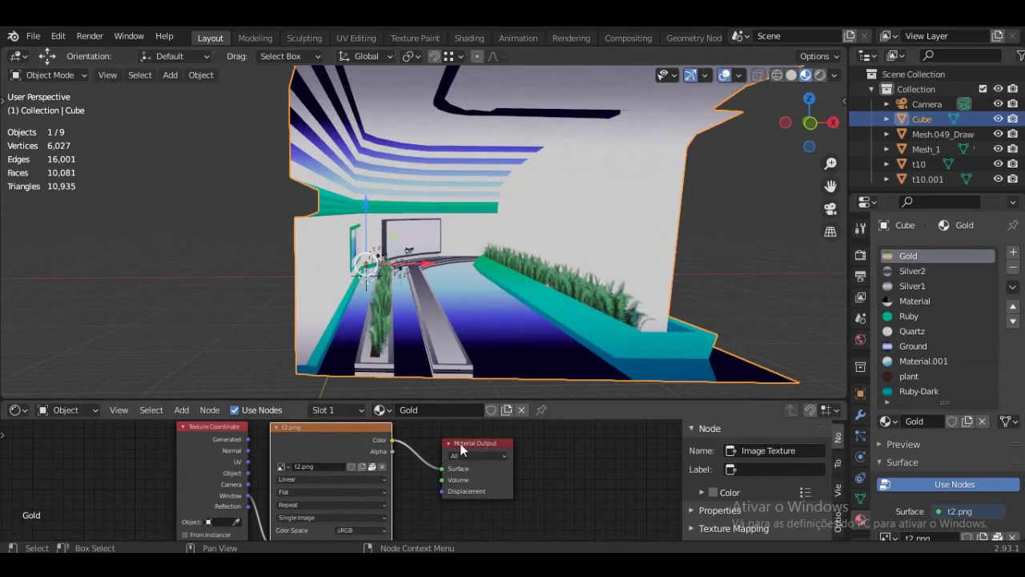
{"action": "scroll", "coordinate": [485, 247], "scroll_direction": "up", "scroll_amount": 4}
{"action": "mouse_move", "coordinate": [408, 255]}
{"action": "middle_mouse_down"}
{"action": "mouse_move", "coordinate": [362, 264]}
{"action": "mouse_move", "coordinate": [368, 255]}
{"action": "middle_mouse_up"}
{"action": "scroll", "coordinate": [357, 257], "scroll_direction": "up", "scroll_amount": 3}
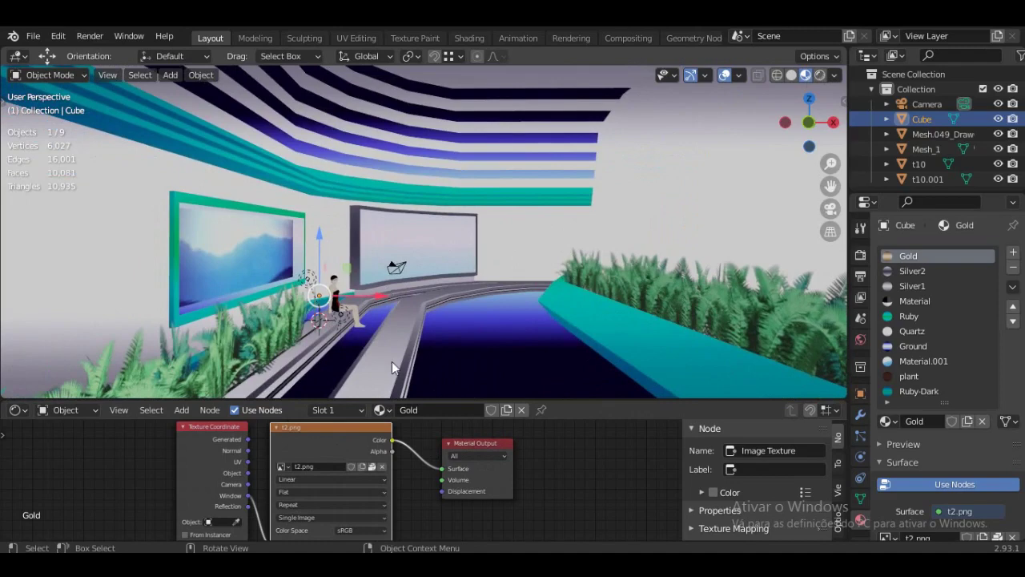
{"action": "middle_click_drag", "start_coordinate": [216, 465], "coordinate": [274, 509]}
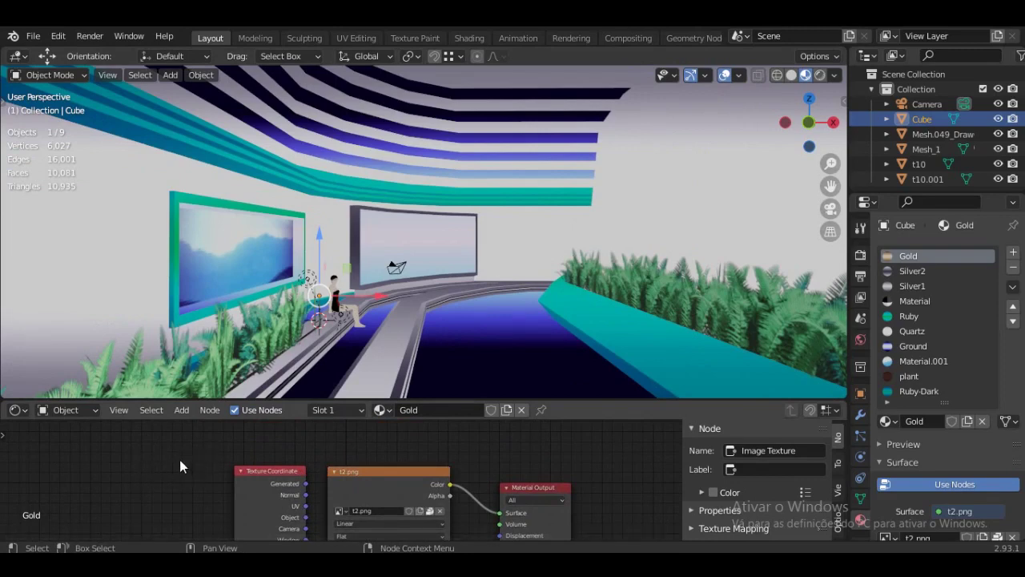
{"action": "key", "text": "shift+a"}
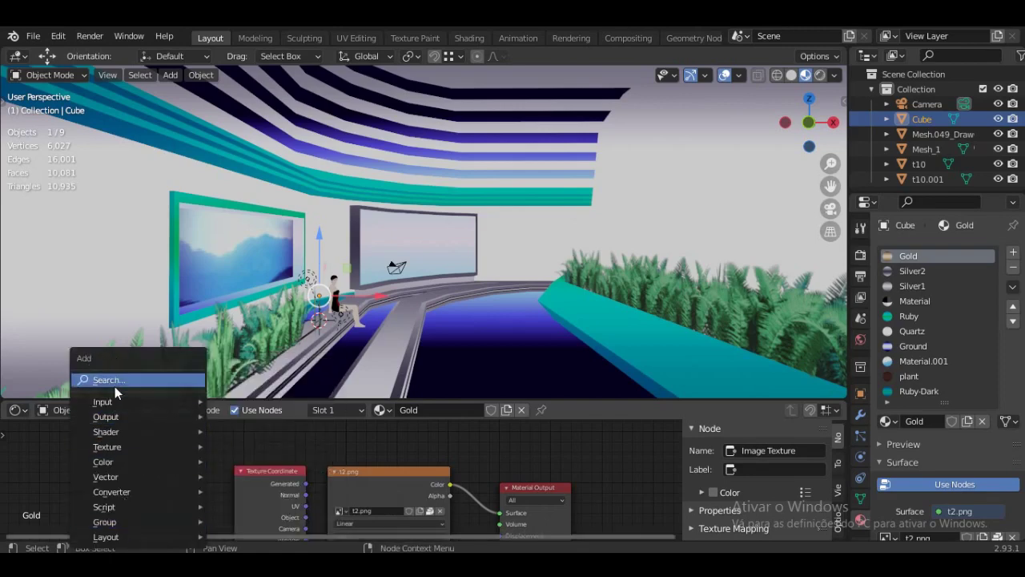
{"action": "left_click", "coordinate": [114, 383]}
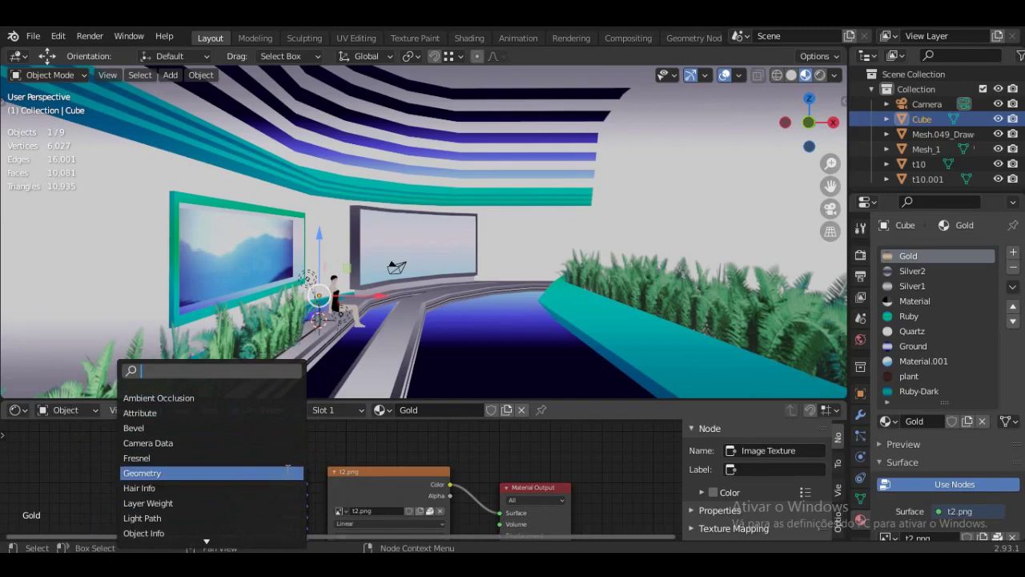
{"action": "type", "text": "te"}
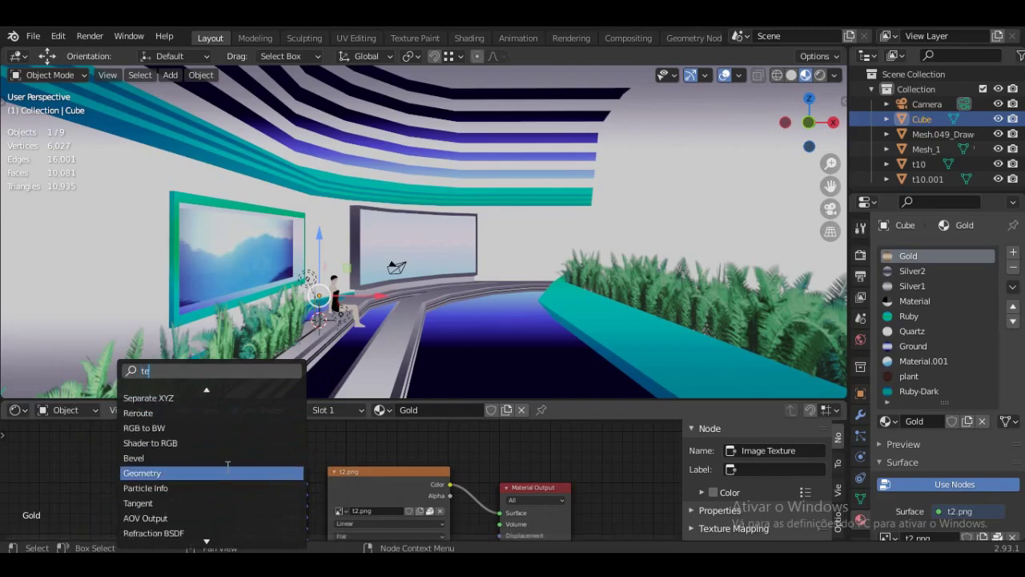
{"action": "type", "text": "xture co"}
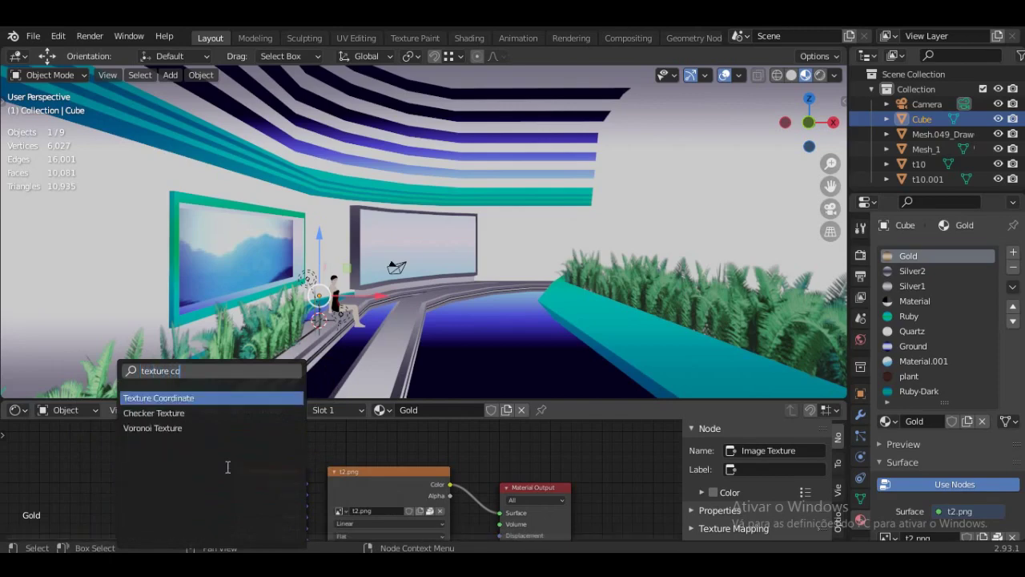
{"action": "left_click", "coordinate": [193, 398]}
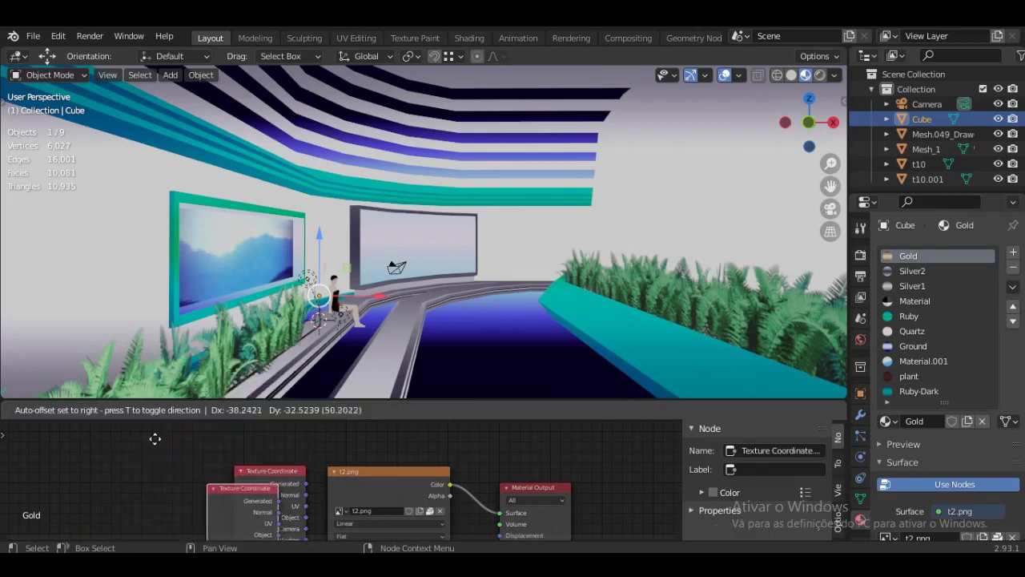
{"action": "left_click", "coordinate": [71, 401]}
{"action": "middle_click_drag", "start_coordinate": [178, 468], "coordinate": [198, 411]}
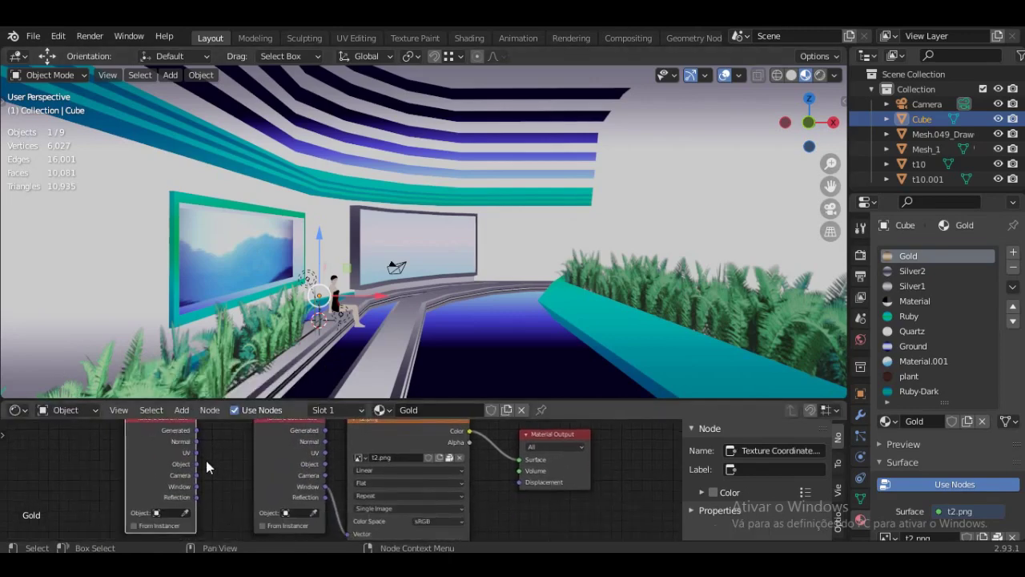
{"action": "middle_click_drag", "start_coordinate": [298, 486], "coordinate": [267, 505]}
{"action": "key", "text": "x"}
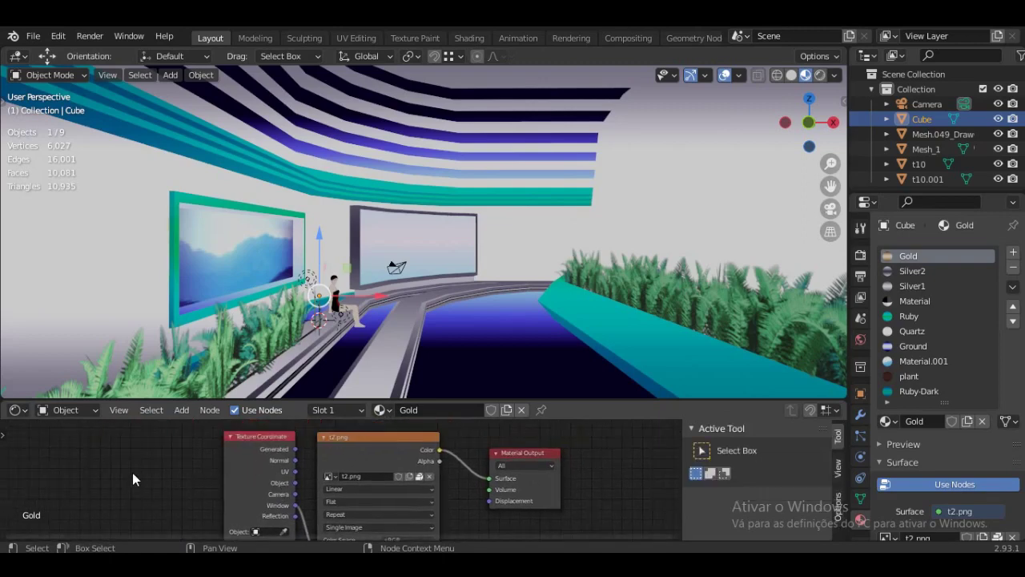
Add an empty Image Texture node to the Gold material's node tree and delete it again
{"action": "key", "text": "shift+a"}
{"action": "left_click", "coordinate": [108, 380]}
{"action": "type", "text": "image"}
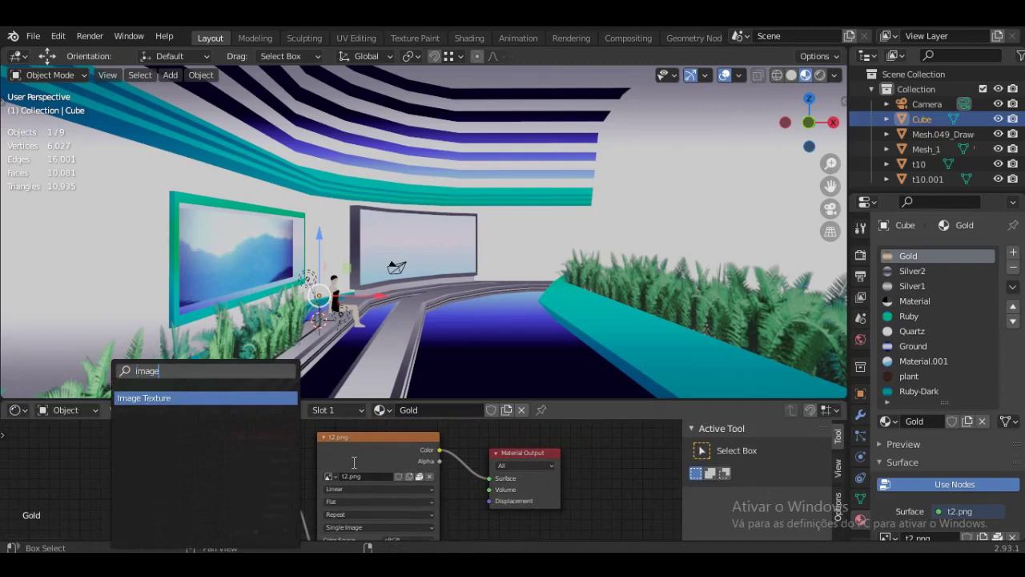
{"action": "left_click", "coordinate": [201, 407]}
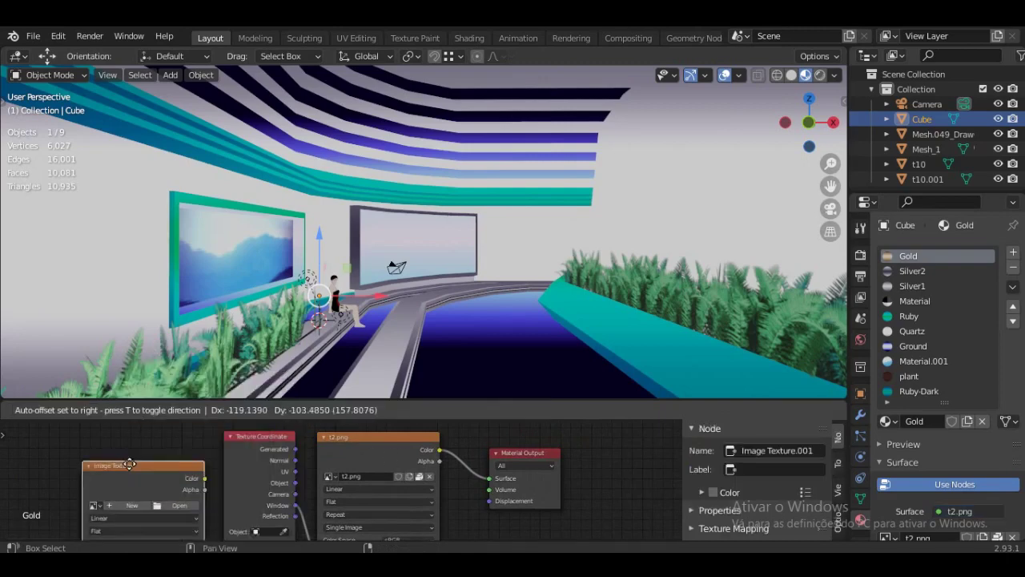
{"action": "left_click", "coordinate": [192, 481]}
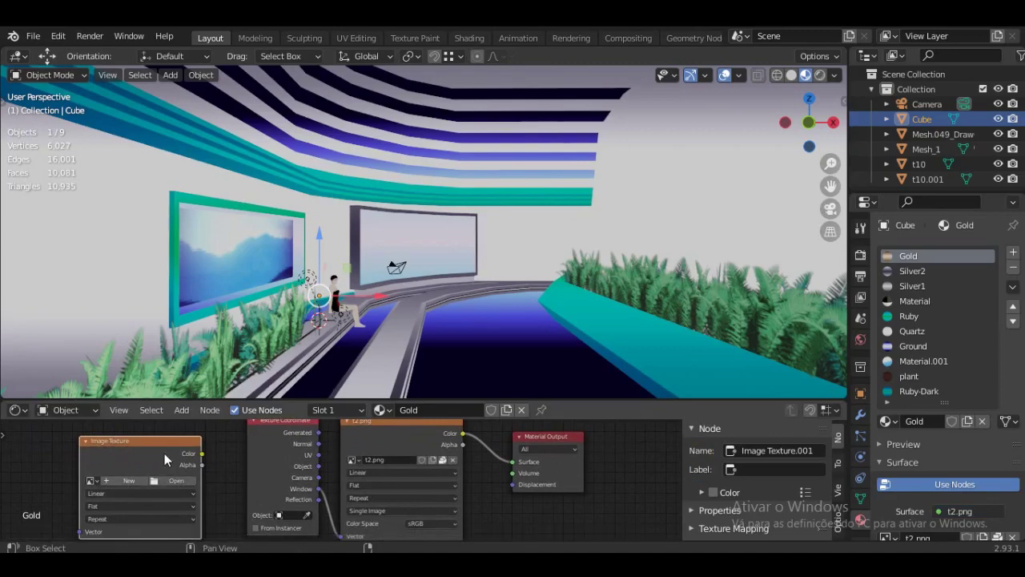
{"action": "key", "text": "Delete"}
Enter Edit Mode on the Cube and select the faces assigned to the Ruby and Ground materials
{"action": "middle_click_drag", "start_coordinate": [592, 211], "coordinate": [504, 276]}
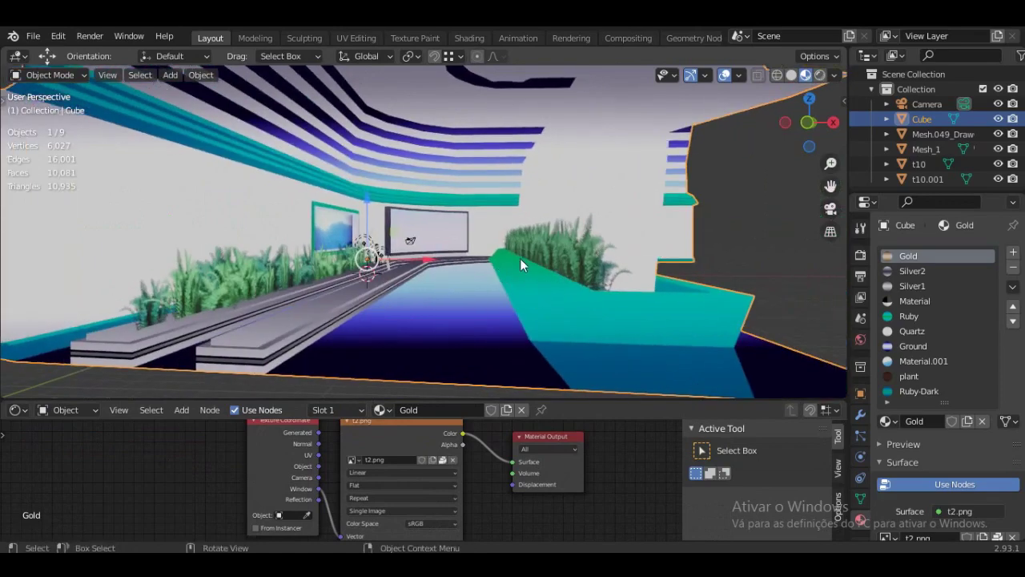
{"action": "middle_click_drag", "start_coordinate": [599, 361], "coordinate": [189, 195]}
{"action": "scroll", "coordinate": [315, 220], "scroll_direction": "down", "scroll_amount": 1}
{"action": "middle_click_drag", "start_coordinate": [314, 220], "coordinate": [407, 160], "text": "shift"}
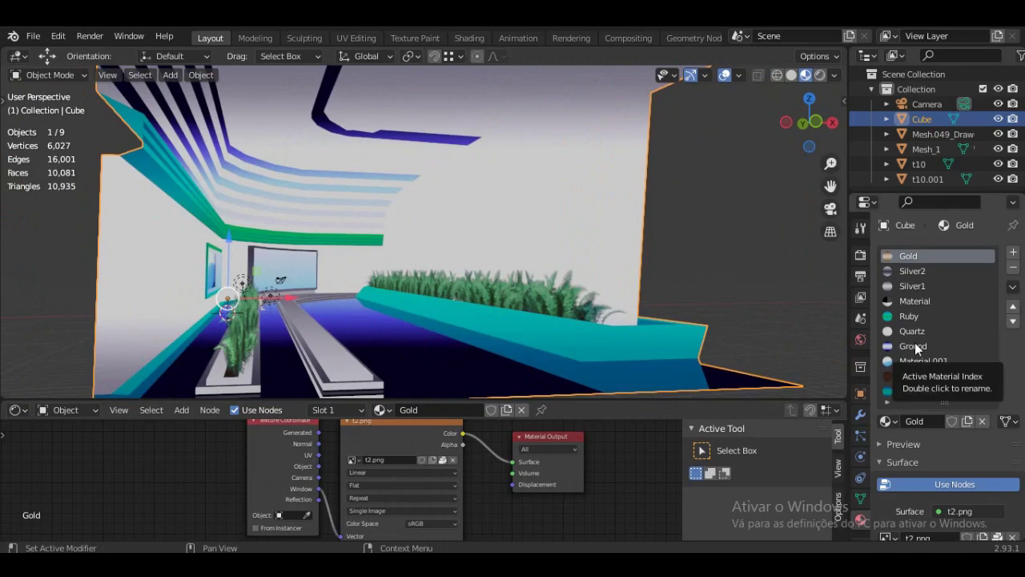
{"action": "left_click", "coordinate": [52, 76]}
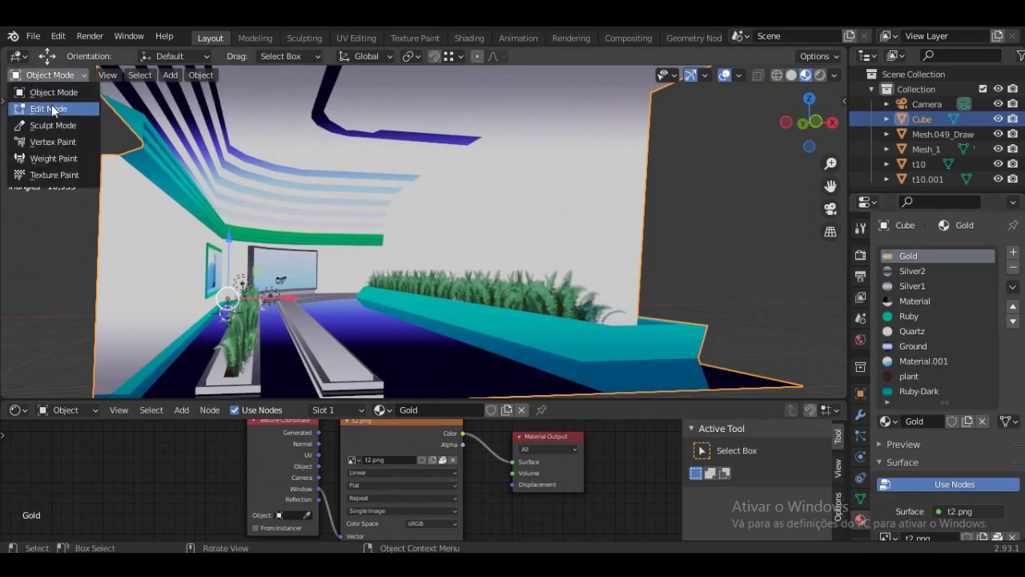
{"action": "left_click", "coordinate": [46, 108]}
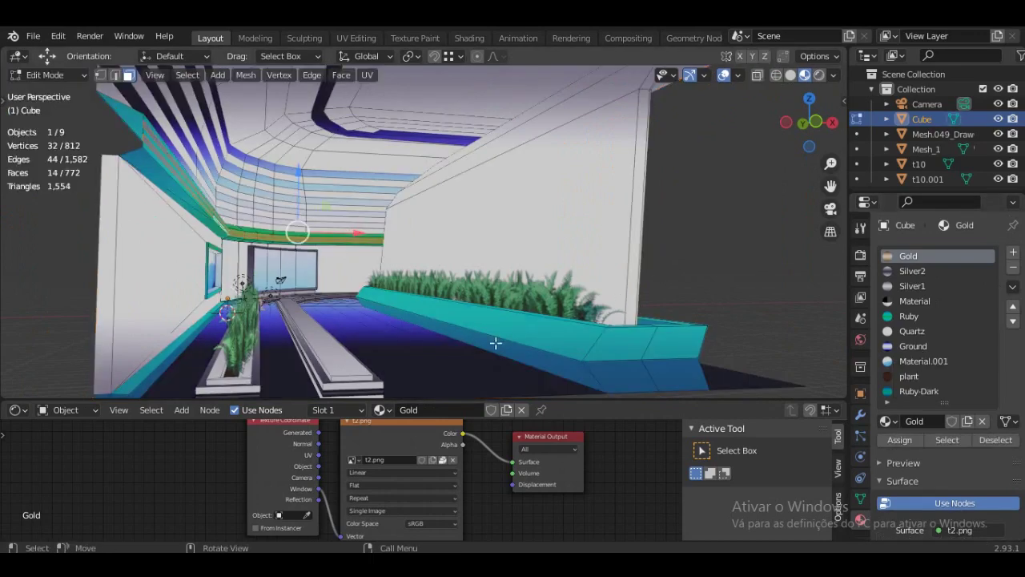
{"action": "left_click", "coordinate": [903, 317]}
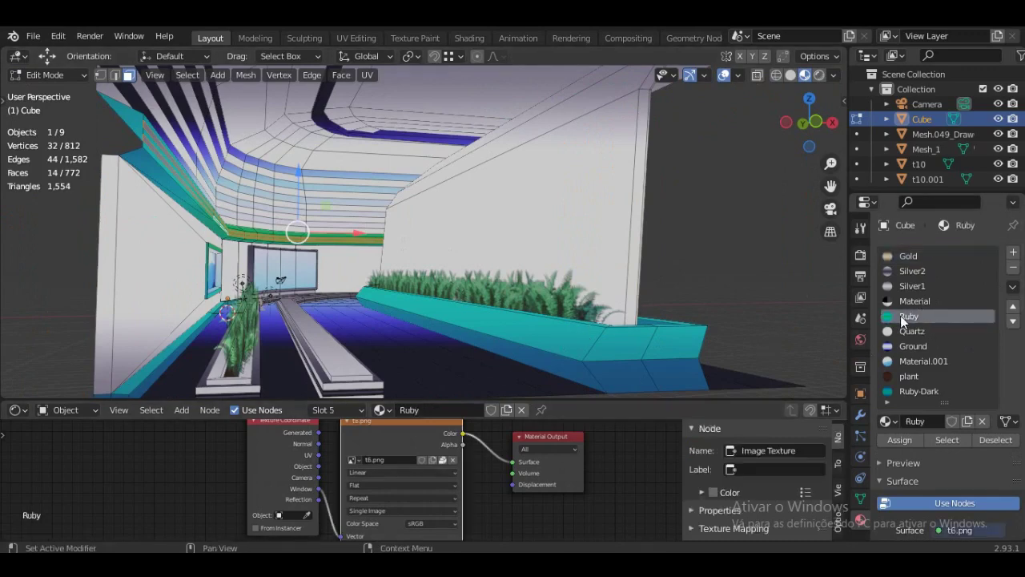
{"action": "left_click", "coordinate": [955, 439]}
{"action": "middle_click_drag", "start_coordinate": [629, 264], "coordinate": [186, 184]}
{"action": "middle_click_drag", "start_coordinate": [252, 182], "coordinate": [668, 324]}
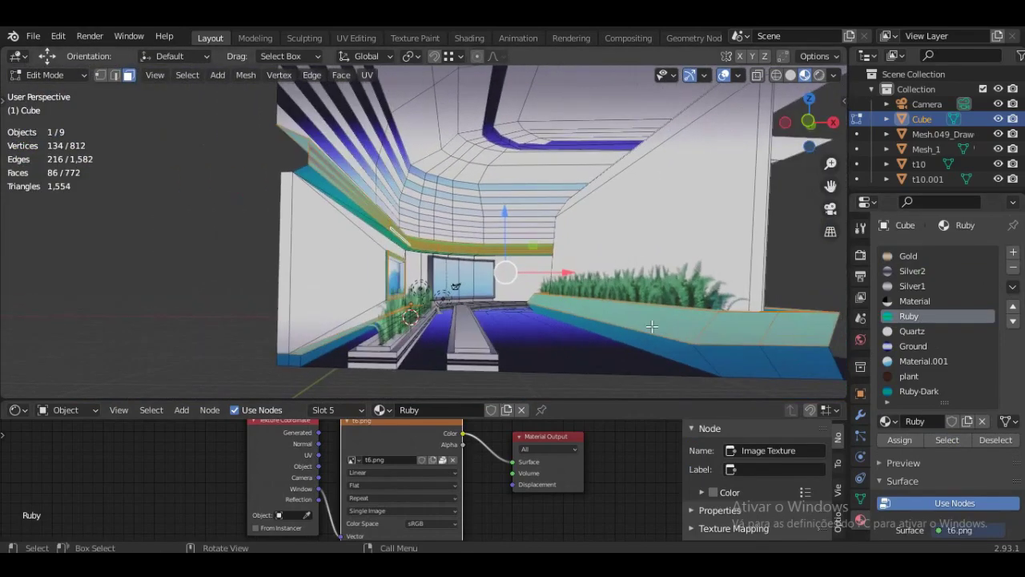
{"action": "left_click", "coordinate": [918, 346]}
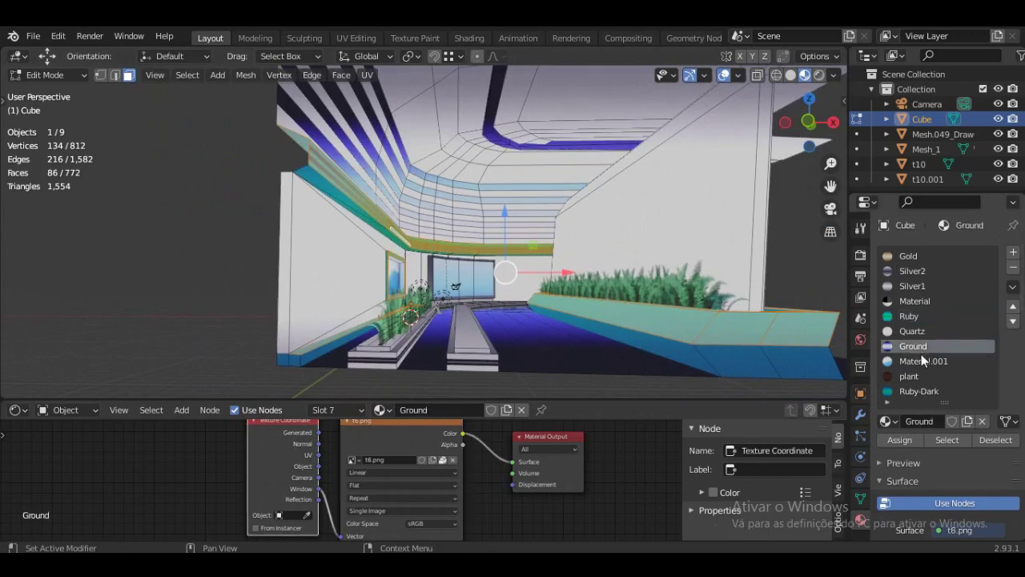
{"action": "left_click", "coordinate": [962, 443]}
Assign the Ground material to the large side wall face behind the ferns and clear the selection
{"action": "middle_click_drag", "start_coordinate": [288, 144], "coordinate": [156, 110]}
{"action": "left_click", "coordinate": [181, 311]}
{"action": "left_click", "coordinate": [263, 274]}
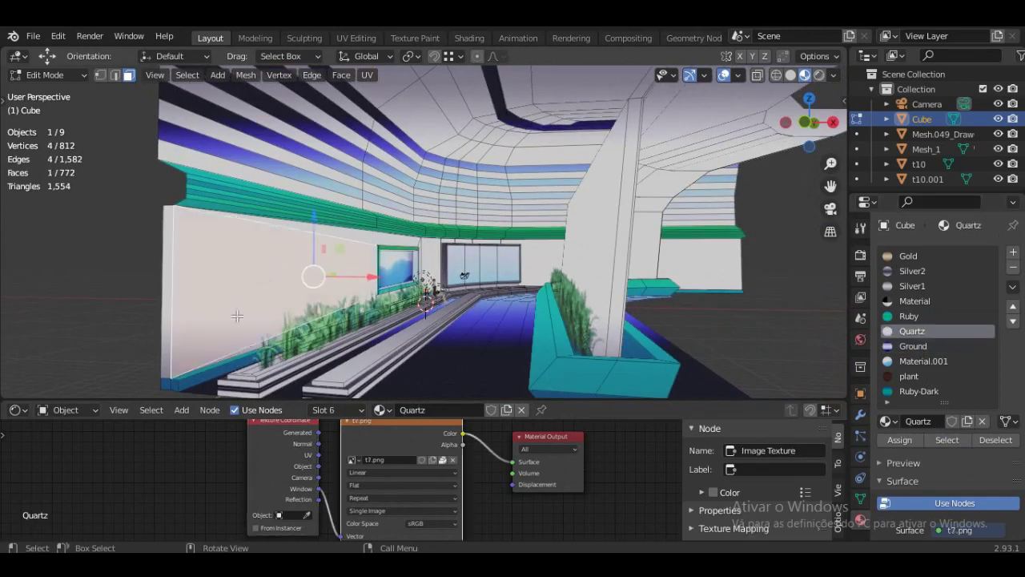
{"action": "left_click", "coordinate": [913, 345]}
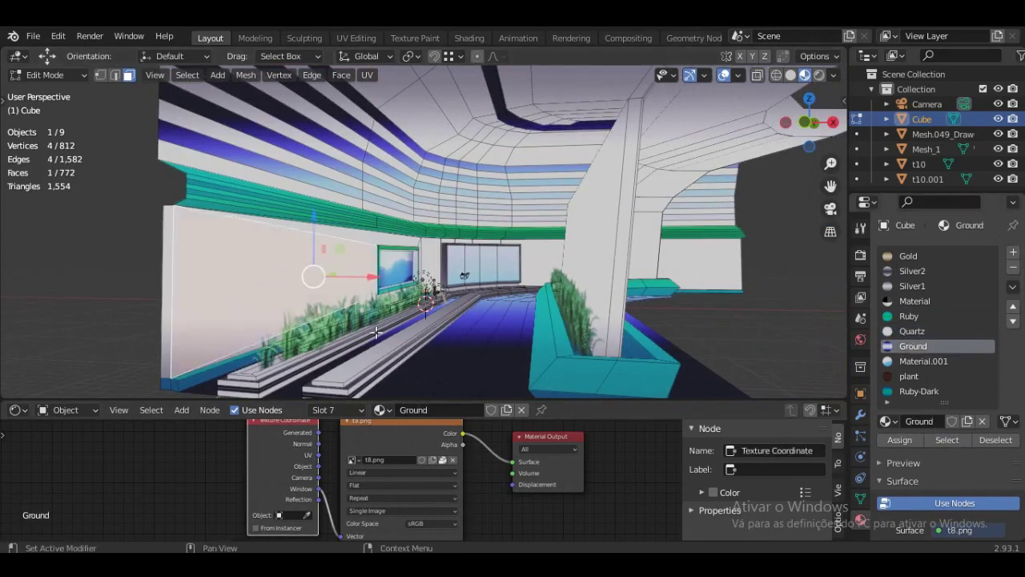
{"action": "key", "text": "ctrl+z"}
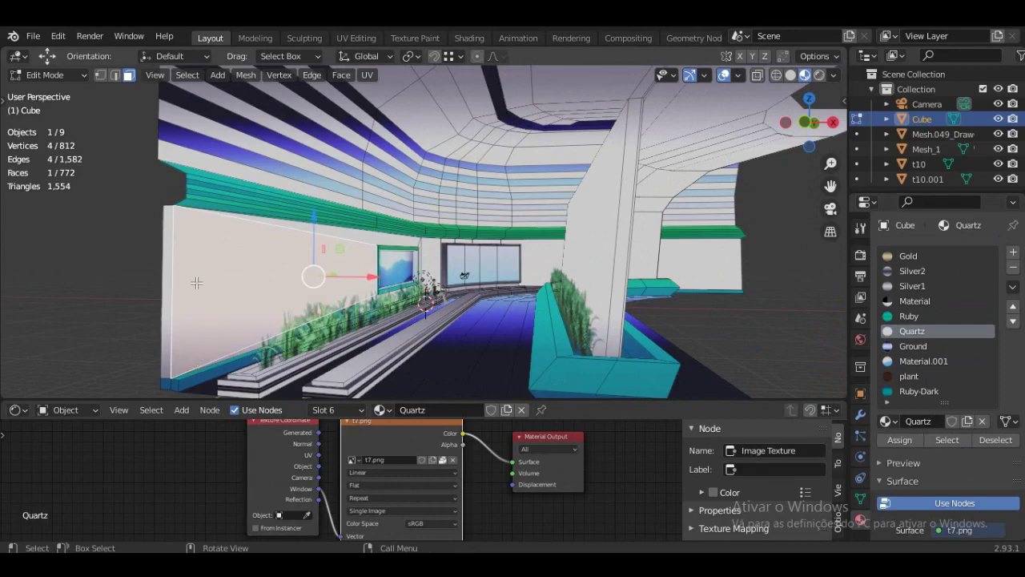
{"action": "left_click", "coordinate": [919, 348]}
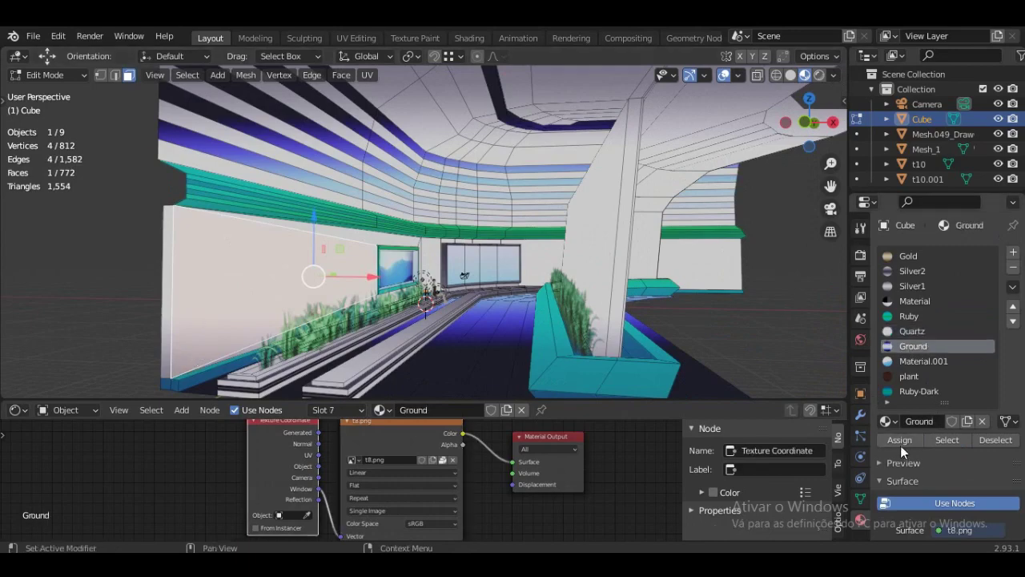
{"action": "left_click", "coordinate": [901, 443]}
{"action": "middle_click_drag", "start_coordinate": [254, 258], "coordinate": [230, 258]}
{"action": "left_click", "coordinate": [66, 223]}
Reselect the large side wall face and assign the Quartz material back to it
{"action": "middle_click_drag", "start_coordinate": [335, 251], "coordinate": [336, 231]}
{"action": "left_click", "coordinate": [911, 330]}
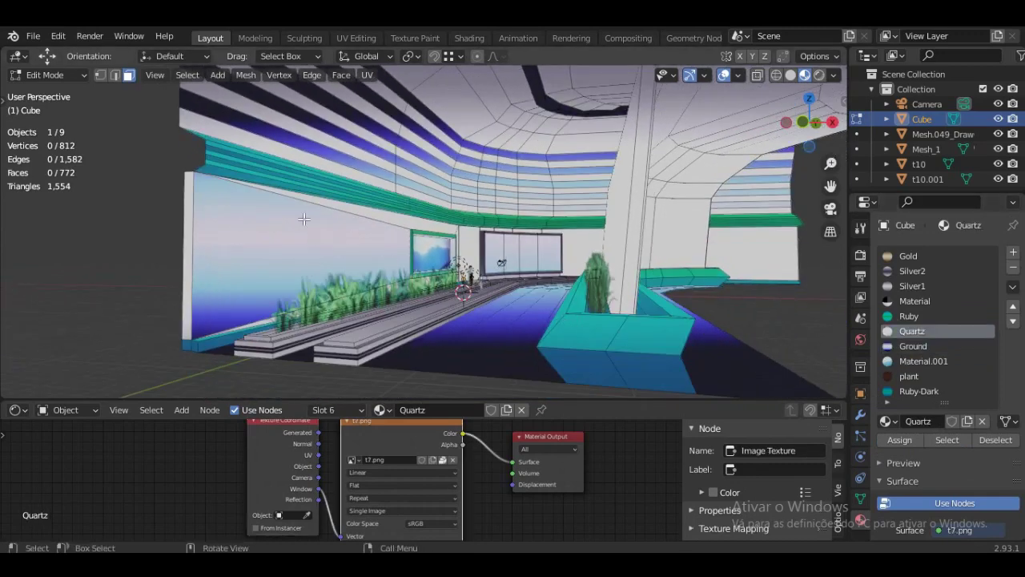
{"action": "left_click", "coordinate": [342, 229]}
{"action": "left_click", "coordinate": [911, 331]}
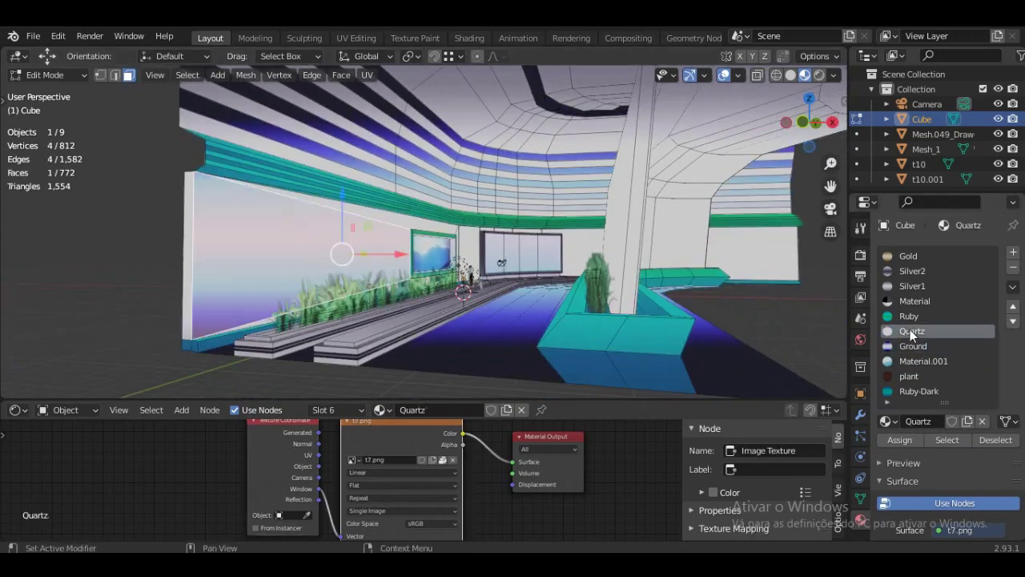
{"action": "left_click", "coordinate": [898, 440]}
{"action": "middle_click_drag", "start_coordinate": [417, 308], "coordinate": [534, 203]}
{"action": "middle_click_drag", "start_coordinate": [492, 274], "coordinate": [481, 288]}
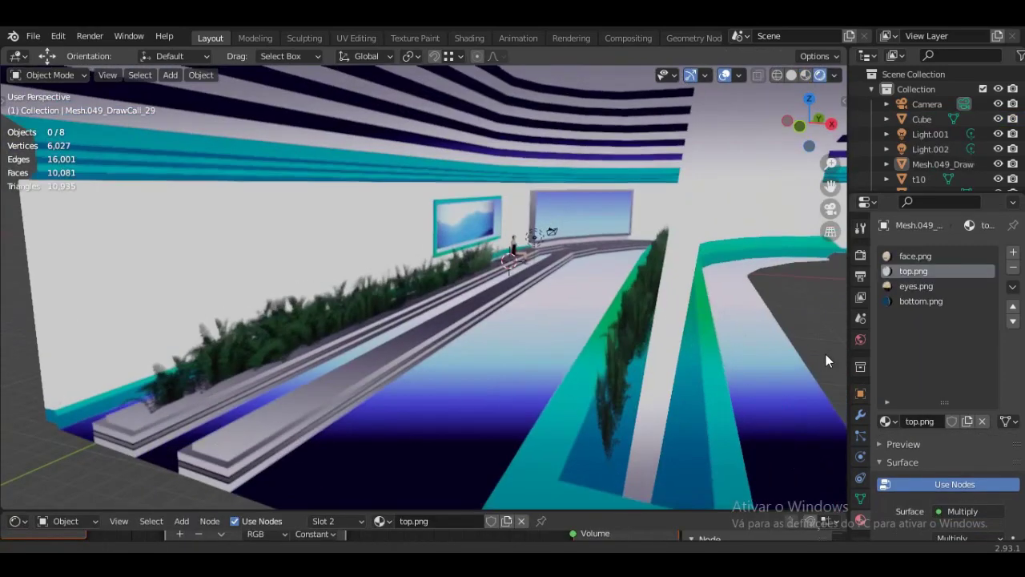
Select the Cube and examine its ledge stripes and the t3.png texture node of the Material slot
{"action": "middle_click_drag", "start_coordinate": [826, 354], "coordinate": [376, 344]}
{"action": "left_click", "coordinate": [284, 407]}
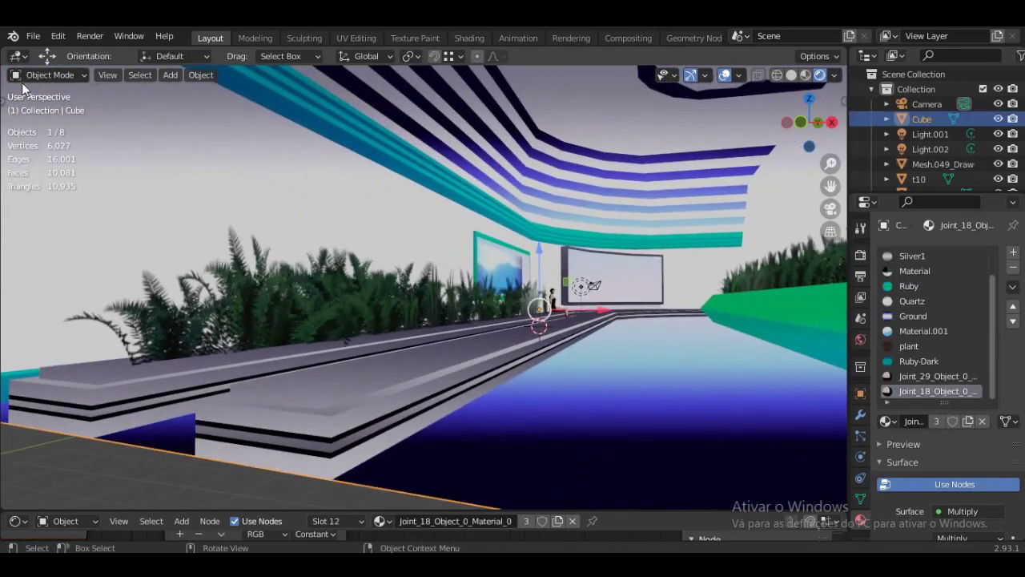
{"action": "middle_click_drag", "start_coordinate": [344, 302], "coordinate": [351, 274], "text": "shift"}
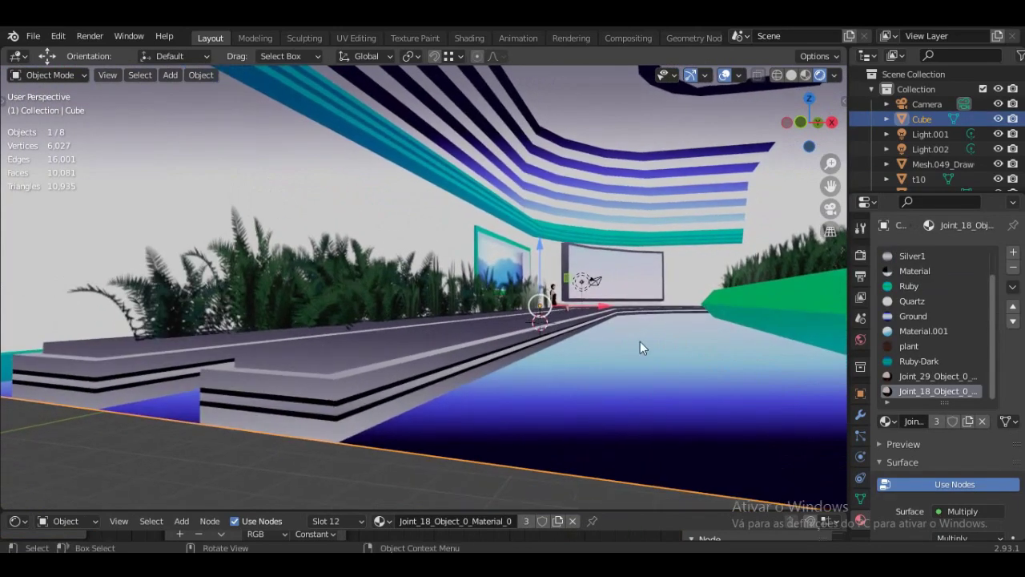
{"action": "middle_click_drag", "start_coordinate": [406, 435], "coordinate": [428, 295]}
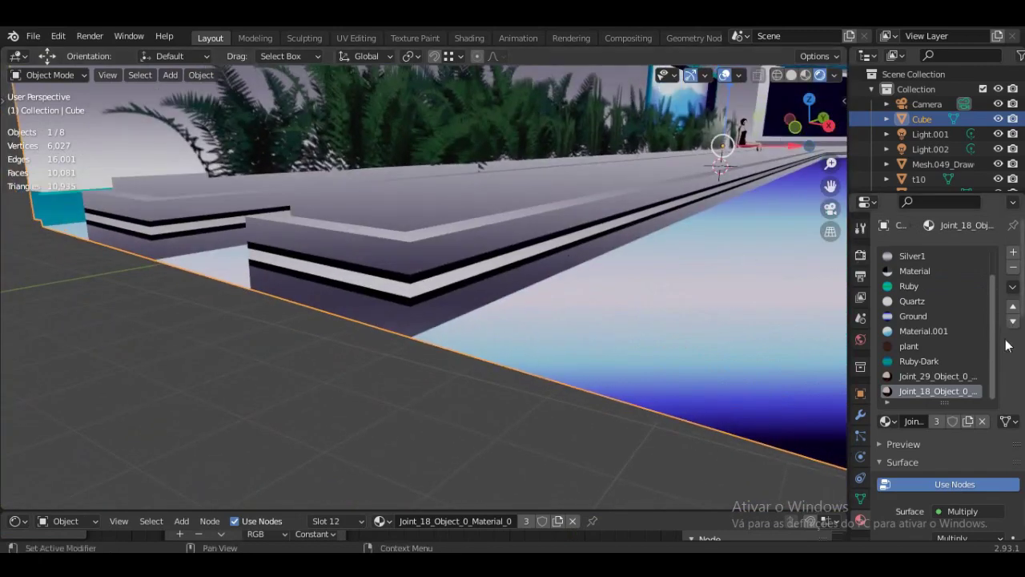
{"action": "left_click", "coordinate": [910, 271]}
{"action": "left_click_drag", "start_coordinate": [596, 511], "coordinate": [530, 220]}
{"action": "middle_click_drag", "start_coordinate": [330, 432], "coordinate": [360, 344]}
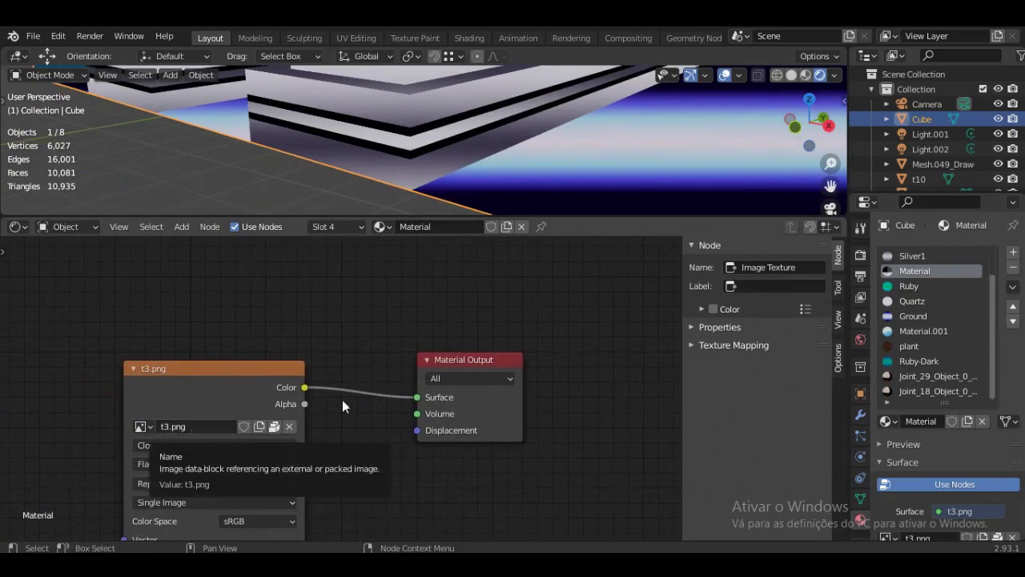
{"action": "left_click_drag", "start_coordinate": [252, 376], "coordinate": [310, 364]}
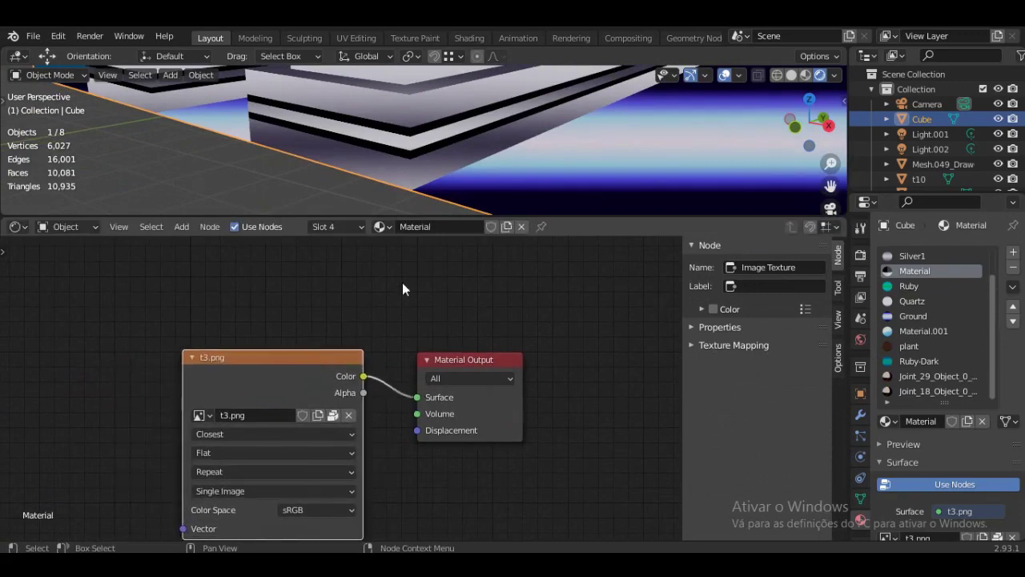
{"action": "left_click_drag", "start_coordinate": [442, 219], "coordinate": [439, 380]}
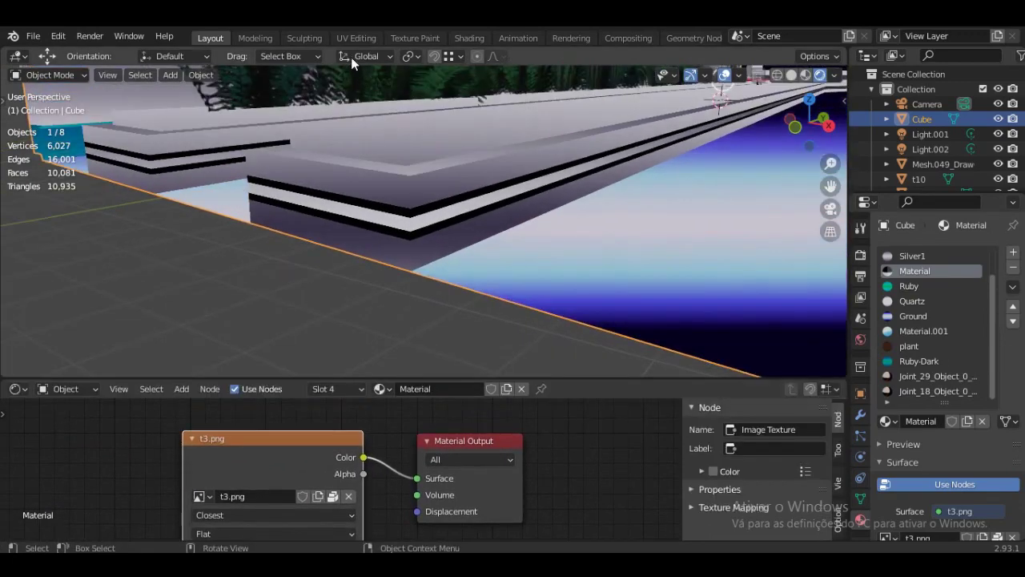
Show t3.png in the UV Editing workspace's image editor and examine it beside the room's striped ledges
{"action": "left_click", "coordinate": [350, 38]}
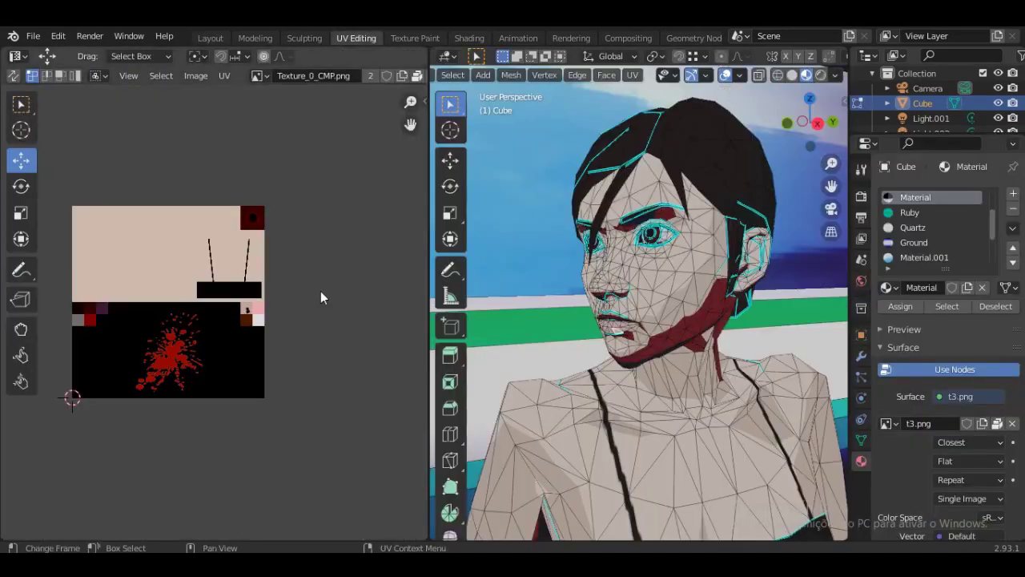
{"action": "left_click", "coordinate": [260, 76]}
{"action": "left_click", "coordinate": [286, 141]}
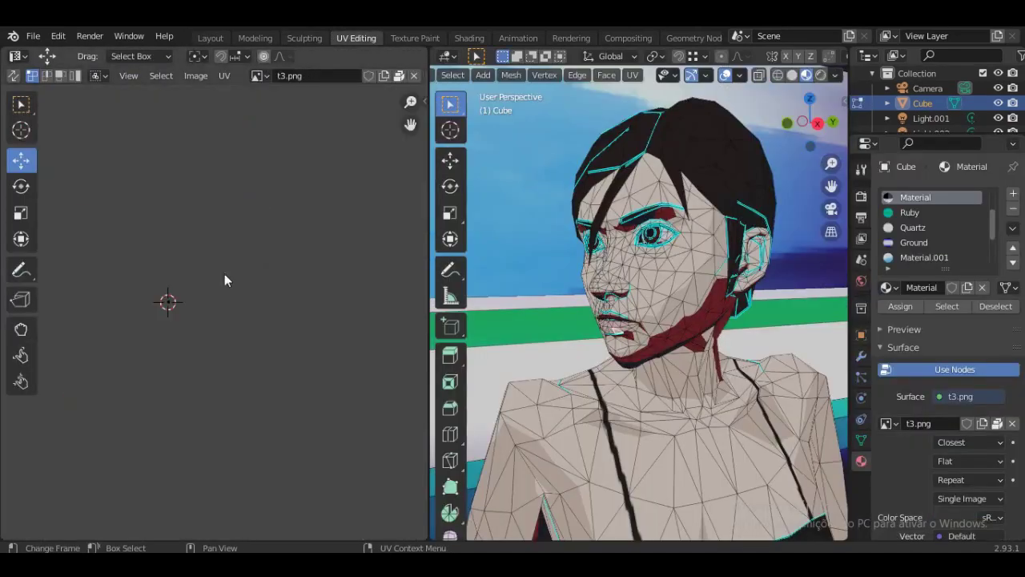
{"action": "middle_click_drag", "start_coordinate": [97, 276], "coordinate": [181, 358]}
{"action": "middle_click_drag", "start_coordinate": [353, 362], "coordinate": [44, 227]}
{"action": "scroll", "coordinate": [265, 297], "scroll_direction": "up", "scroll_amount": 5}
{"action": "scroll", "coordinate": [332, 286], "scroll_direction": "up", "scroll_amount": 3}
{"action": "middle_click_drag", "start_coordinate": [346, 255], "coordinate": [185, 309]}
{"action": "scroll", "coordinate": [566, 327], "scroll_direction": "down", "scroll_amount": 15}
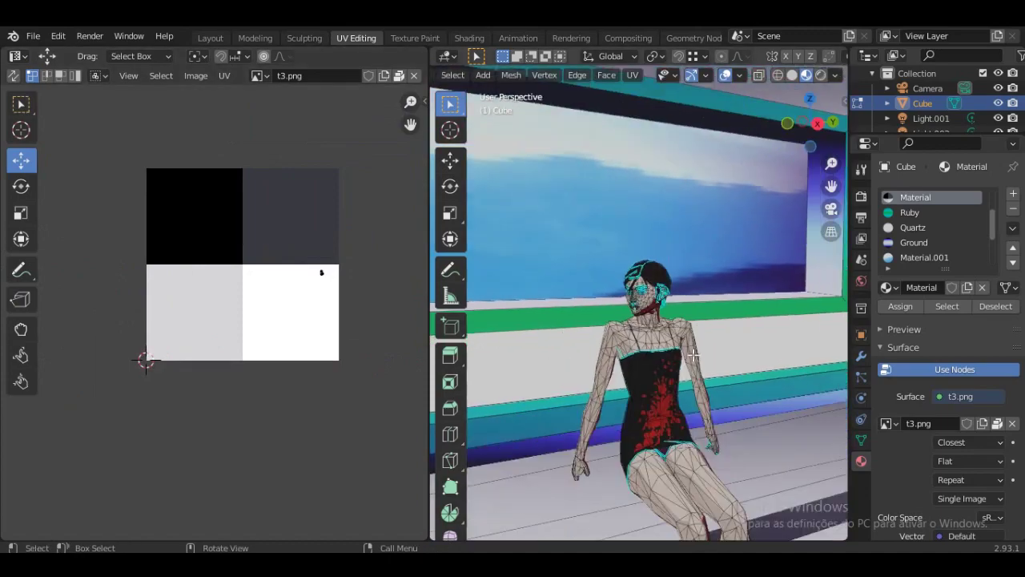
{"action": "scroll", "coordinate": [559, 376], "scroll_direction": "up", "scroll_amount": 2}
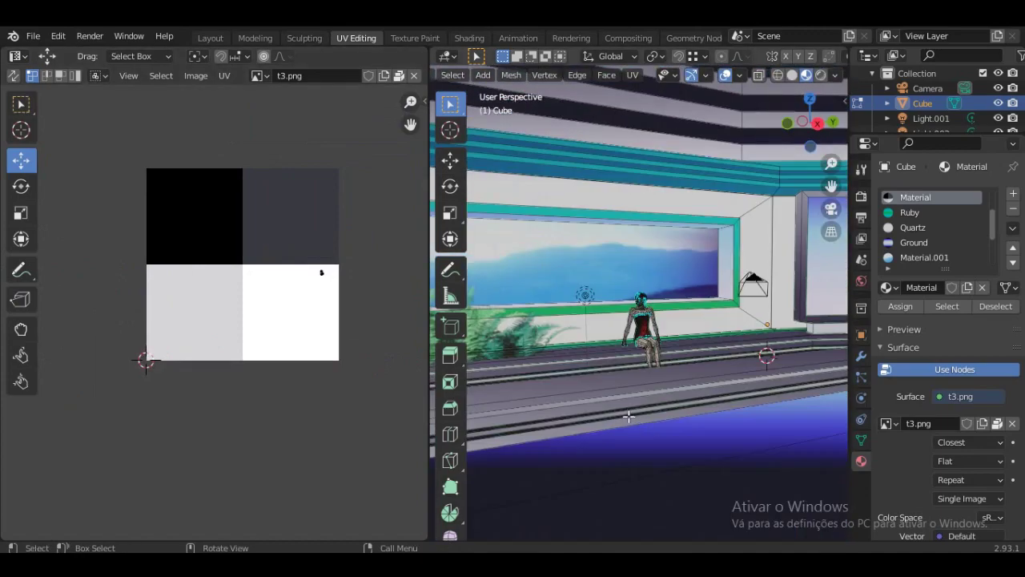
{"action": "middle_click_drag", "start_coordinate": [630, 415], "coordinate": [669, 373]}
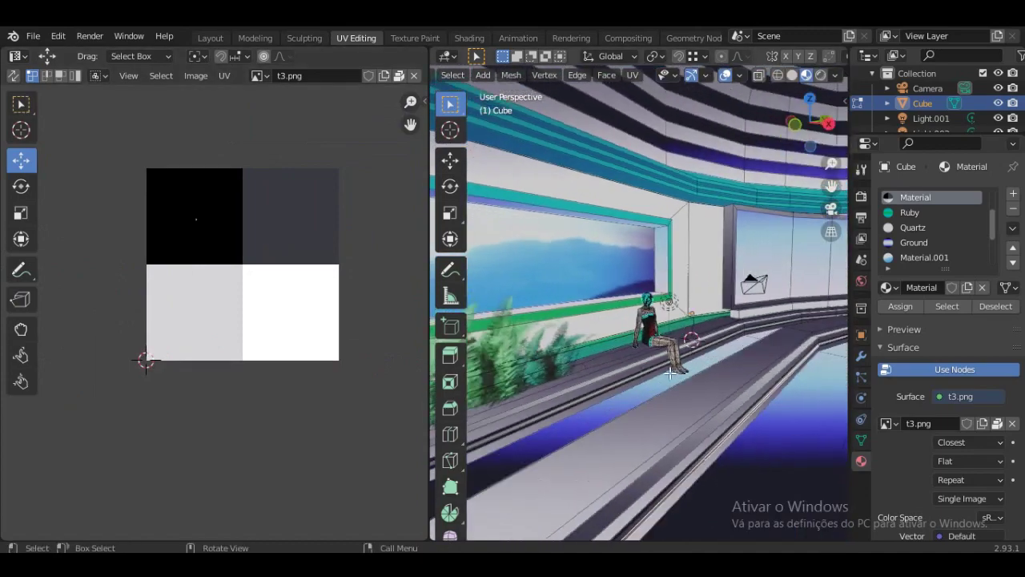
Open a recent project file without saving going insan e.blend and display its room in rendered shading
{"action": "left_click", "coordinate": [32, 37]}
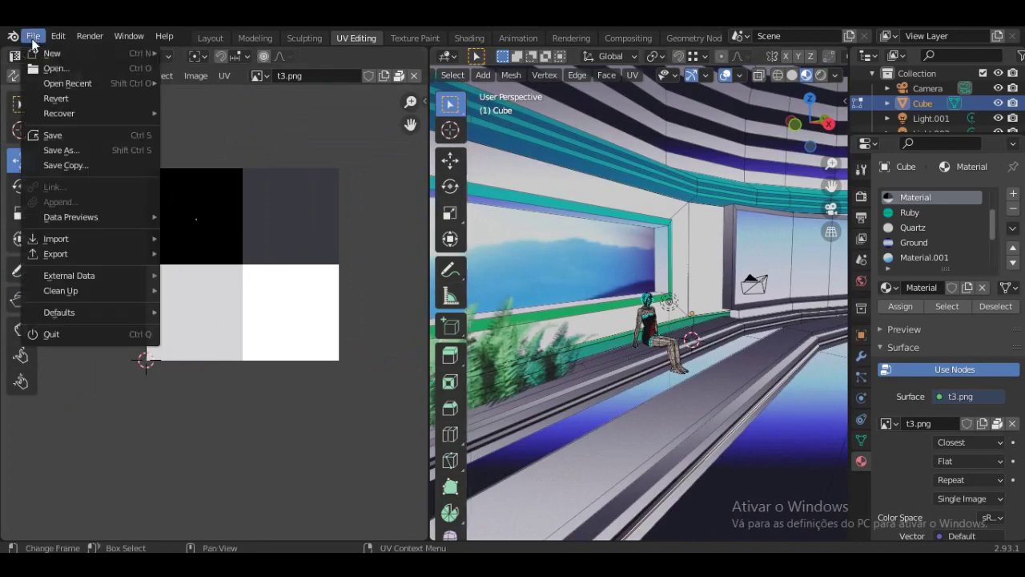
{"action": "mouse_move", "coordinate": [80, 87]}
{"action": "left_click", "coordinate": [212, 97]}
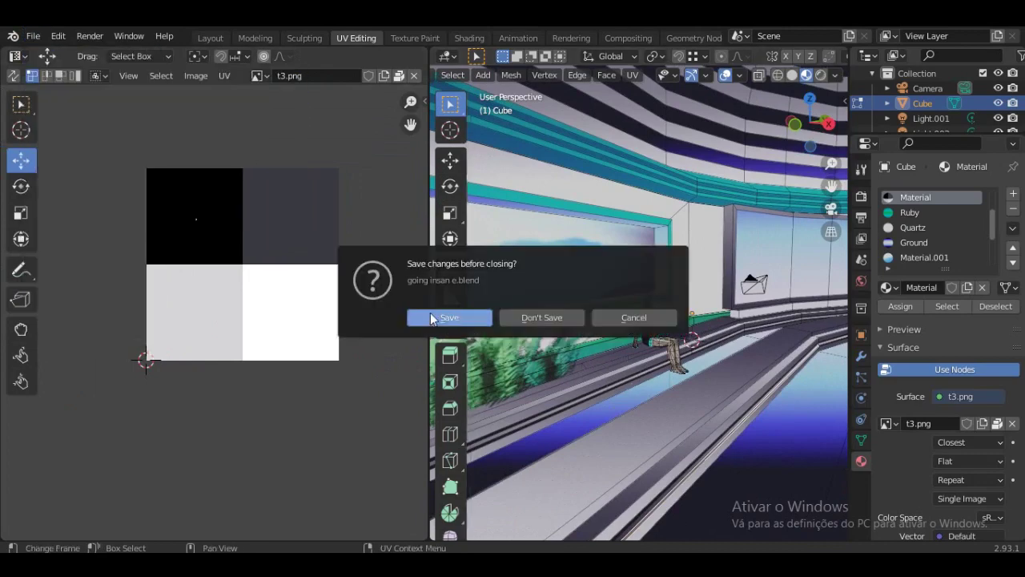
{"action": "left_click", "coordinate": [528, 319]}
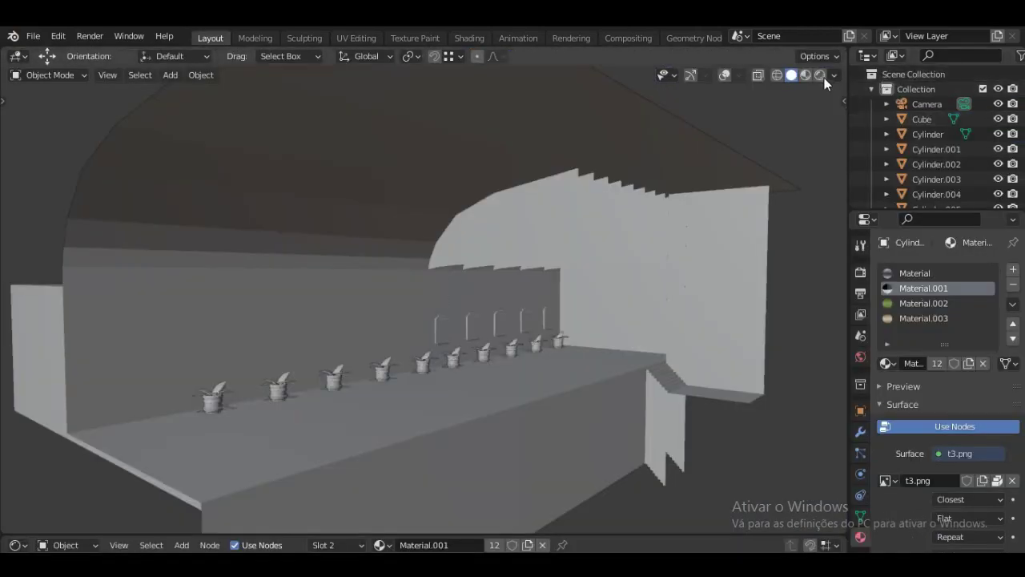
{"action": "left_click", "coordinate": [822, 75]}
{"action": "middle_click_drag", "start_coordinate": [517, 316], "coordinate": [479, 293]}
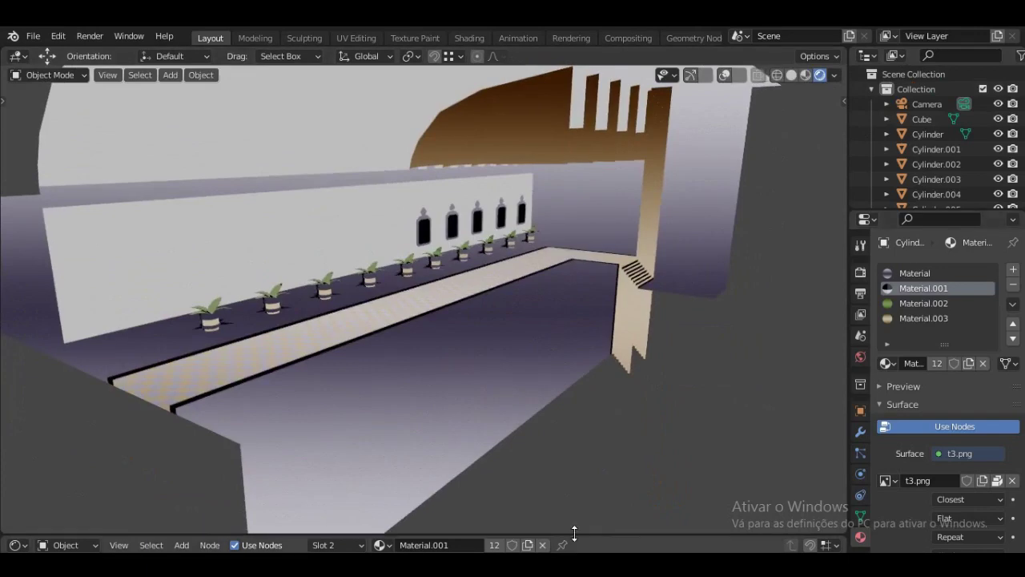
Enlarge the node editor and examine the texture setups of Material and Material.002 against the potted plants and walls
{"action": "left_click_drag", "start_coordinate": [610, 533], "coordinate": [590, 306]}
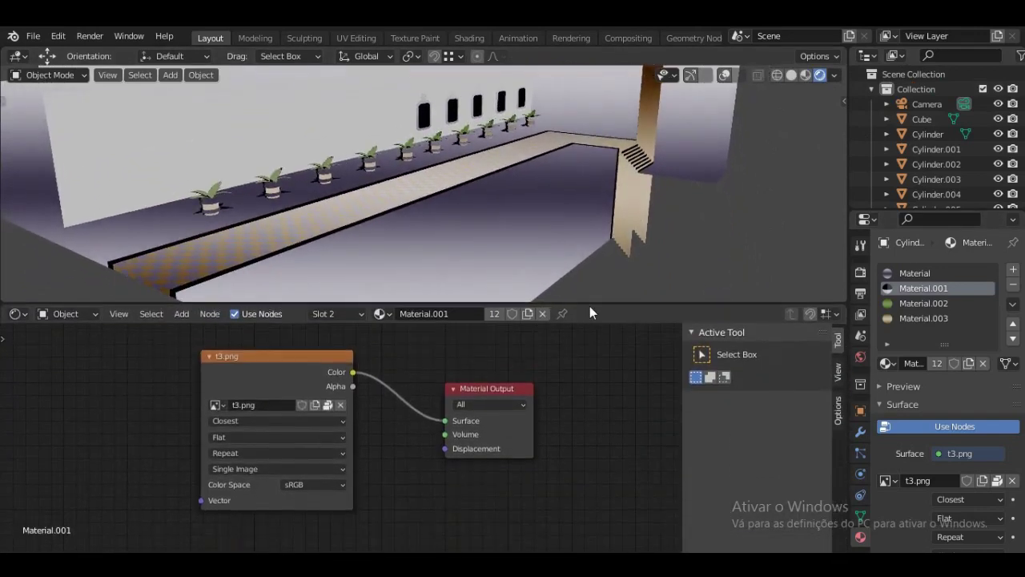
{"action": "left_click", "coordinate": [906, 274]}
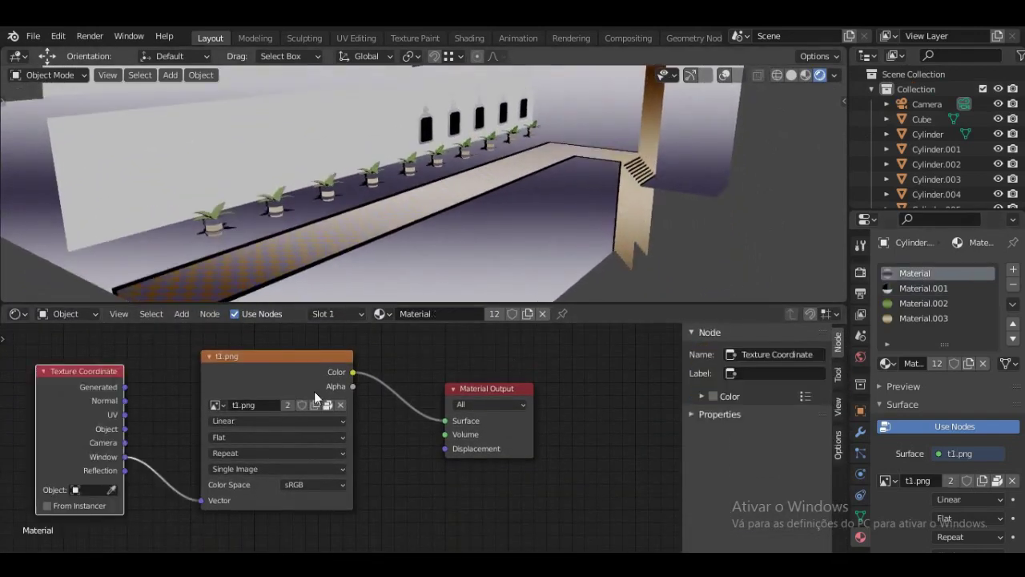
{"action": "left_click", "coordinate": [922, 303]}
{"action": "middle_click_drag", "start_coordinate": [306, 144], "coordinate": [252, 207]}
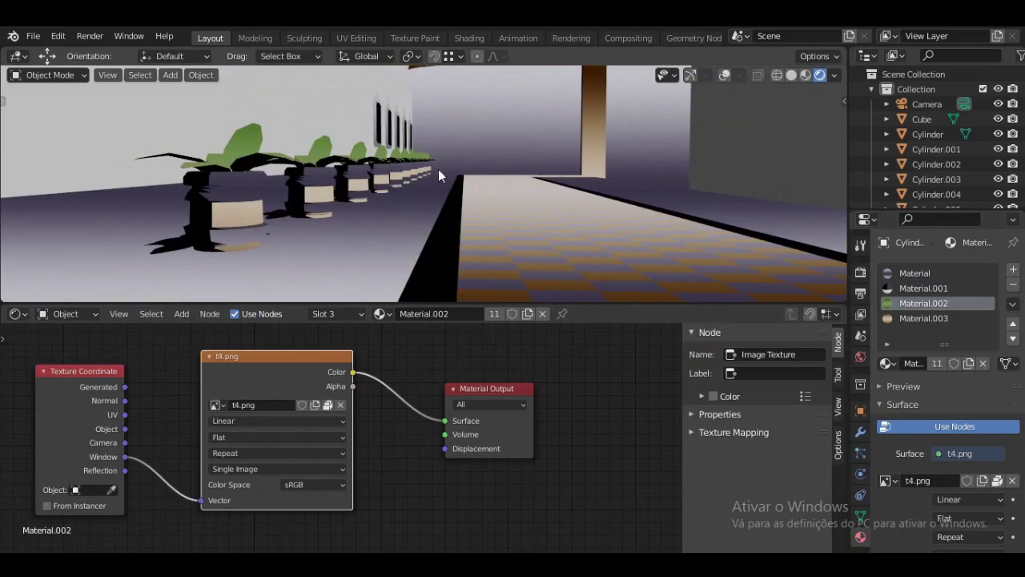
{"action": "middle_click_drag", "start_coordinate": [567, 156], "coordinate": [474, 215]}
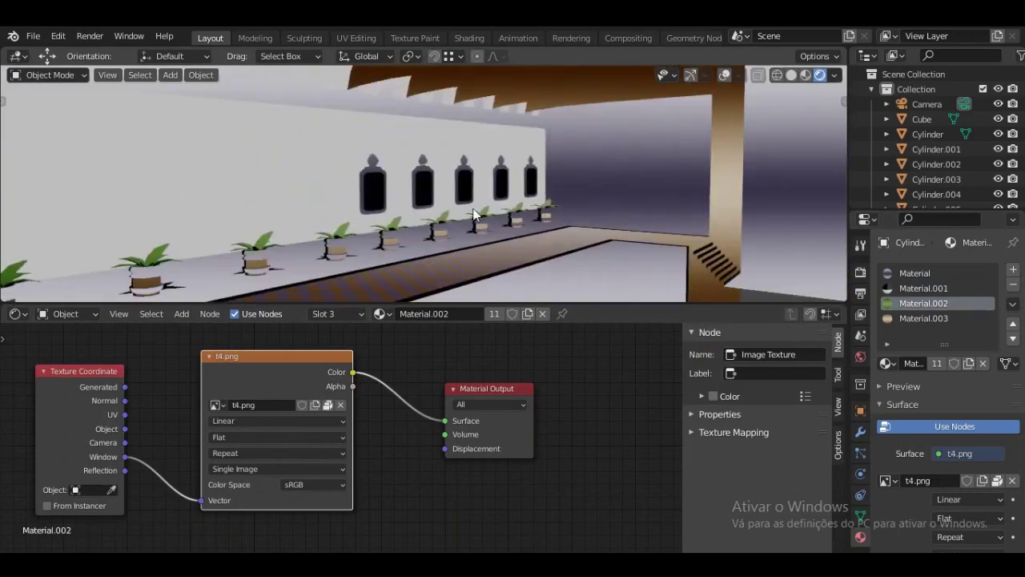
Select the Cube room model and turn on the viewport overlays
{"action": "left_click", "coordinate": [914, 289]}
{"action": "left_click", "coordinate": [53, 95]}
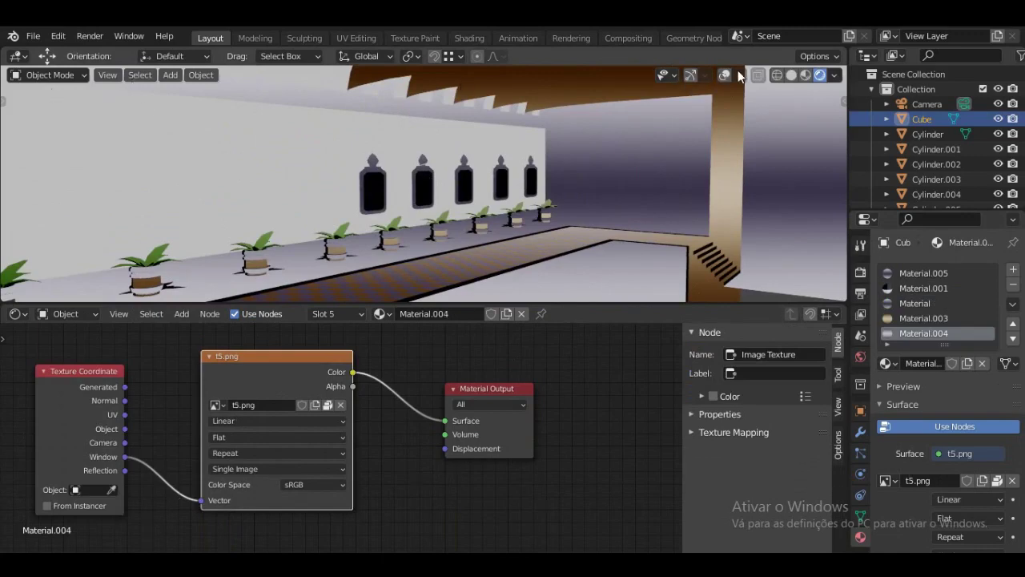
{"action": "scroll", "coordinate": [546, 242], "scroll_direction": "down", "scroll_amount": 5}
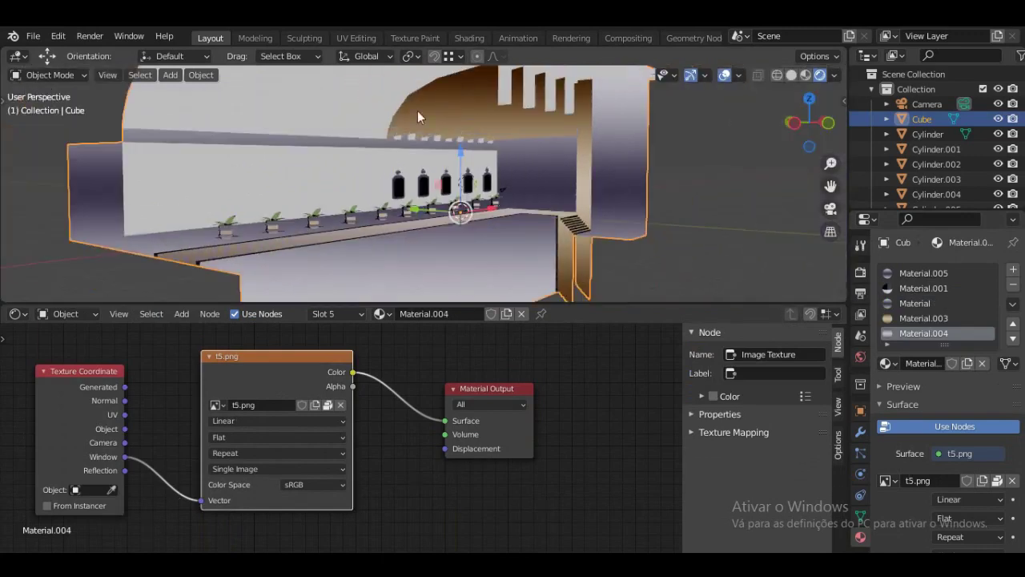
Inspect the side wall's UV placement on t3.png in the UV Editing workspace, and return to the Layout workspace
{"action": "left_click", "coordinate": [357, 39]}
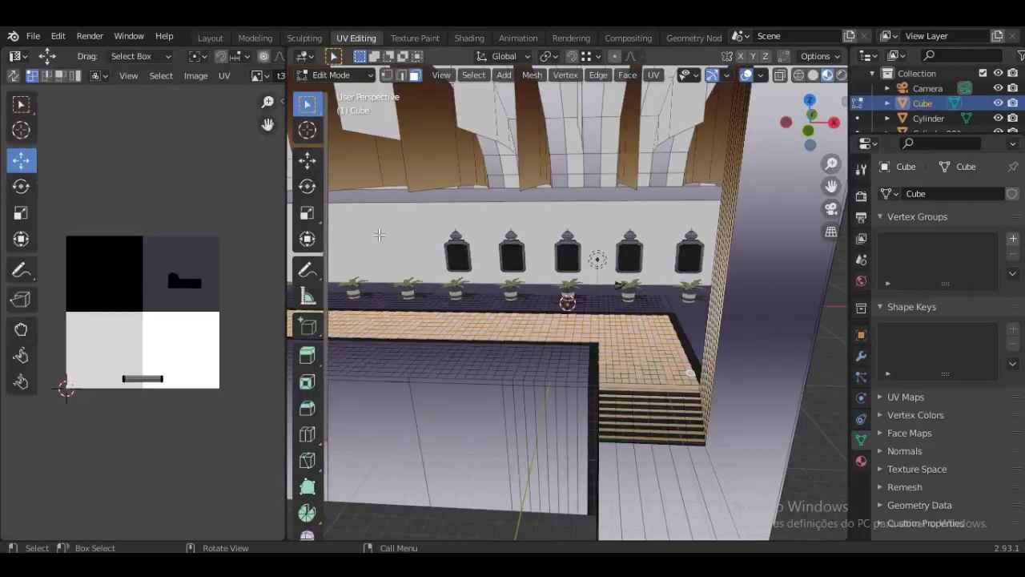
{"action": "middle_click_drag", "start_coordinate": [547, 232], "coordinate": [353, 134]}
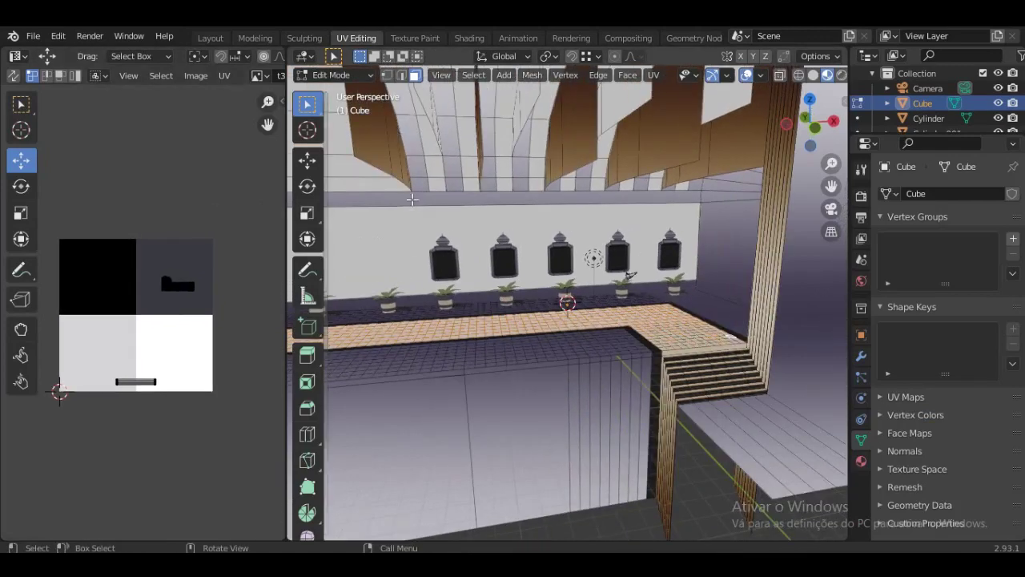
{"action": "middle_click_drag", "start_coordinate": [402, 244], "coordinate": [513, 234], "text": "shift"}
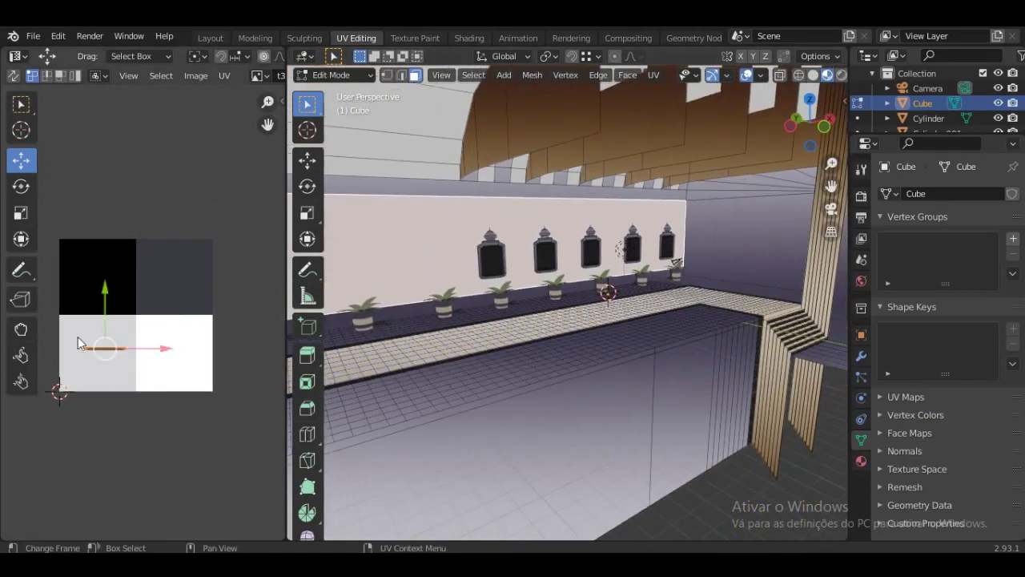
{"action": "middle_click_drag", "start_coordinate": [603, 190], "coordinate": [664, 165], "text": "shift"}
{"action": "middle_click_drag", "start_coordinate": [490, 74], "coordinate": [561, 353], "text": "shift"}
{"action": "left_click", "coordinate": [221, 36]}
{"action": "middle_click_drag", "start_coordinate": [584, 208], "coordinate": [328, 110]}
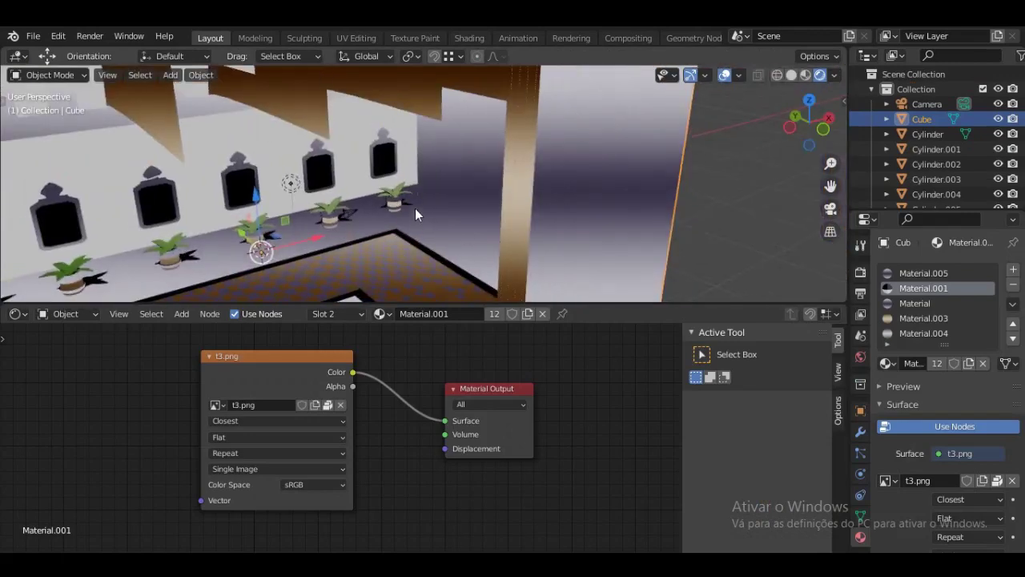
{"action": "middle_click_drag", "start_coordinate": [477, 238], "coordinate": [412, 184]}
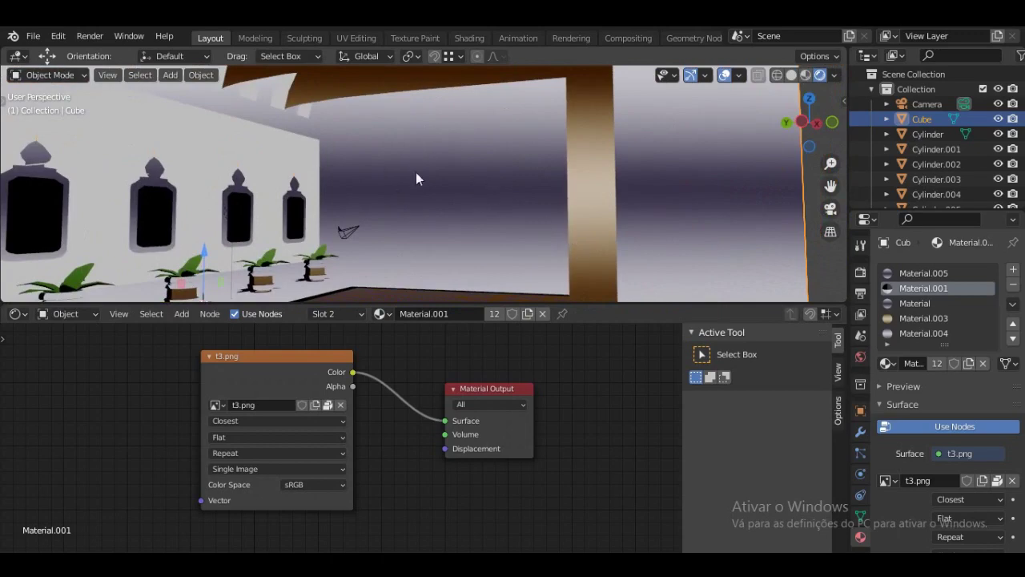
Enter Edit Mode on the Cube, select the end wall faces and assign Material.004 to them
{"action": "left_click", "coordinate": [918, 333]}
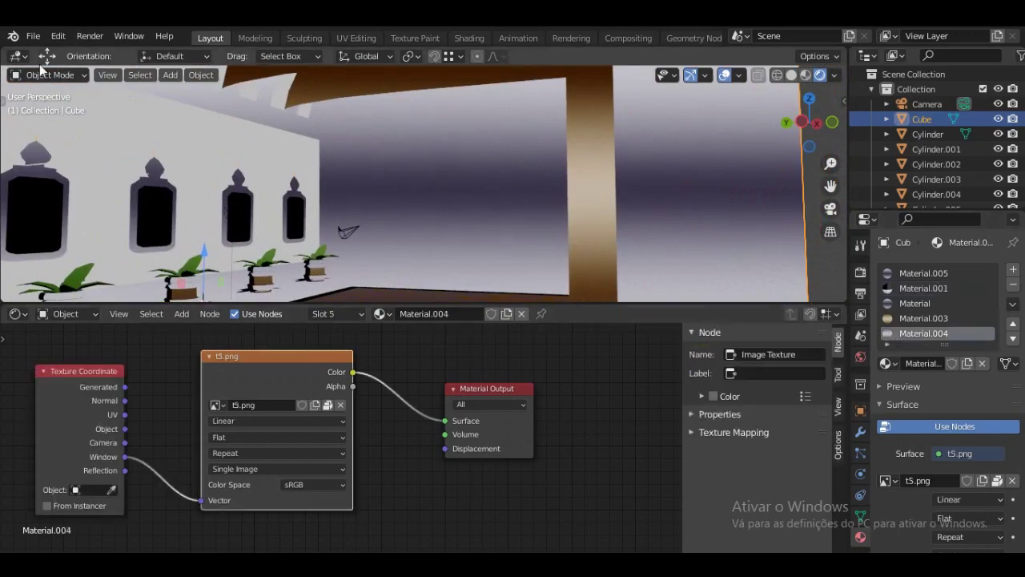
{"action": "left_click", "coordinate": [56, 75]}
{"action": "left_click", "coordinate": [59, 109]}
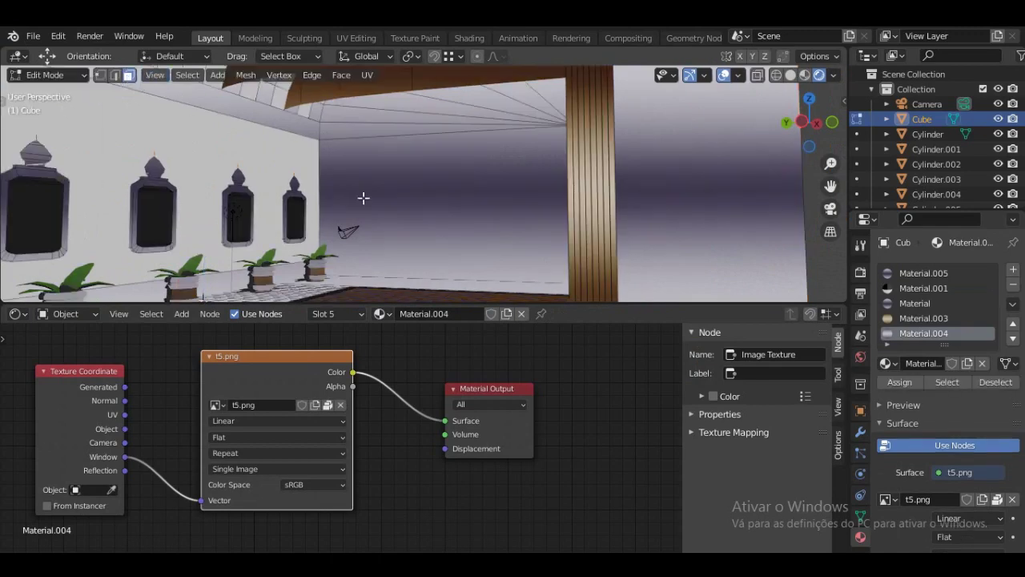
{"action": "left_click", "coordinate": [432, 220]}
{"action": "middle_click_drag", "start_coordinate": [449, 223], "coordinate": [428, 240]}
{"action": "left_click_drag", "start_coordinate": [446, 185], "coordinate": [449, 183]}
{"action": "middle_click_drag", "start_coordinate": [449, 183], "coordinate": [697, 168]}
{"action": "left_click", "coordinate": [925, 333]}
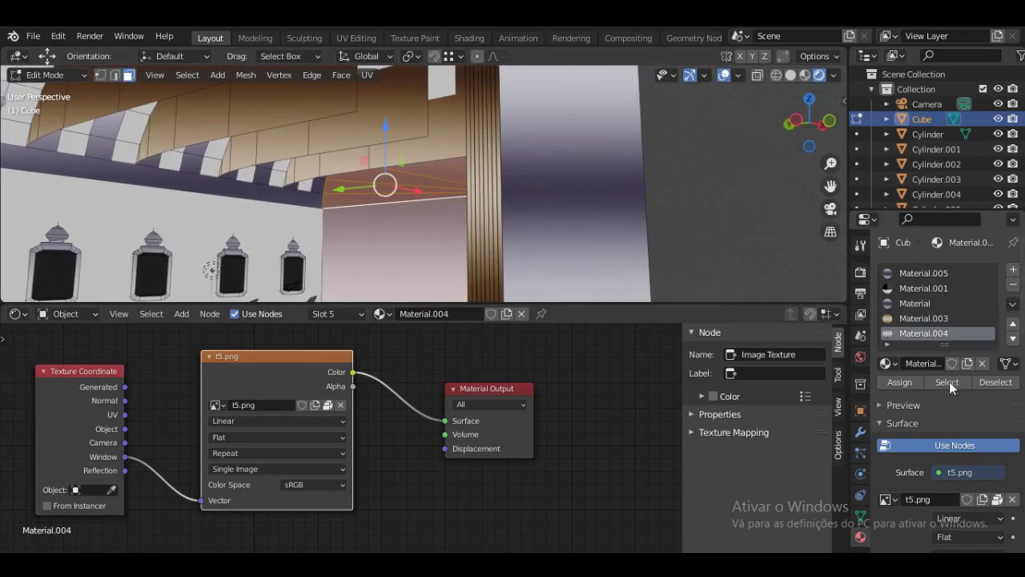
{"action": "left_click", "coordinate": [902, 382]}
Return to Object Mode, enlarge the 3D viewport and examine the end wall's shading from several angles
{"action": "middle_click_drag", "start_coordinate": [560, 131], "coordinate": [506, 79]}
{"action": "left_click", "coordinate": [73, 80]}
{"action": "left_click", "coordinate": [67, 88]}
{"action": "middle_click_drag", "start_coordinate": [241, 160], "coordinate": [540, 323]}
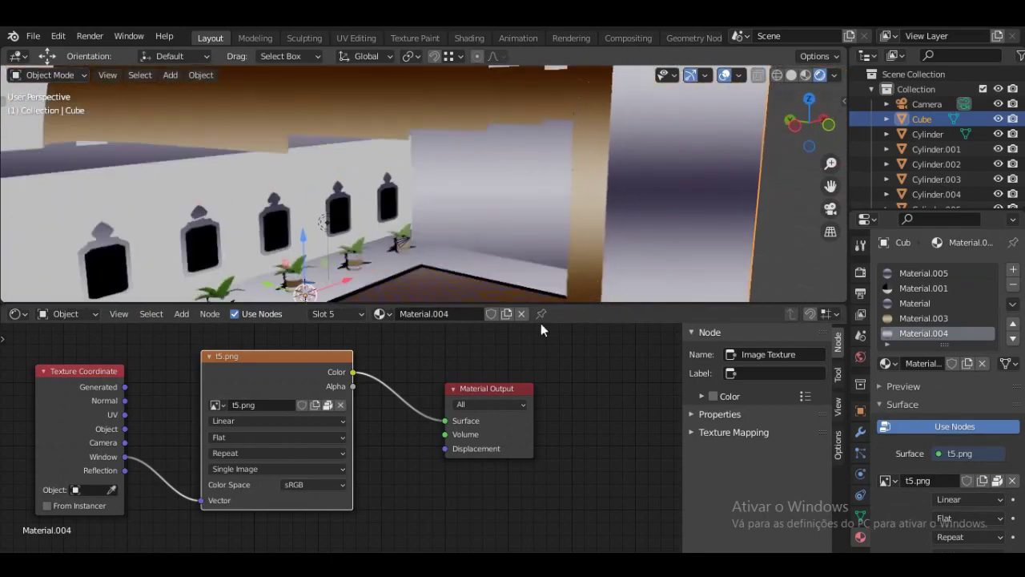
{"action": "left_click_drag", "start_coordinate": [572, 305], "coordinate": [577, 476]}
{"action": "middle_click_drag", "start_coordinate": [561, 224], "coordinate": [496, 253], "text": "shift"}
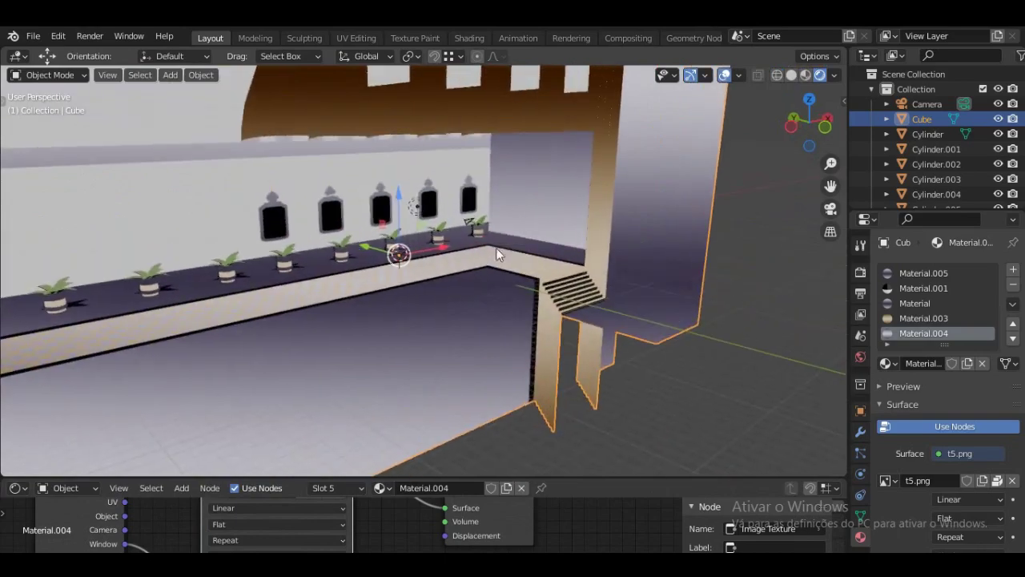
{"action": "middle_click_drag", "start_coordinate": [524, 199], "coordinate": [325, 58]}
Widen the image editor in the UV Editing workspace and compare the t1.png and t5.png gradient textures
{"action": "left_click", "coordinate": [355, 38]}
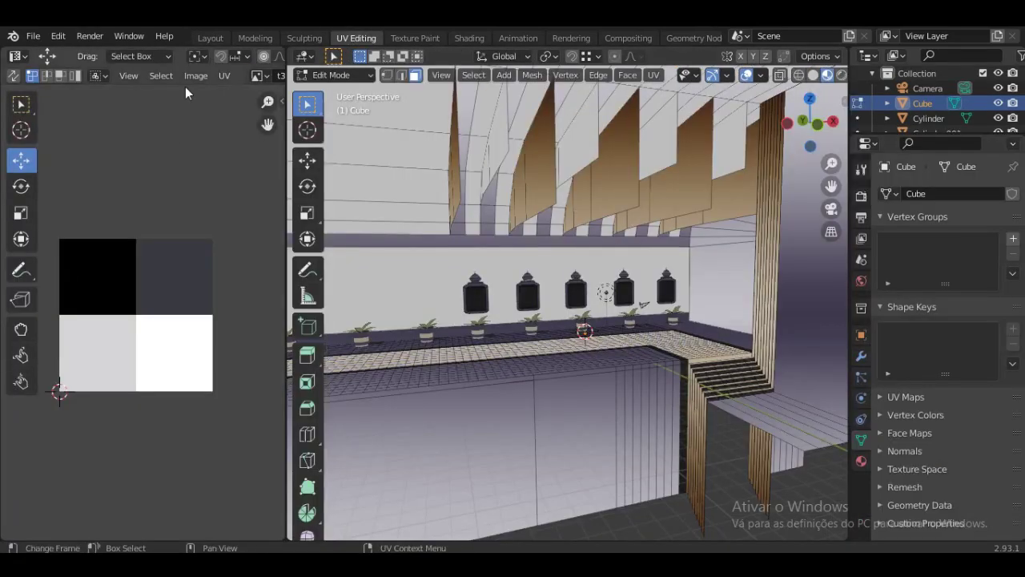
{"action": "left_click_drag", "start_coordinate": [286, 85], "coordinate": [419, 86]}
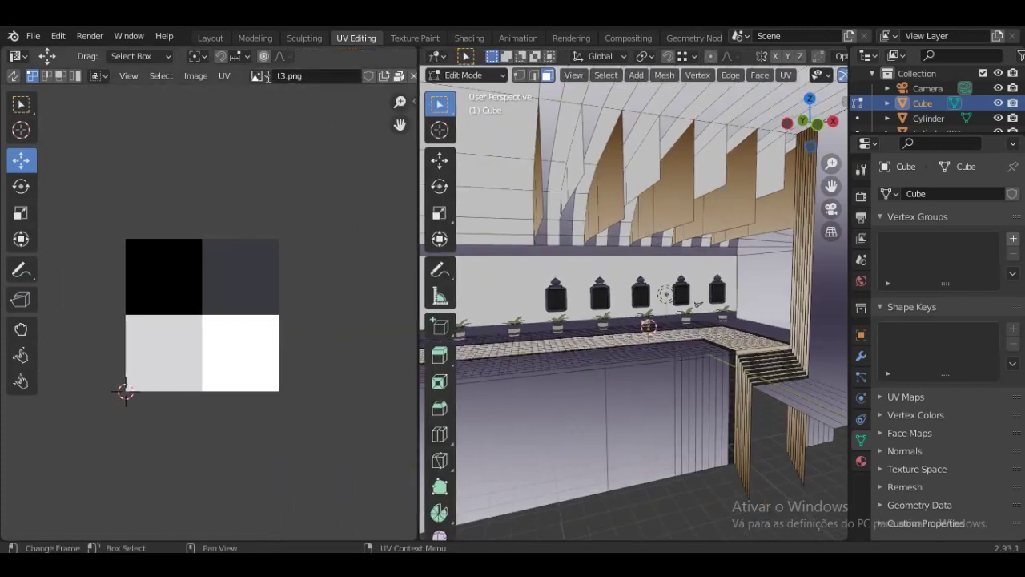
{"action": "left_click", "coordinate": [266, 76]}
{"action": "left_click", "coordinate": [278, 113]}
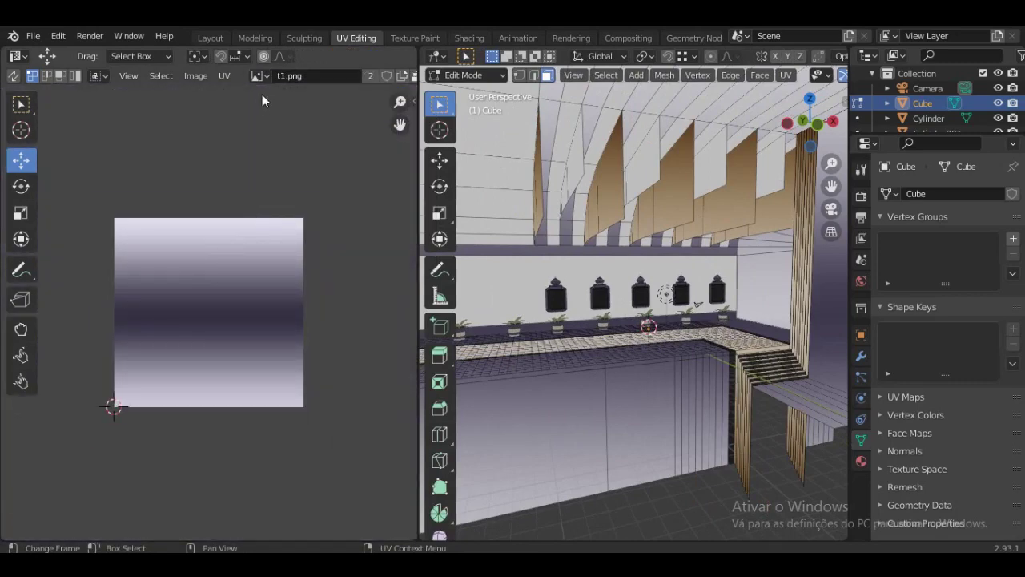
{"action": "left_click", "coordinate": [261, 75]}
{"action": "left_click", "coordinate": [265, 174]}
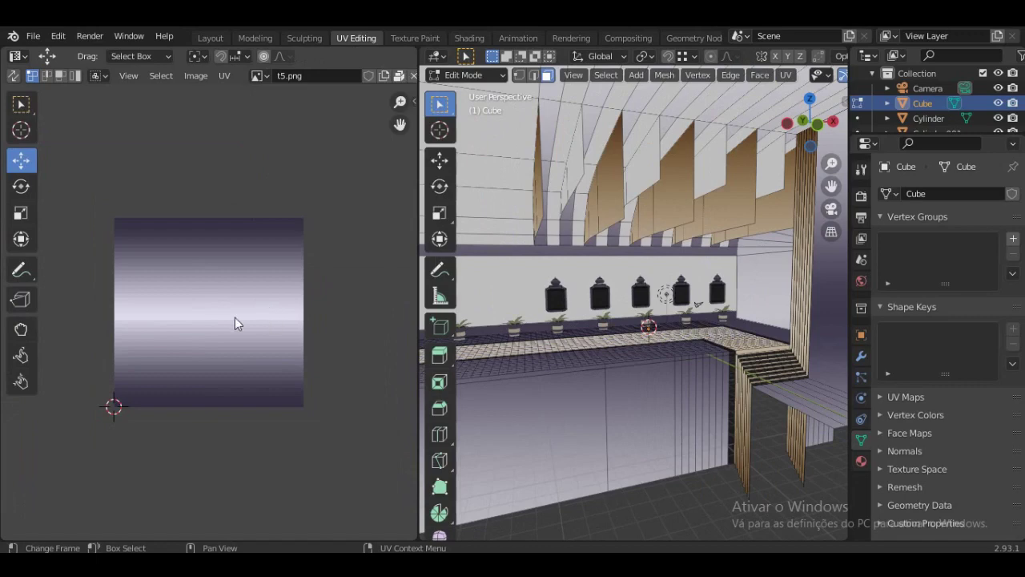
Orbit around the tiled counter room and display the t2.png gradient texture in the image editor
{"action": "middle_click_drag", "start_coordinate": [494, 183], "coordinate": [561, 190]}
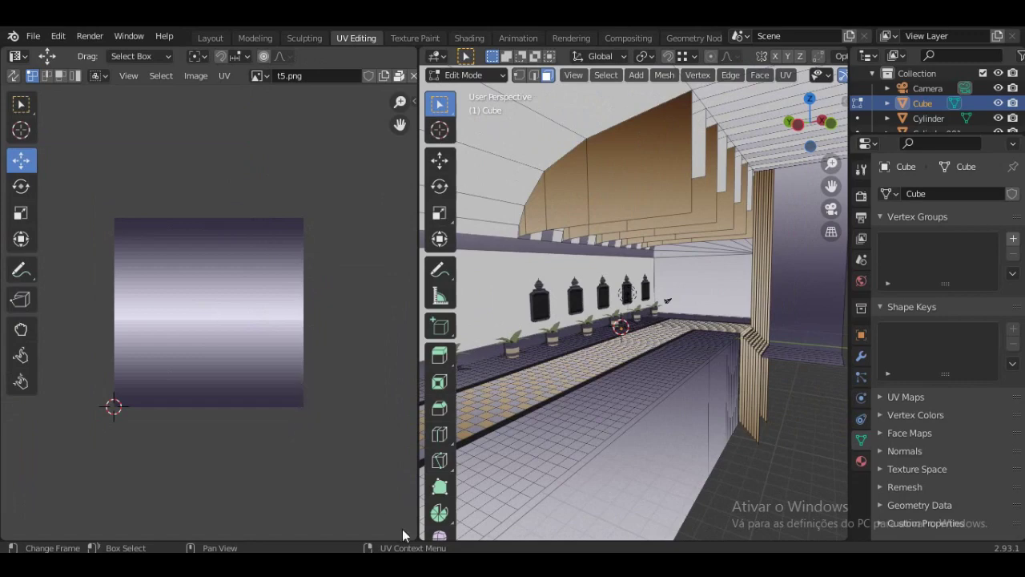
{"action": "middle_click_drag", "start_coordinate": [778, 293], "coordinate": [609, 385]}
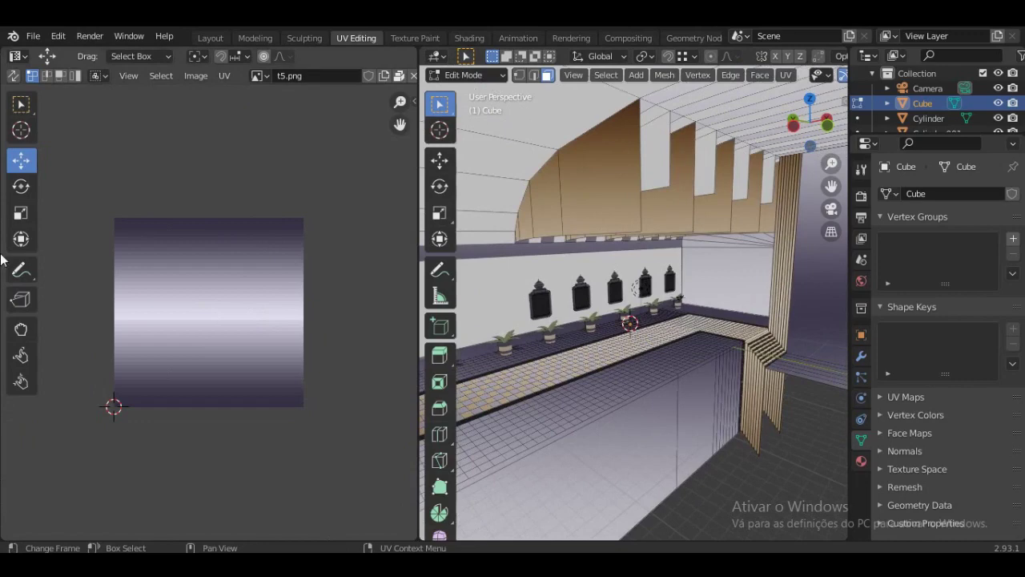
{"action": "left_click", "coordinate": [266, 77]}
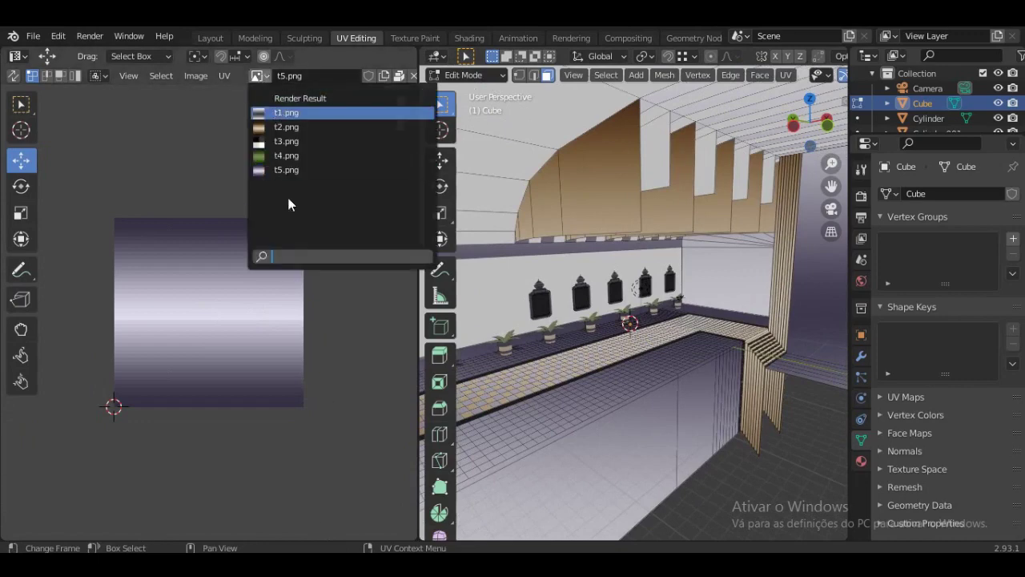
{"action": "left_click", "coordinate": [297, 126]}
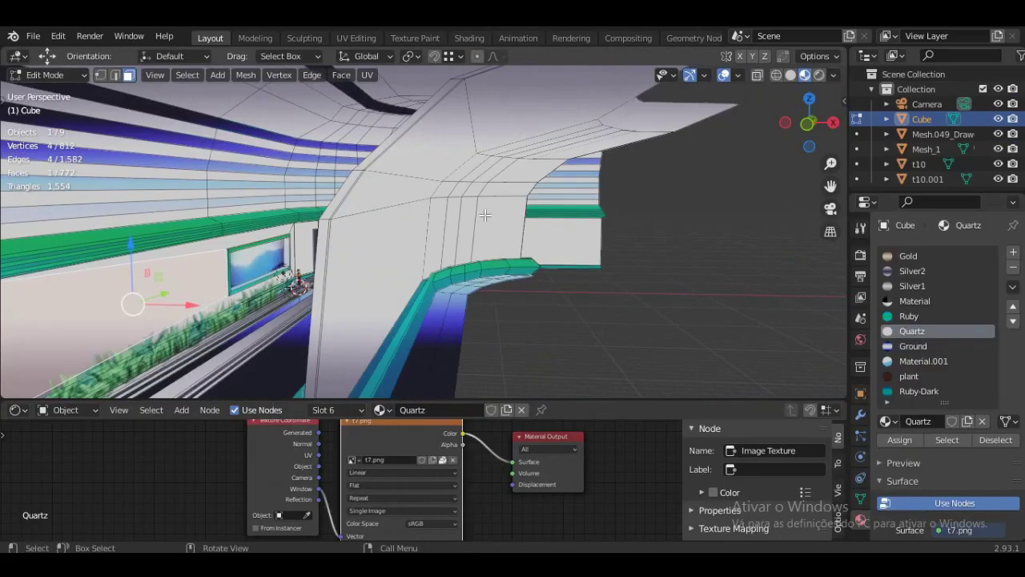
Examine the gradient shading on the walls, striped ceiling and floor of the second room from several angles
{"action": "scroll", "coordinate": [476, 251], "scroll_direction": "down", "scroll_amount": 5}
{"action": "middle_click_drag", "start_coordinate": [476, 251], "coordinate": [480, 277]}
{"action": "scroll", "coordinate": [481, 320], "scroll_direction": "up", "scroll_amount": 4}
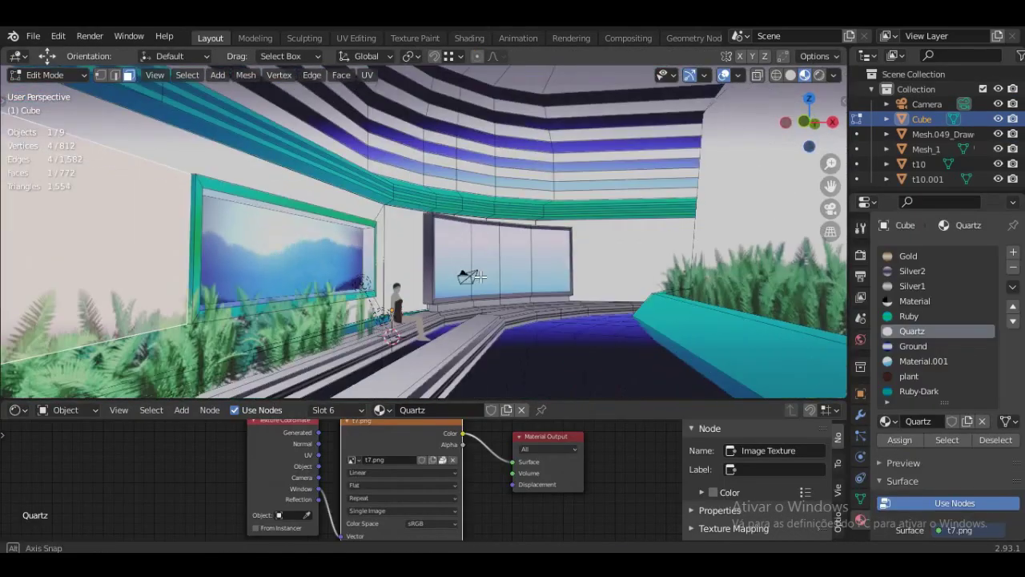
{"action": "scroll", "coordinate": [486, 256], "scroll_direction": "up", "scroll_amount": 3}
{"action": "middle_click_drag", "start_coordinate": [491, 240], "coordinate": [273, 235], "text": "shift"}
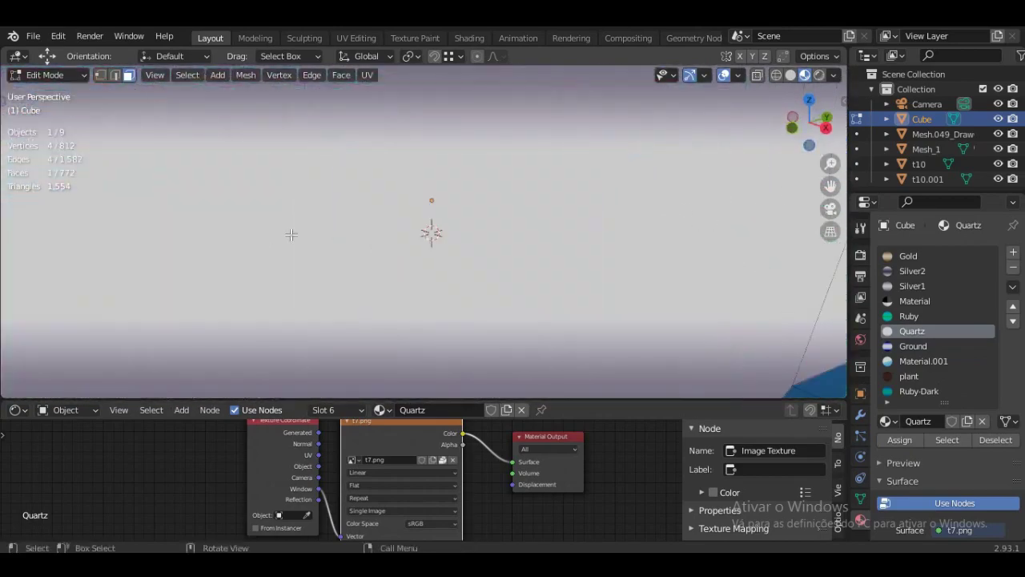
{"action": "scroll", "coordinate": [449, 205], "scroll_direction": "down", "scroll_amount": 5}
{"action": "middle_click_drag", "start_coordinate": [450, 205], "coordinate": [25, 268]}
{"action": "scroll", "coordinate": [621, 138], "scroll_direction": "up", "scroll_amount": 3}
Return to Object Mode, show the scene in Rendered shading and frame the seated character
{"action": "left_click", "coordinate": [62, 75]}
{"action": "left_click", "coordinate": [64, 91]}
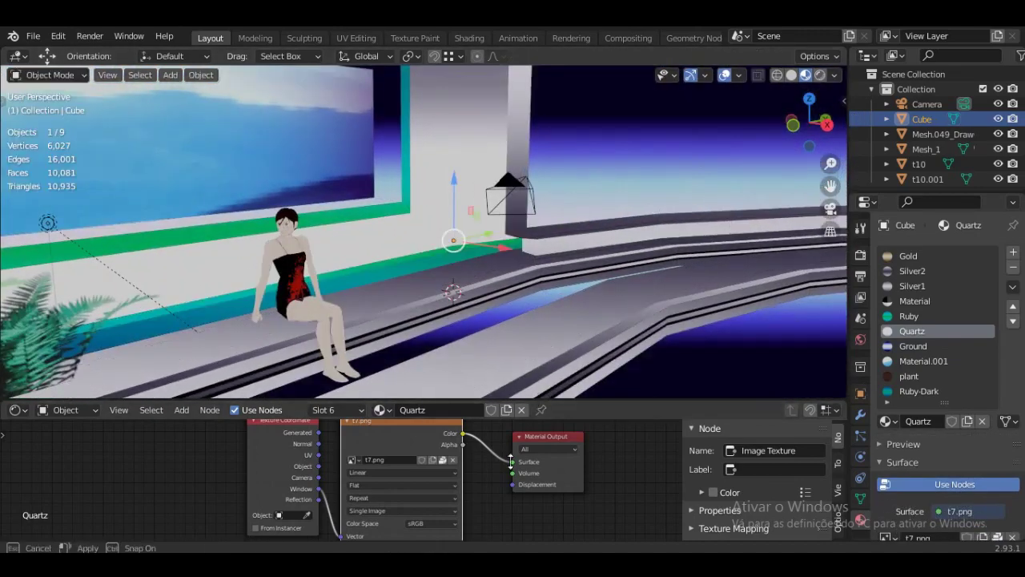
{"action": "left_click_drag", "start_coordinate": [533, 410], "coordinate": [533, 522]}
{"action": "left_click", "coordinate": [820, 75]}
{"action": "mouse_move", "coordinate": [322, 304]}
{"action": "middle_mouse_down"}
{"action": "mouse_move", "coordinate": [551, 214]}
{"action": "mouse_move", "coordinate": [393, 227]}
{"action": "mouse_move", "coordinate": [591, 330]}
{"action": "mouse_move", "coordinate": [42, 138]}
{"action": "mouse_move", "coordinate": [107, 159]}
{"action": "mouse_move", "coordinate": [262, 168]}
{"action": "mouse_move", "coordinate": [437, 157]}
{"action": "mouse_move", "coordinate": [390, 273]}
{"action": "mouse_move", "coordinate": [715, 486]}
{"action": "middle_mouse_up"}
{"action": "left_click_drag", "start_coordinate": [651, 520], "coordinate": [665, 375]}
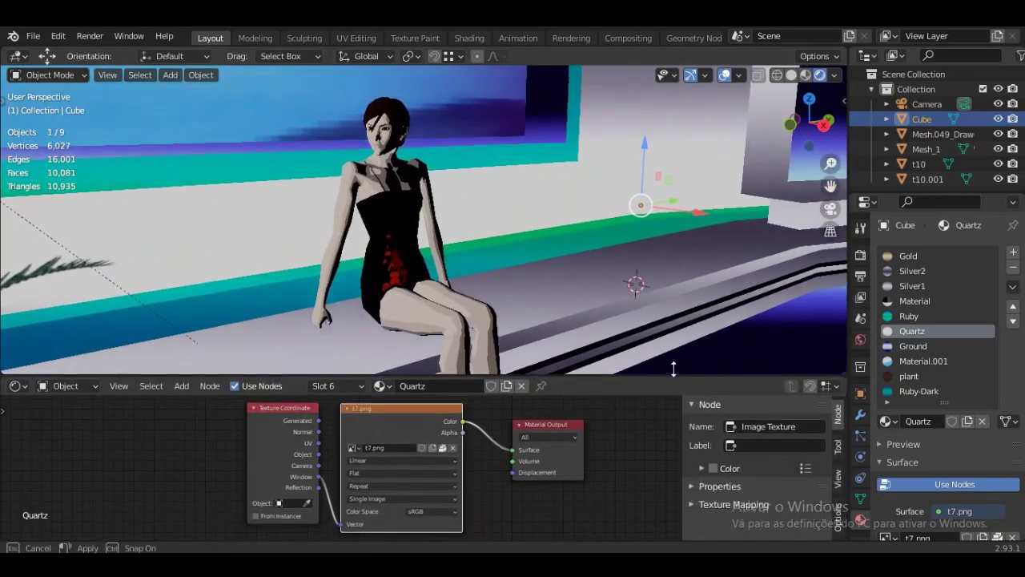
{"action": "middle_click_drag", "start_coordinate": [443, 277], "coordinate": [452, 252]}
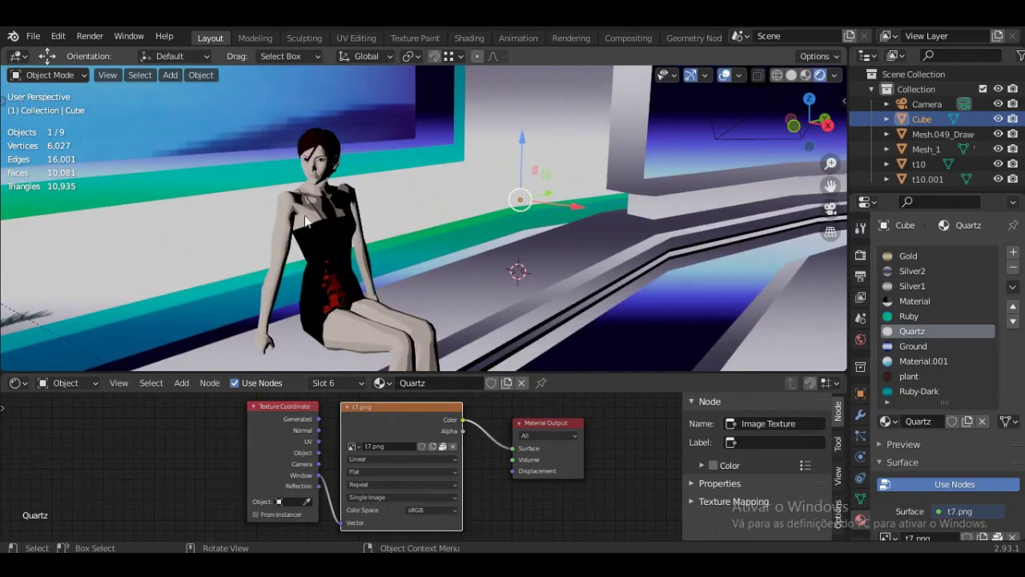
{"action": "middle_click_drag", "start_coordinate": [318, 217], "coordinate": [130, 214], "text": "shift"}
{"action": "middle_click_drag", "start_coordinate": [559, 195], "coordinate": [453, 216]}
Select the seated character Mesh_1 and enlarge the node editor to show its material's full node setup
{"action": "left_click", "coordinate": [489, 311]}
{"action": "middle_click_drag", "start_coordinate": [537, 404], "coordinate": [419, 478]}
{"action": "scroll", "coordinate": [402, 461], "scroll_direction": "down", "scroll_amount": 4}
{"action": "left_click_drag", "start_coordinate": [511, 374], "coordinate": [494, 195]}
{"action": "scroll", "coordinate": [320, 334], "scroll_direction": "up", "scroll_amount": 3}
{"action": "scroll", "coordinate": [335, 319], "scroll_direction": "down", "scroll_amount": 1}
{"action": "mouse_move", "coordinate": [335, 319]}
{"action": "middle_mouse_down"}
{"action": "mouse_move", "coordinate": [309, 356]}
{"action": "mouse_move", "coordinate": [344, 307]}
{"action": "middle_mouse_up"}
{"action": "left_click", "coordinate": [301, 259]}
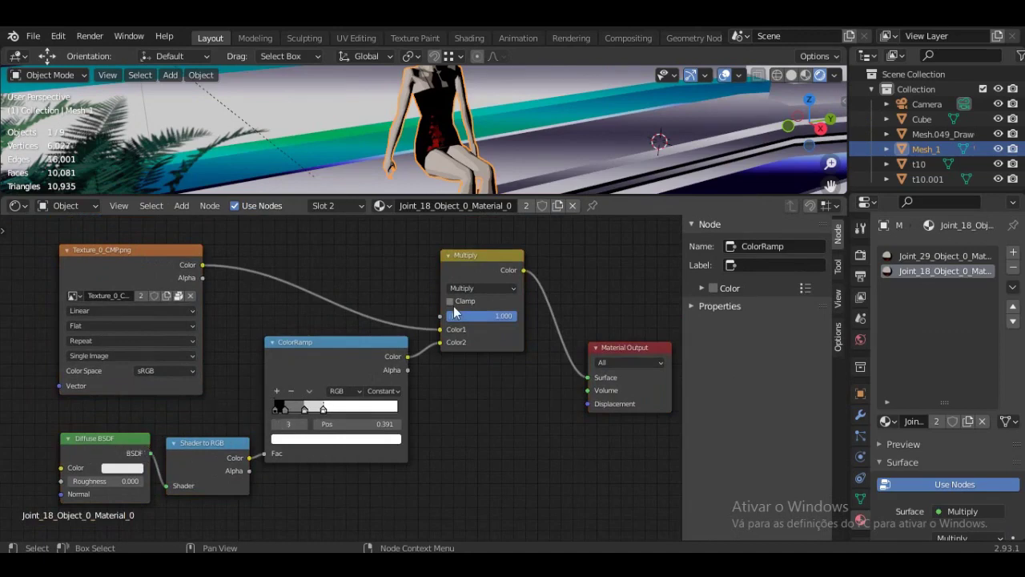
Add an unconnected MixRGB node beside the Multiply node and shift the Material Output node aside
{"action": "middle_click_drag", "start_coordinate": [453, 311], "coordinate": [383, 336]}
{"action": "middle_click_drag", "start_coordinate": [450, 305], "coordinate": [346, 355]}
{"action": "key", "text": "shift+a"}
{"action": "left_click", "coordinate": [432, 278]}
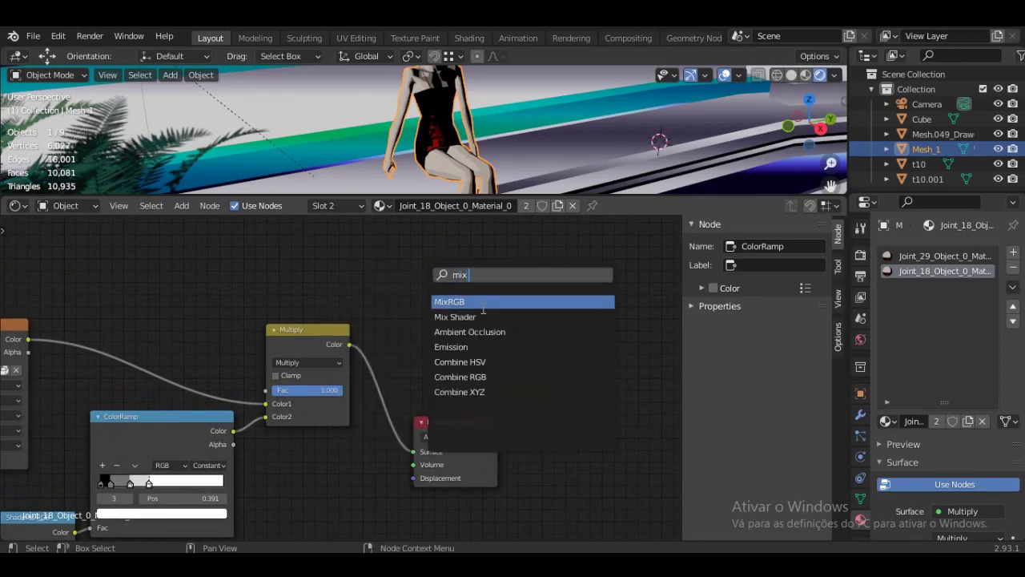
{"action": "left_click", "coordinate": [475, 305]}
{"action": "left_click", "coordinate": [449, 284]}
{"action": "middle_click_drag", "start_coordinate": [398, 334], "coordinate": [488, 289]}
{"action": "middle_click_drag", "start_coordinate": [133, 345], "coordinate": [163, 356]}
{"action": "middle_click_drag", "start_coordinate": [289, 401], "coordinate": [219, 454]}
{"action": "left_click_drag", "start_coordinate": [435, 461], "coordinate": [532, 381]}
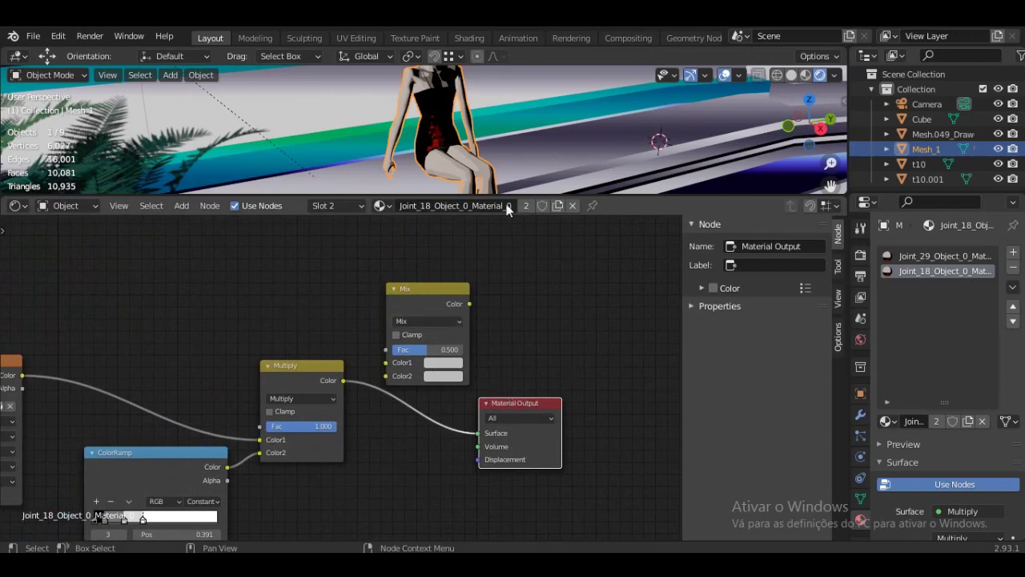
{"action": "left_click_drag", "start_coordinate": [557, 269], "coordinate": [557, 321]}
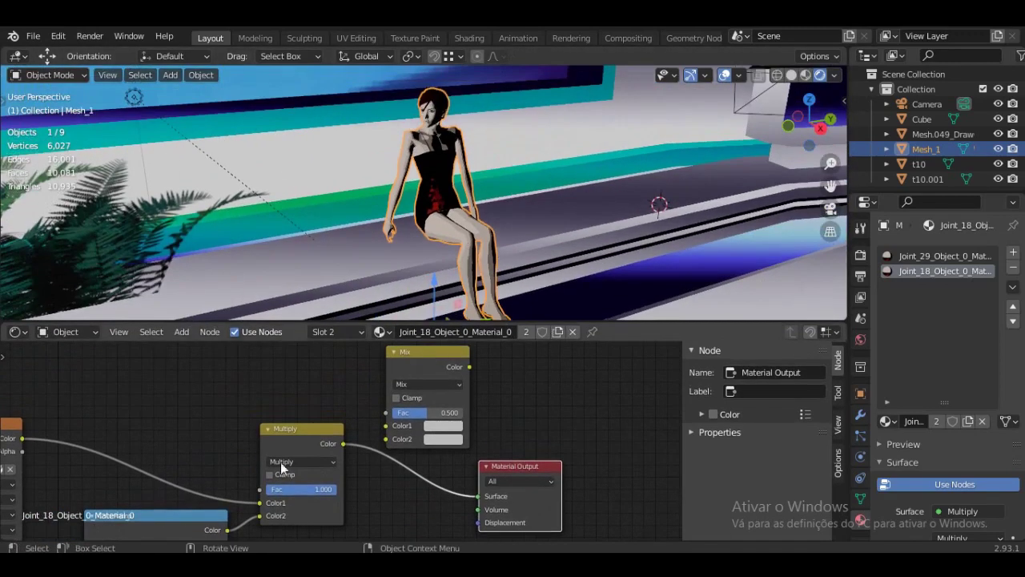
Change the Multiply node's blending mode to Mix and check the character's face up close
{"action": "middle_click_drag", "start_coordinate": [319, 425], "coordinate": [366, 344]}
{"action": "mouse_move", "coordinate": [371, 526]}
{"action": "middle_mouse_down"}
{"action": "mouse_move", "coordinate": [435, 457]}
{"action": "mouse_move", "coordinate": [384, 494]}
{"action": "mouse_move", "coordinate": [369, 531]}
{"action": "middle_mouse_up"}
{"action": "scroll", "coordinate": [465, 234], "scroll_direction": "up", "scroll_amount": 1}
{"action": "scroll", "coordinate": [461, 240], "scroll_direction": "up", "scroll_amount": 3}
{"action": "left_click", "coordinate": [361, 399]}
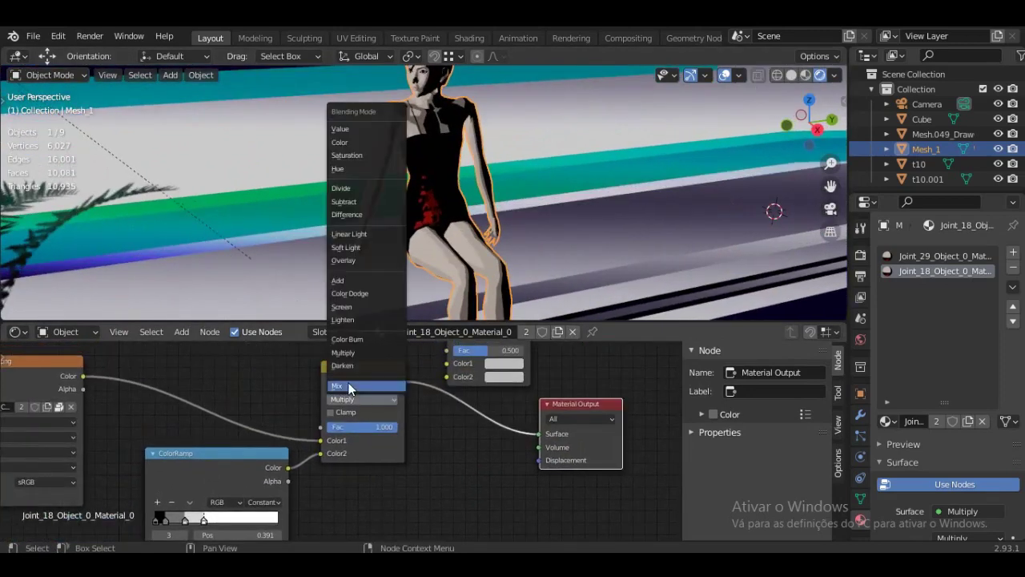
{"action": "left_click", "coordinate": [352, 385]}
{"action": "middle_click_drag", "start_coordinate": [438, 231], "coordinate": [460, 152]}
{"action": "scroll", "coordinate": [460, 152], "scroll_direction": "up", "scroll_amount": 4}
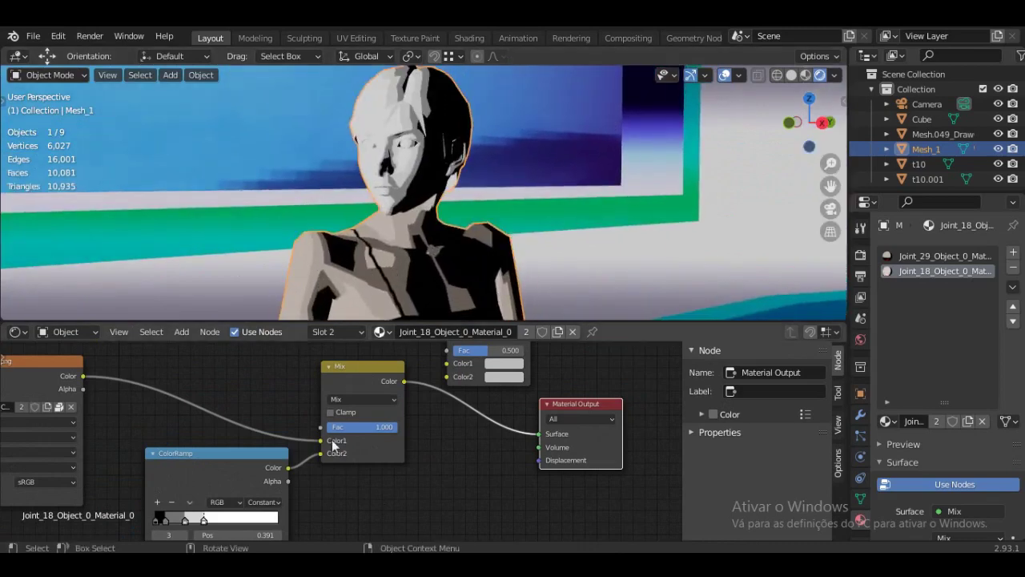
{"action": "scroll", "coordinate": [353, 426], "scroll_direction": "up", "scroll_amount": 3}
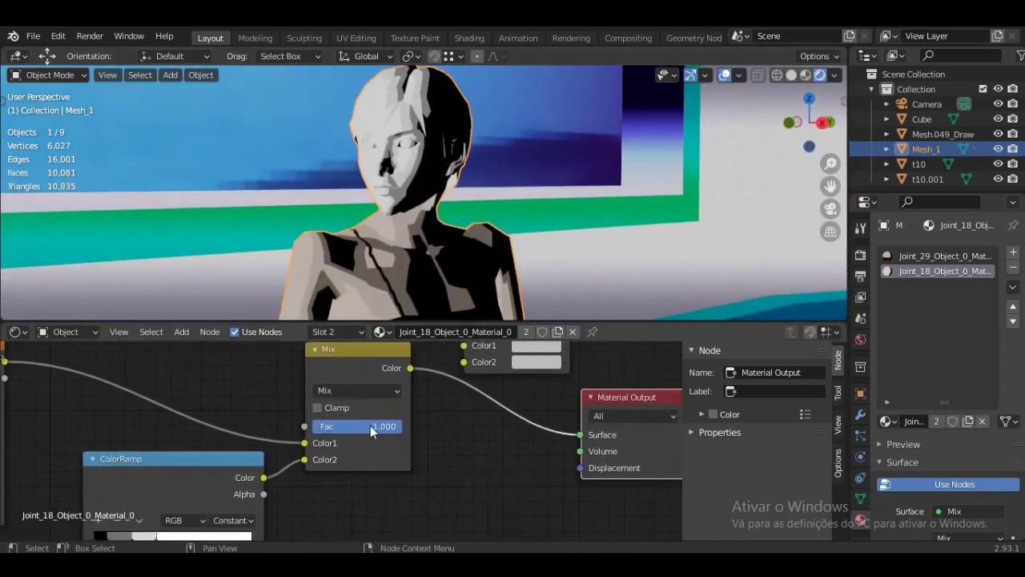
Try the Mix node's factor at 0.000, return it to 1.000 and check the connected ColorRamp node
{"action": "left_click_drag", "start_coordinate": [385, 427], "coordinate": [208, 435]}
{"action": "middle_click_drag", "start_coordinate": [209, 434], "coordinate": [384, 440]}
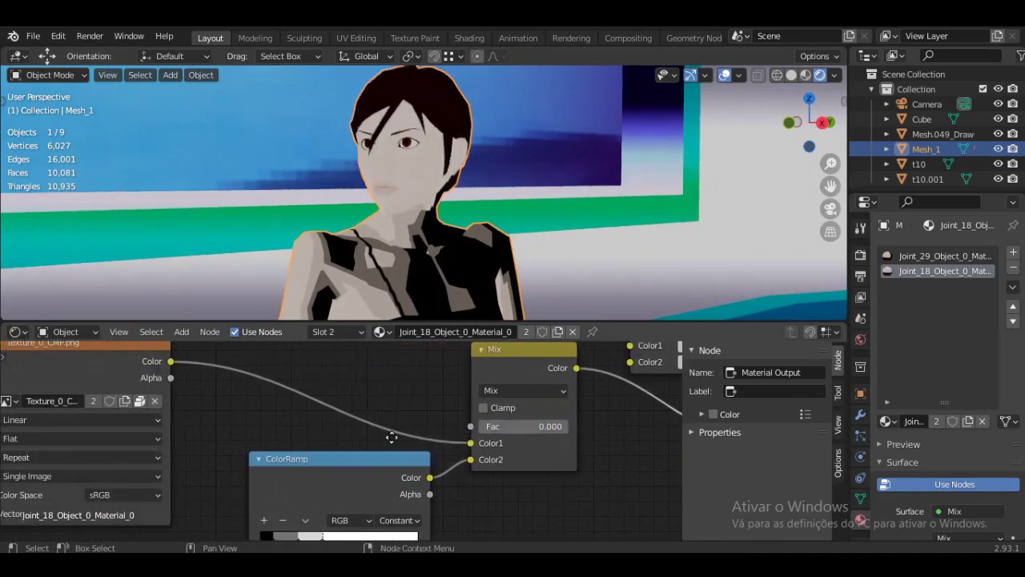
{"action": "middle_click_drag", "start_coordinate": [529, 433], "coordinate": [349, 451]}
{"action": "left_click_drag", "start_coordinate": [298, 438], "coordinate": [387, 442]}
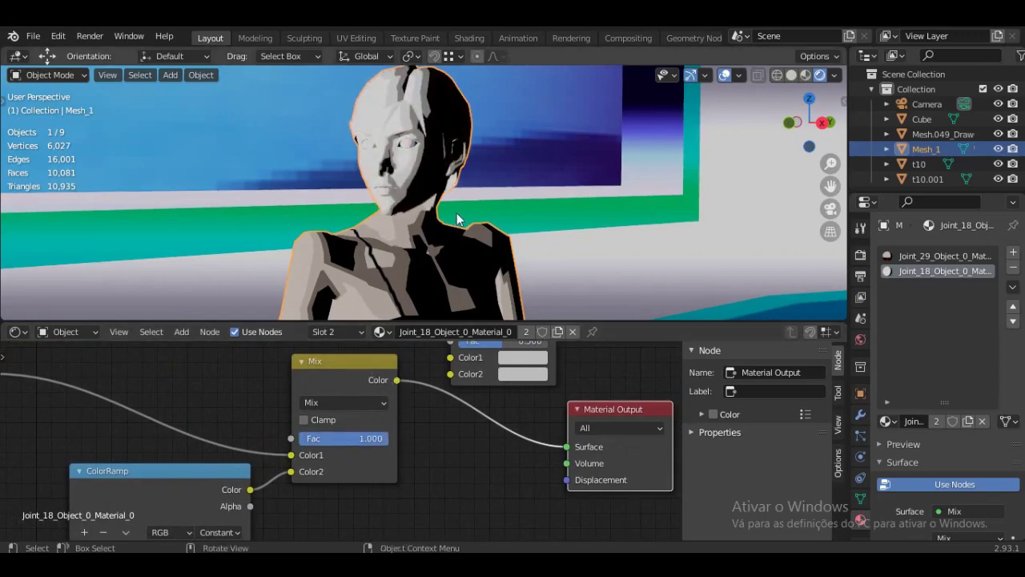
{"action": "middle_click_drag", "start_coordinate": [193, 529], "coordinate": [254, 447]}
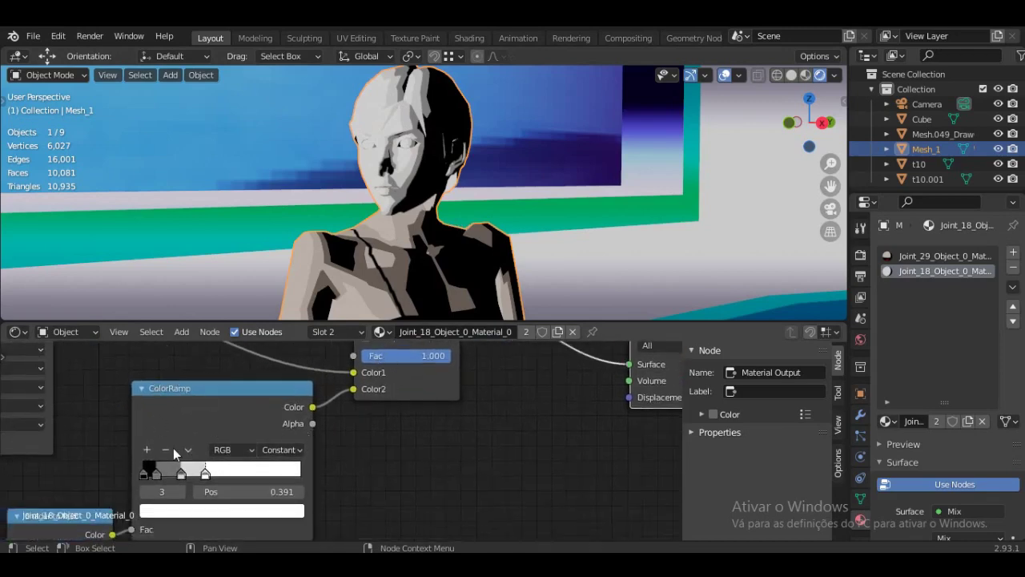
{"action": "middle_click_drag", "start_coordinate": [369, 375], "coordinate": [333, 435]}
Compare the Mix node's factor at 0.000 and 1.000 again, and restore its blending mode to Multiply
{"action": "left_click_drag", "start_coordinate": [387, 417], "coordinate": [234, 417]}
{"action": "middle_click_drag", "start_coordinate": [343, 376], "coordinate": [475, 400]}
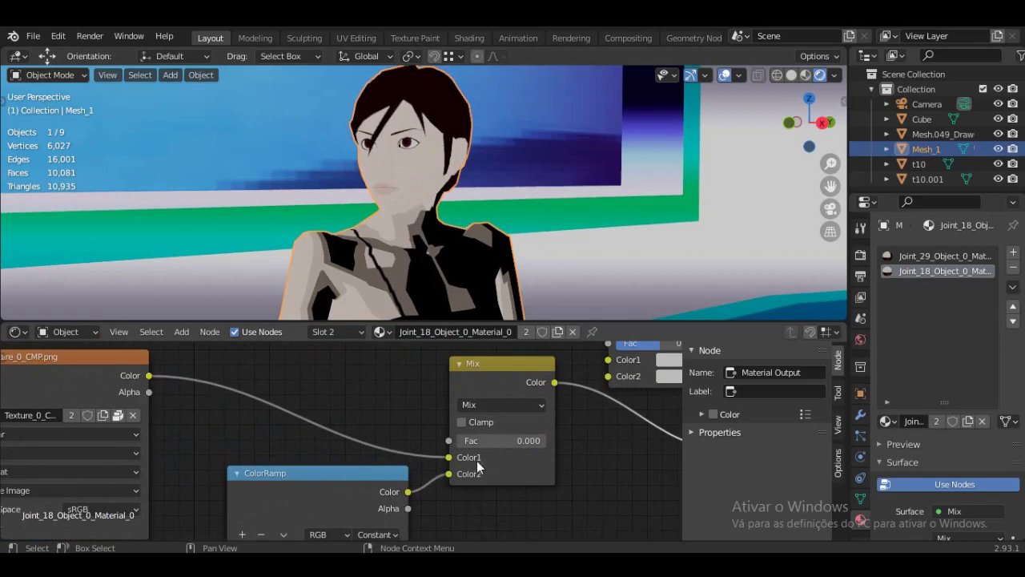
{"action": "middle_click_drag", "start_coordinate": [481, 469], "coordinate": [392, 456]}
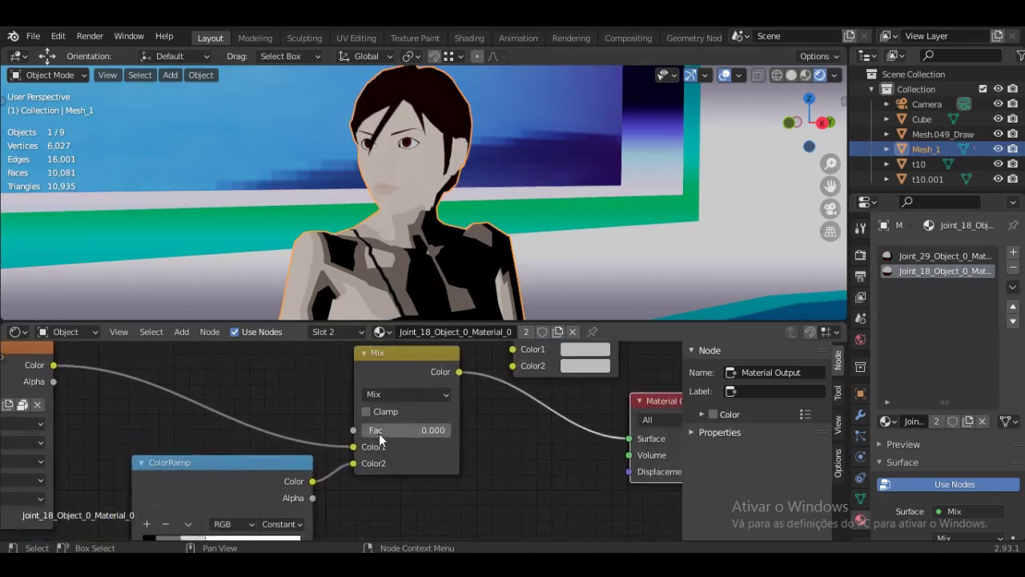
{"action": "left_click_drag", "start_coordinate": [379, 433], "coordinate": [469, 433]}
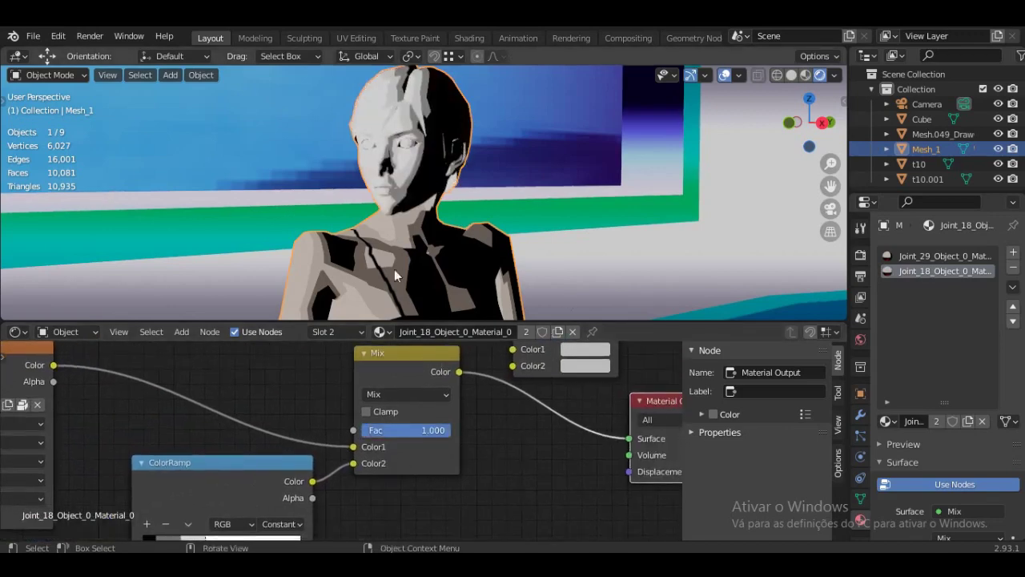
{"action": "left_click", "coordinate": [388, 395]}
{"action": "left_click", "coordinate": [390, 341]}
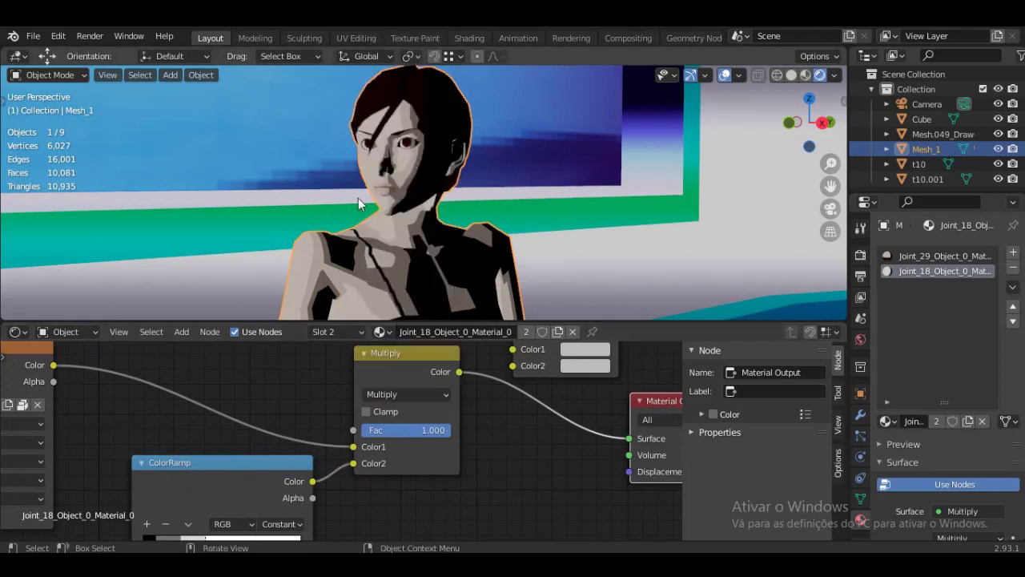
Switch to Paint.NET, open the layered teal-green gradient image and make its Camada 2 layer visible
{"action": "left_click", "coordinate": [315, 564]}
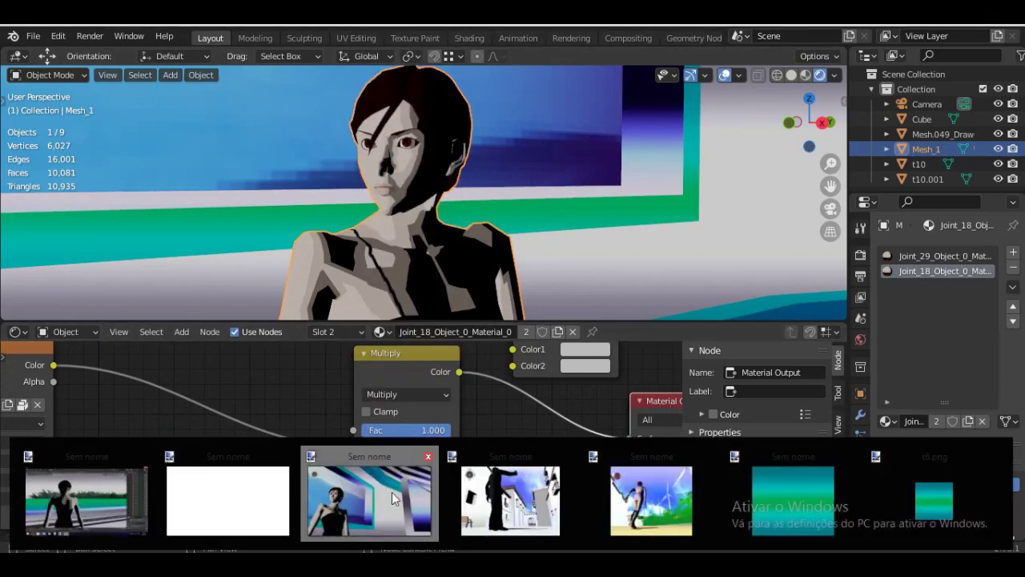
{"action": "left_click", "coordinate": [396, 496]}
{"action": "left_click", "coordinate": [514, 48]}
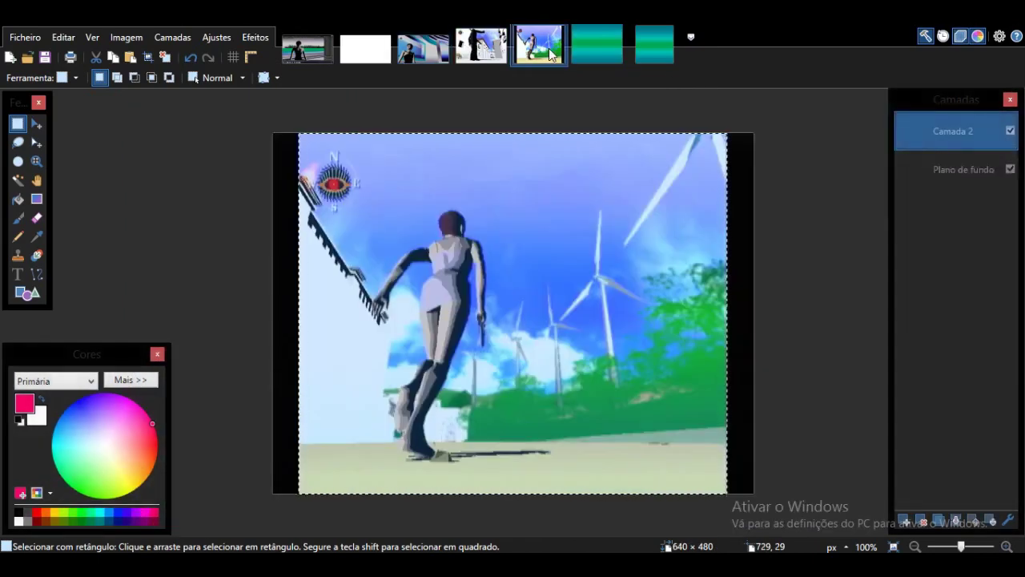
{"action": "left_click", "coordinate": [623, 45]}
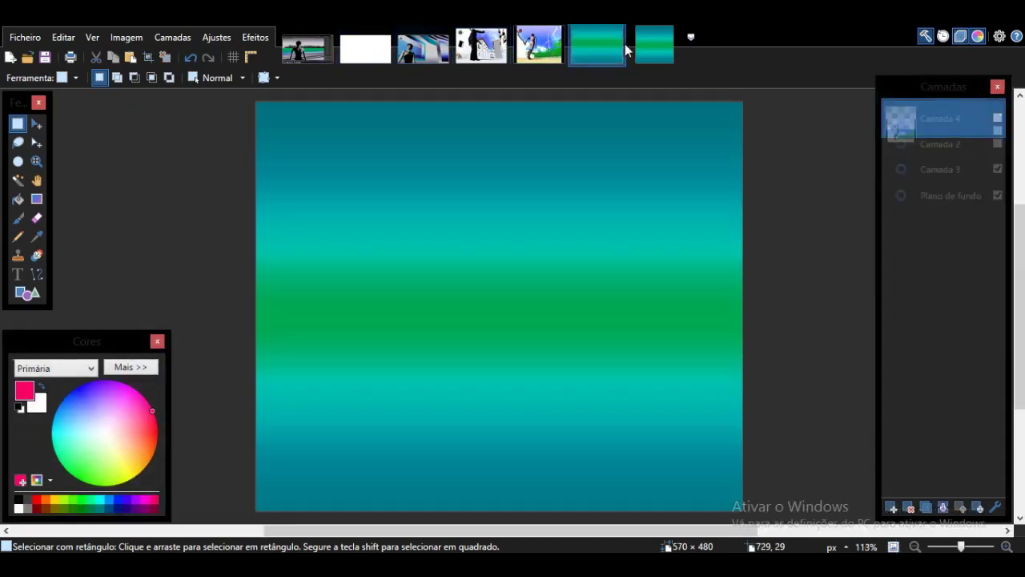
{"action": "left_click", "coordinate": [997, 157]}
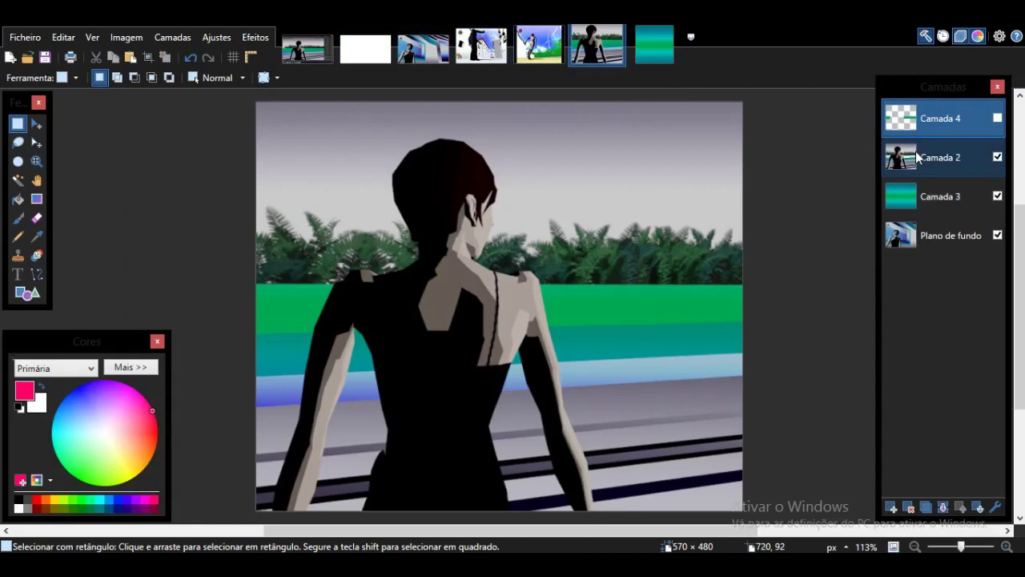
Set the Camada 2 layer's blend mode to Multiplicação in its layer properties
{"action": "left_click", "coordinate": [934, 162]}
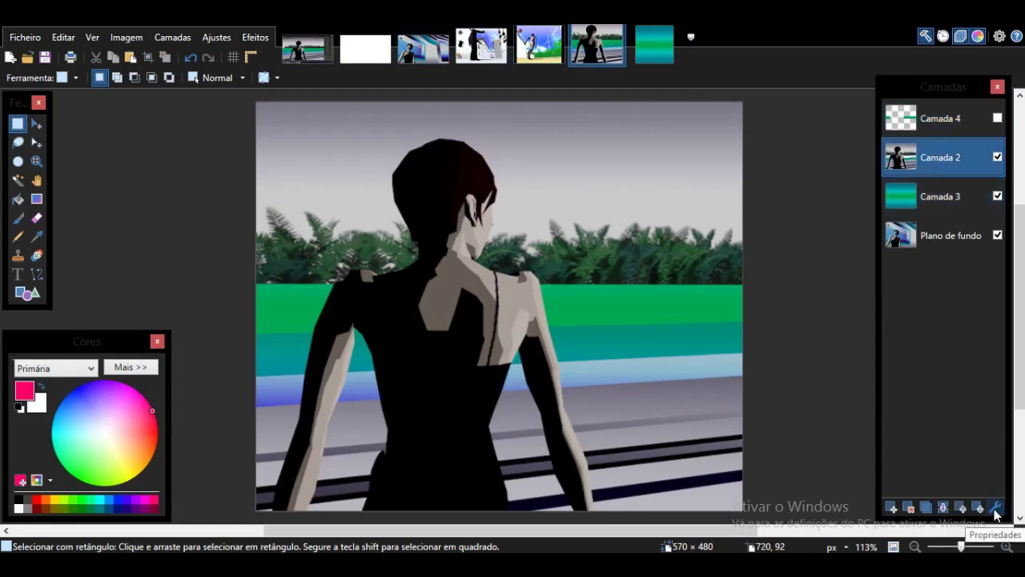
{"action": "left_click", "coordinate": [462, 293]}
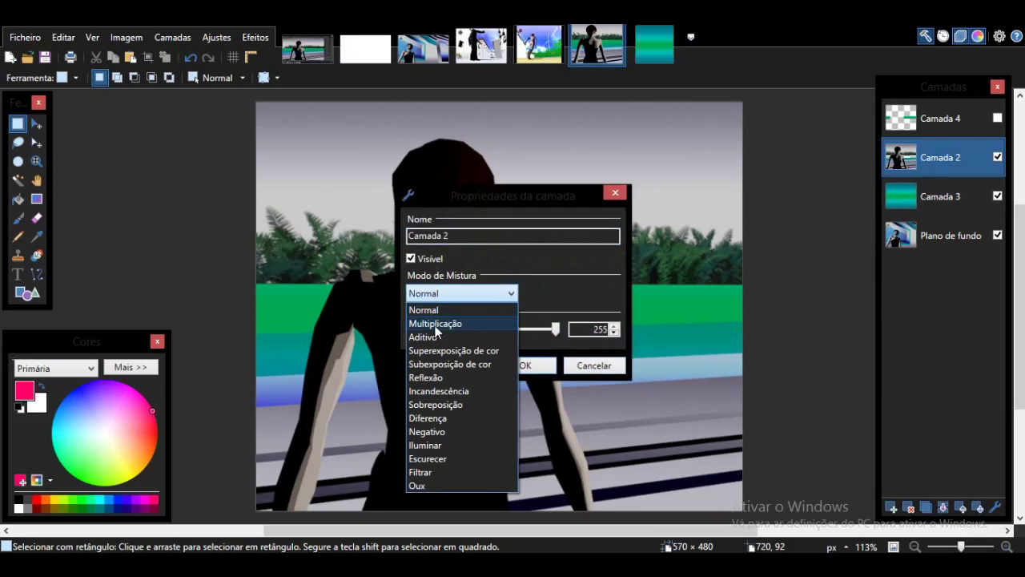
{"action": "left_click", "coordinate": [452, 325]}
{"action": "left_click_drag", "start_coordinate": [542, 201], "coordinate": [765, 56]}
{"action": "key", "text": "Return"}
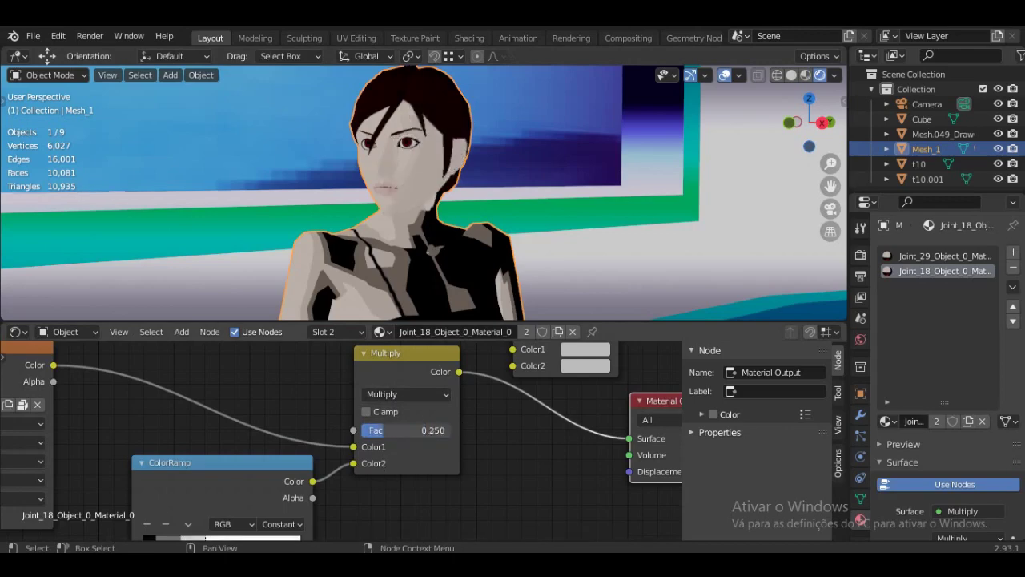
Back in Blender, set the Multiply node's factor to 1.000, and swap its Color1 and Color2 links before restoring them
{"action": "mouse_move", "coordinate": [436, 429]}
{"action": "left_mouse_down"}
{"action": "mouse_move", "coordinate": [365, 430]}
{"action": "mouse_move", "coordinate": [448, 433]}
{"action": "left_mouse_up"}
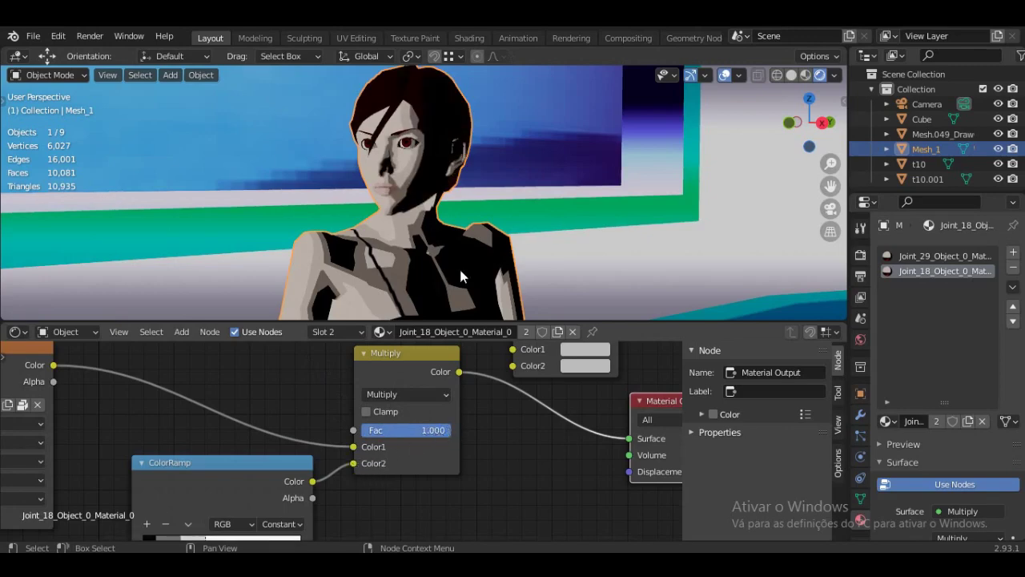
{"action": "left_click_drag", "start_coordinate": [355, 465], "coordinate": [355, 450]}
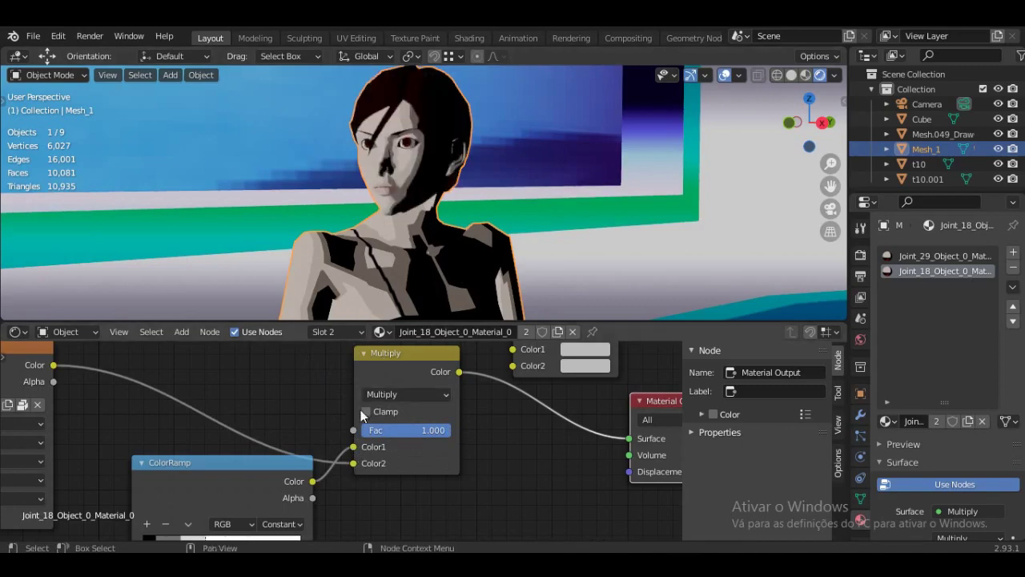
{"action": "left_click_drag", "start_coordinate": [357, 449], "coordinate": [354, 465]}
Inspect the shading nodes that feed the ColorRamp and list the ramp's interpolation options
{"action": "middle_click_drag", "start_coordinate": [280, 437], "coordinate": [409, 316]}
{"action": "middle_click_drag", "start_coordinate": [307, 462], "coordinate": [282, 531]}
{"action": "middle_click_drag", "start_coordinate": [511, 276], "coordinate": [528, 278]}
{"action": "middle_click_drag", "start_coordinate": [405, 438], "coordinate": [385, 402]}
{"action": "left_click", "coordinate": [358, 410]}
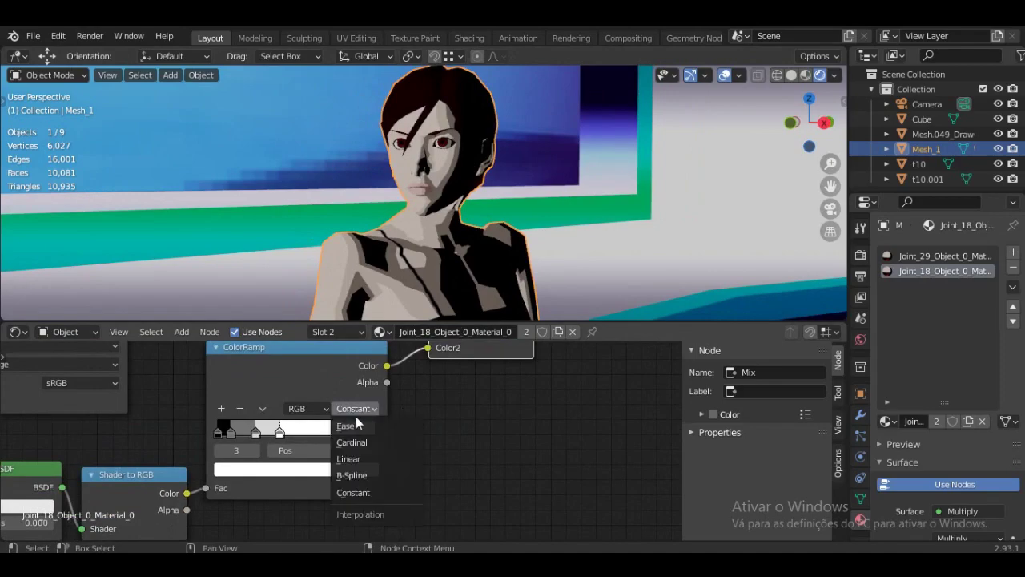
Select the point light above the ferns, enable its shadow and check the effect on the seated character
{"action": "middle_click_drag", "start_coordinate": [378, 153], "coordinate": [292, 144]}
{"action": "scroll", "coordinate": [342, 154], "scroll_direction": "down", "scroll_amount": 1}
{"action": "left_click", "coordinate": [246, 111]}
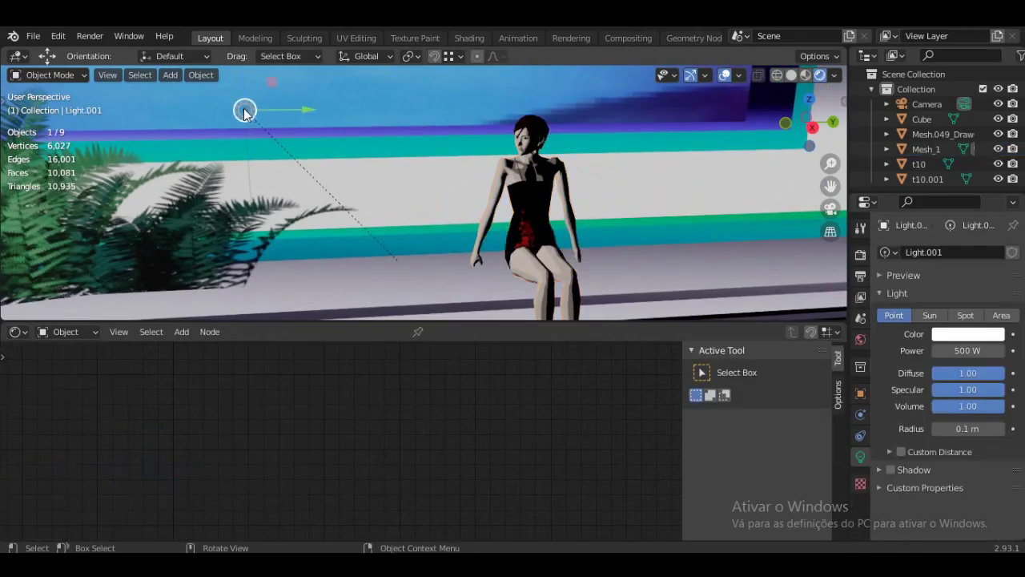
{"action": "left_click", "coordinate": [892, 470]}
{"action": "middle_click_drag", "start_coordinate": [596, 170], "coordinate": [521, 231], "text": "shift"}
{"action": "scroll", "coordinate": [575, 148], "scroll_direction": "up", "scroll_amount": 3}
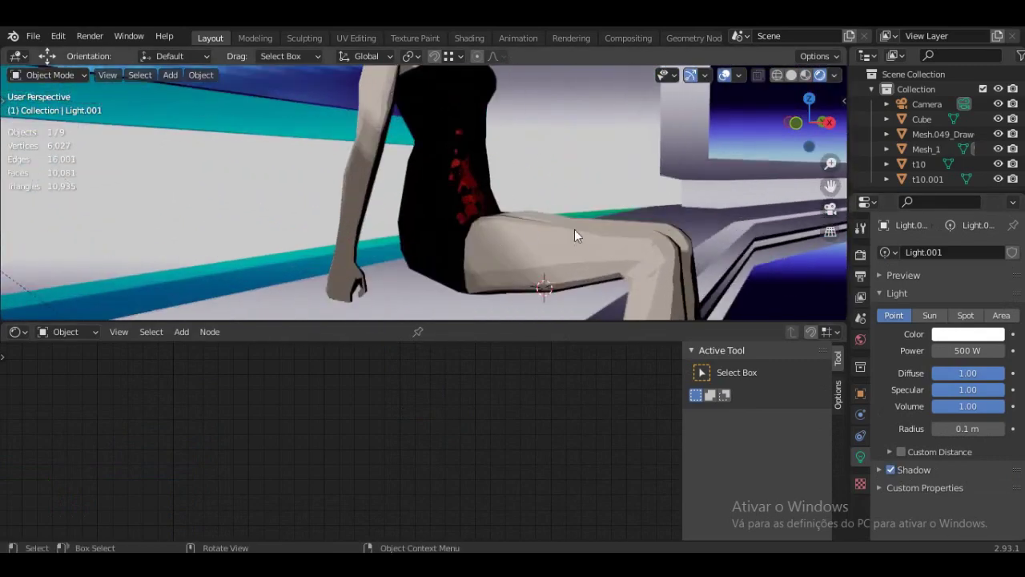
Expand the point light's shadow settings, keeping its shadow enabled
{"action": "middle_click_drag", "start_coordinate": [520, 253], "coordinate": [516, 231]}
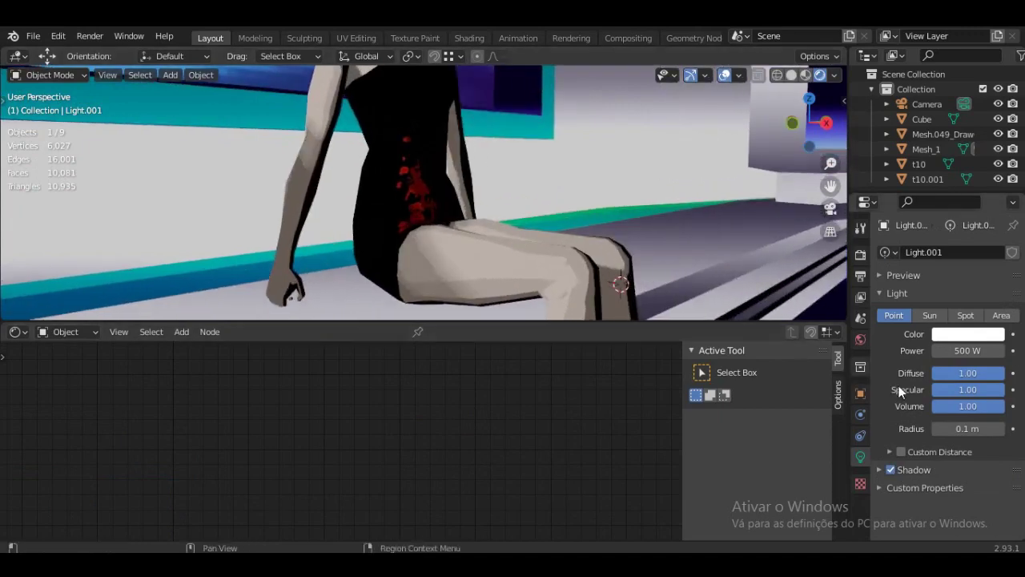
{"action": "left_click", "coordinate": [903, 472]}
{"action": "left_click", "coordinate": [891, 470]}
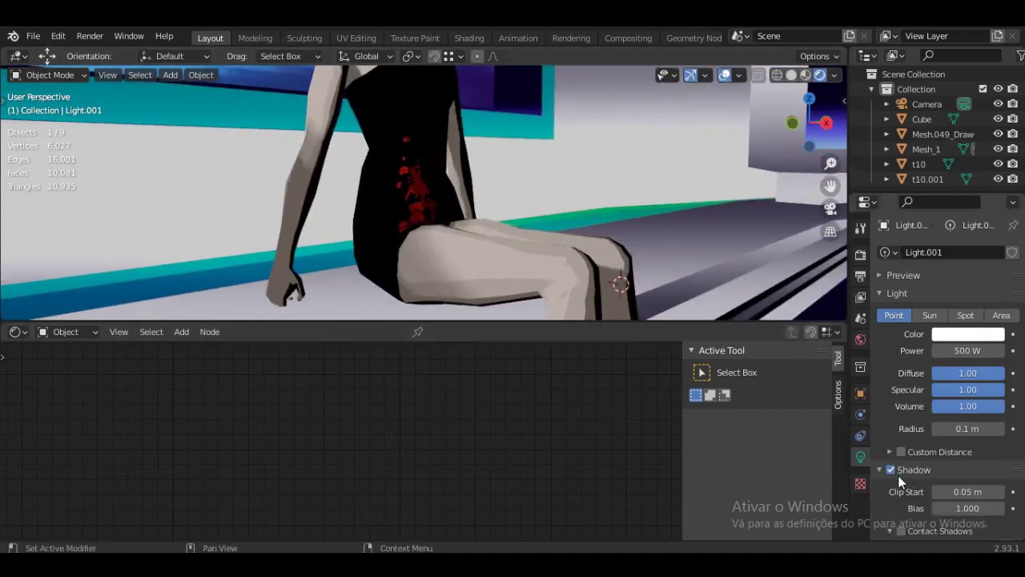
Select the Cube object's Joint_18_Object_0_Material_0 material and move its ColorRamp's white stop to position 0.623
{"action": "middle_click_drag", "start_coordinate": [427, 167], "coordinate": [483, 193]}
{"action": "scroll", "coordinate": [484, 136], "scroll_direction": "down", "scroll_amount": 3}
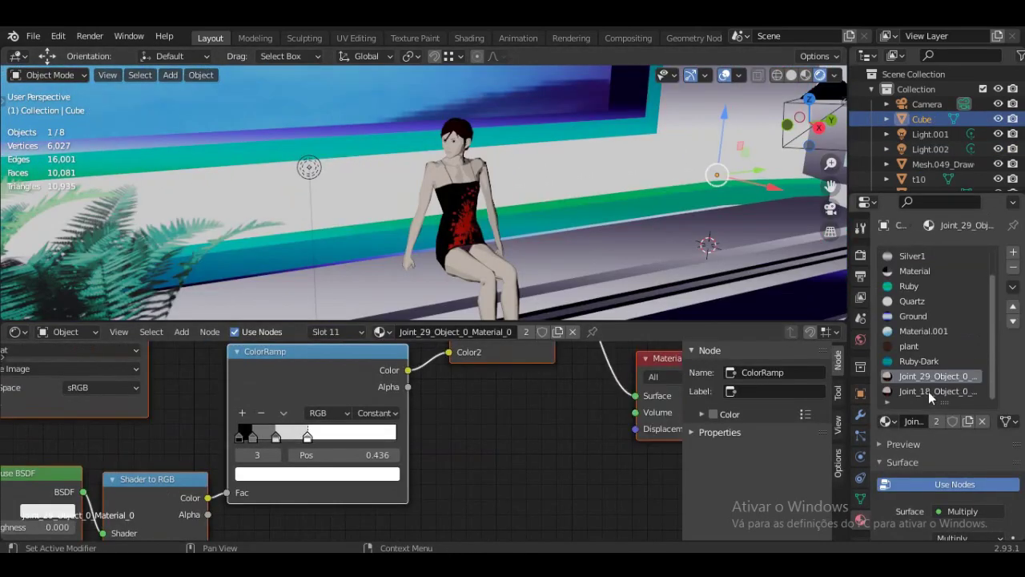
{"action": "left_click", "coordinate": [930, 397]}
{"action": "scroll", "coordinate": [510, 252], "scroll_direction": "up", "scroll_amount": 4}
{"action": "middle_click_drag", "start_coordinate": [364, 137], "coordinate": [369, 364], "text": "shift"}
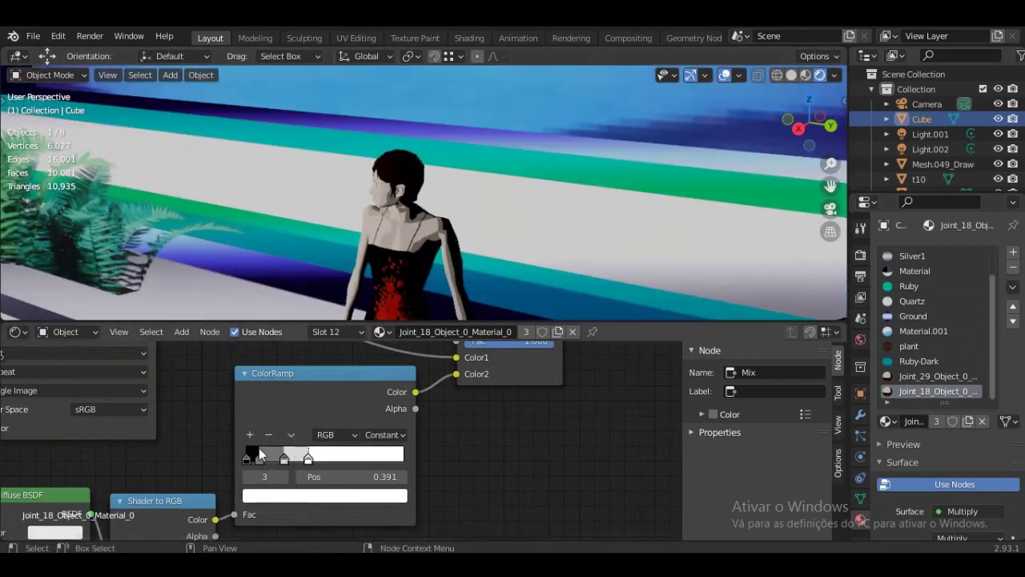
{"action": "middle_click_drag", "start_coordinate": [358, 275], "coordinate": [353, 192]}
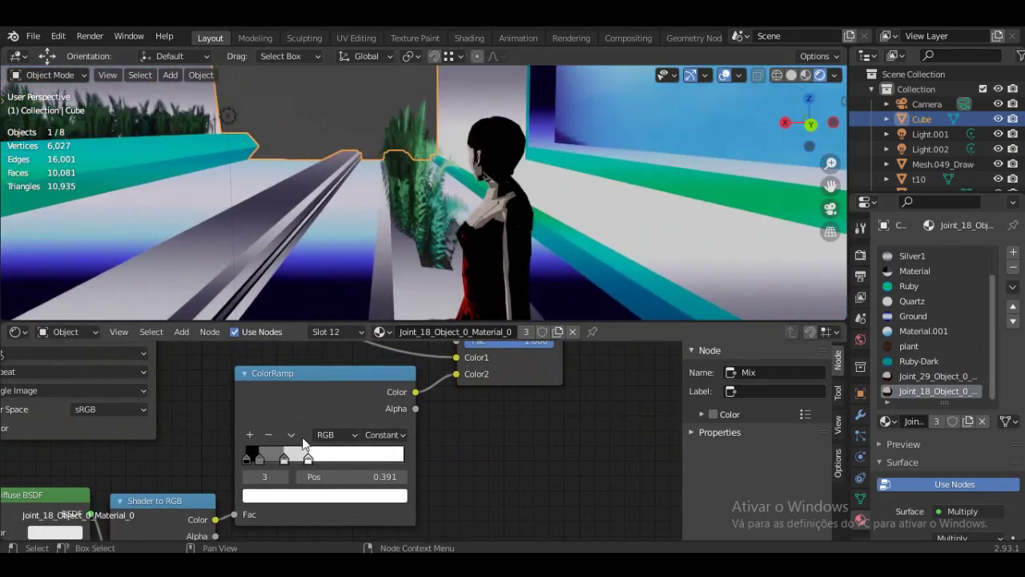
{"action": "middle_click_drag", "start_coordinate": [377, 240], "coordinate": [376, 209]}
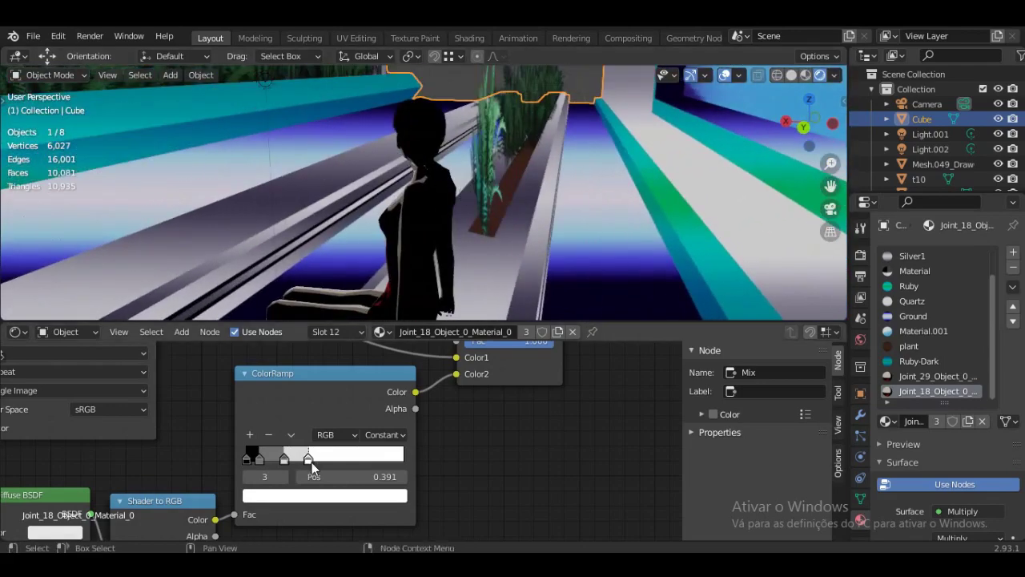
{"action": "middle_click_drag", "start_coordinate": [367, 269], "coordinate": [404, 264]}
{"action": "left_click_drag", "start_coordinate": [353, 460], "coordinate": [388, 459]}
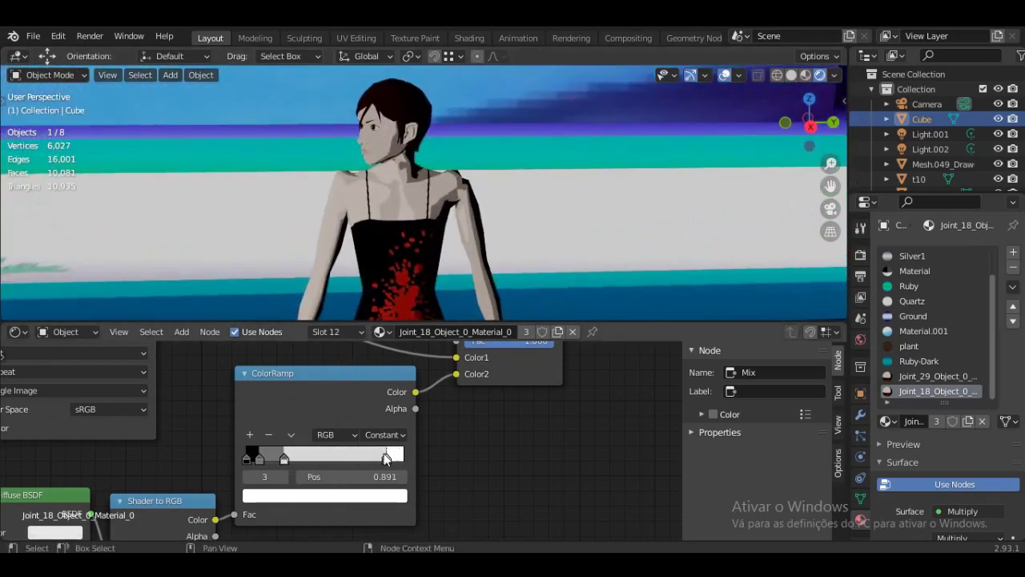
{"action": "middle_click_drag", "start_coordinate": [425, 297], "coordinate": [296, 421]}
{"action": "left_click_drag", "start_coordinate": [380, 455], "coordinate": [302, 458]}
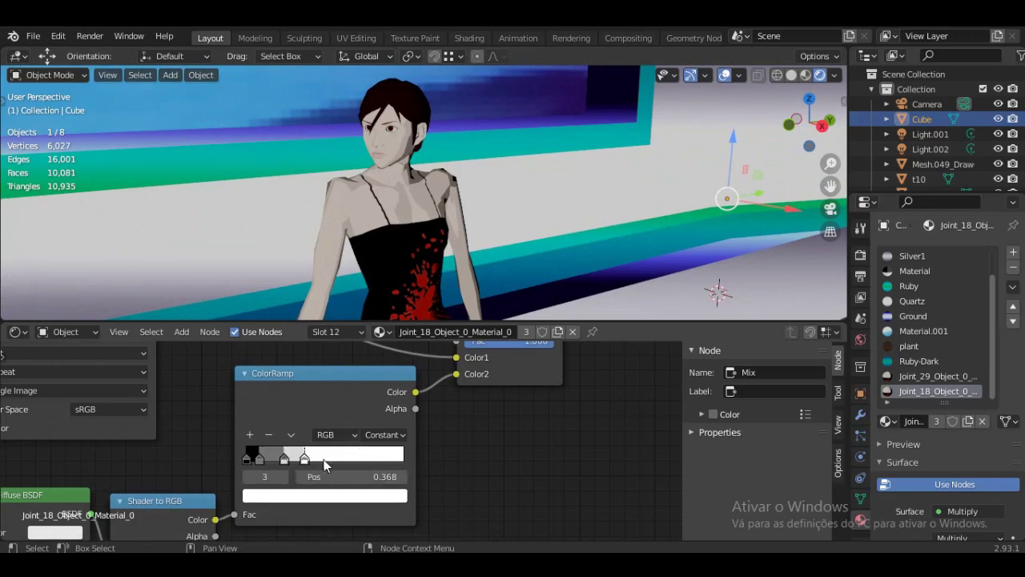
{"action": "mouse_move", "coordinate": [331, 457]}
{"action": "left_mouse_down"}
{"action": "mouse_move", "coordinate": [389, 456]}
{"action": "mouse_move", "coordinate": [344, 463]}
{"action": "left_mouse_up"}
Move the ramp's light grey stop just before the white one and the dark grey stop to 0.364, checking the shading around the character
{"action": "middle_click_drag", "start_coordinate": [394, 146], "coordinate": [158, 109]}
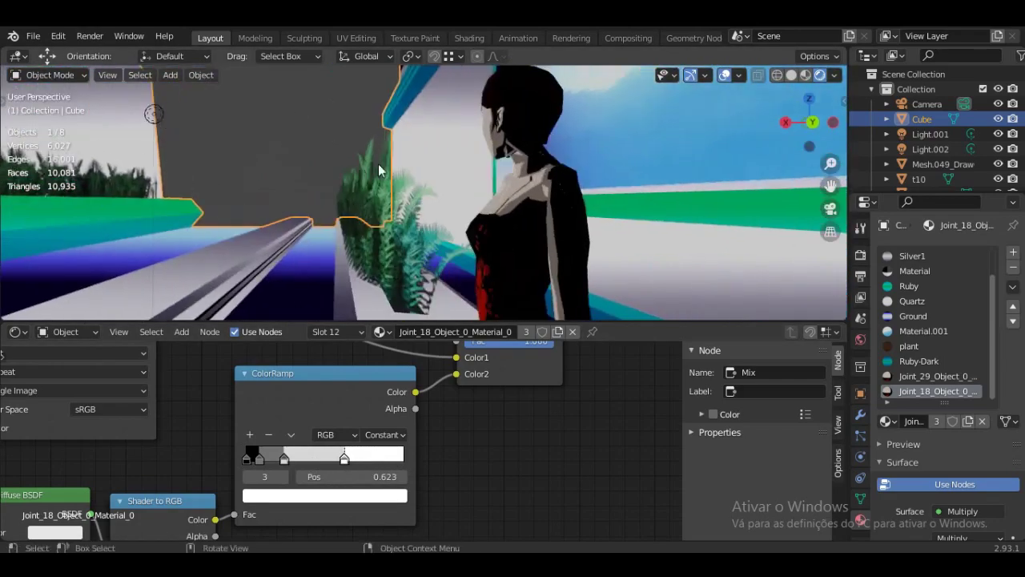
{"action": "middle_click_drag", "start_coordinate": [378, 170], "coordinate": [550, 193]}
{"action": "scroll", "coordinate": [557, 181], "scroll_direction": "up", "scroll_amount": 2}
{"action": "middle_click_drag", "start_coordinate": [480, 161], "coordinate": [360, 239], "text": "shift"}
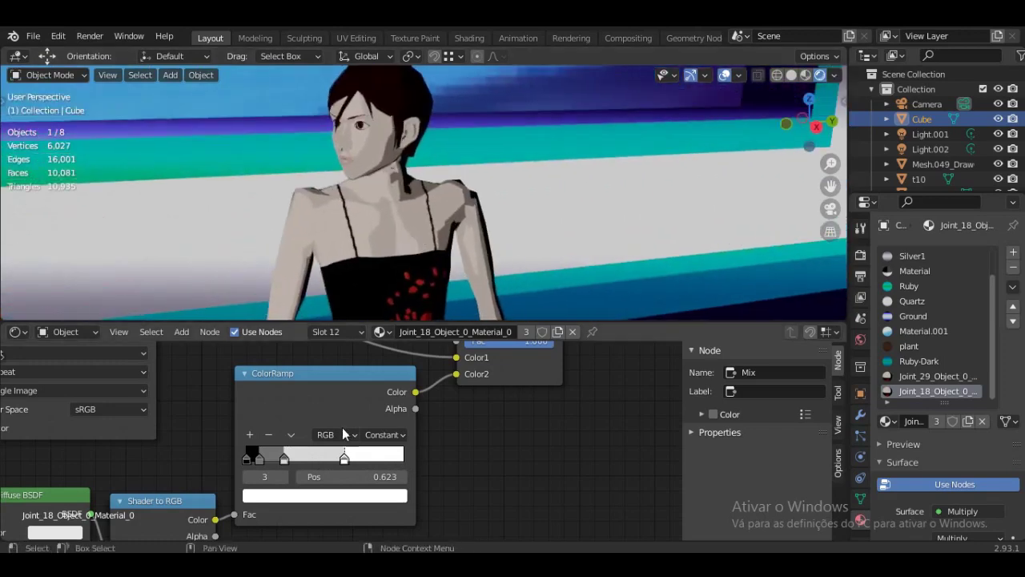
{"action": "left_click_drag", "start_coordinate": [284, 461], "coordinate": [337, 464]}
{"action": "left_click_drag", "start_coordinate": [260, 457], "coordinate": [309, 457]}
{"action": "middle_click_drag", "start_coordinate": [408, 203], "coordinate": [265, 192]}
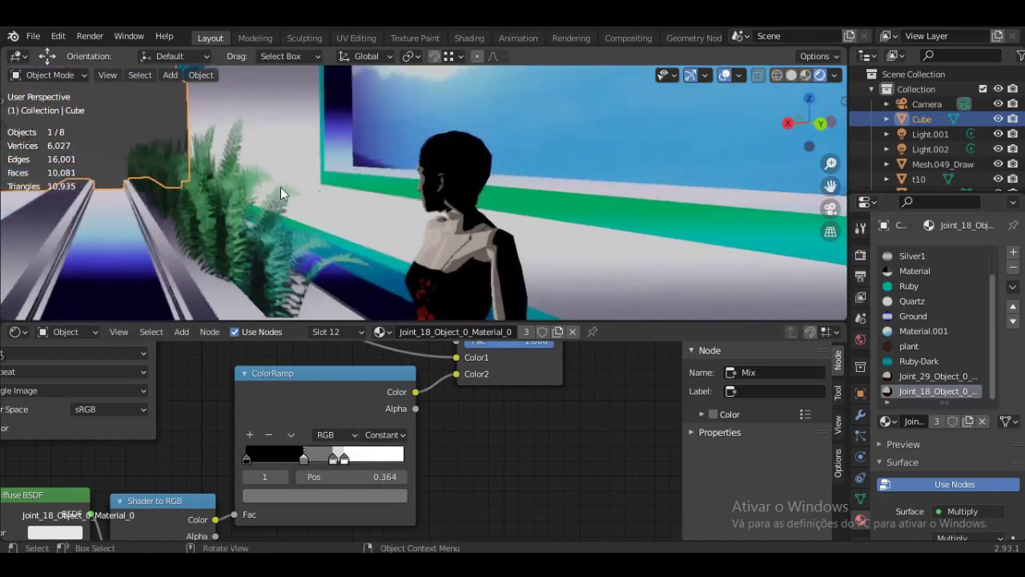
{"action": "middle_click_drag", "start_coordinate": [425, 210], "coordinate": [661, 210]}
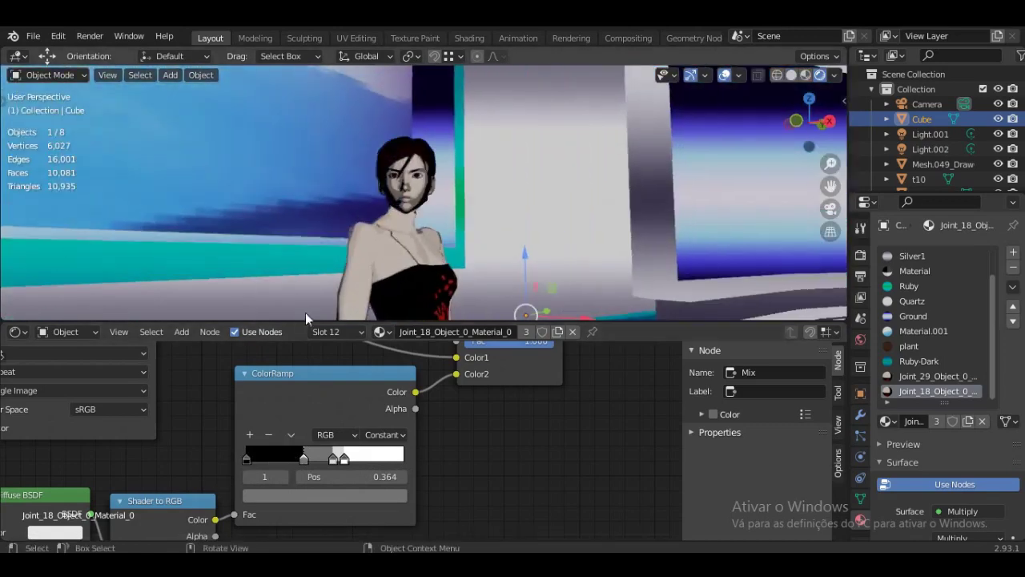
In the Joint_29_Object_0_Material_0 ramp, set the white stop to 0.705, the light grey to 0.466 and the dark grey to about 0.2
{"action": "left_click", "coordinate": [936, 375]}
{"action": "middle_click_drag", "start_coordinate": [319, 457], "coordinate": [260, 457]}
{"action": "left_click_drag", "start_coordinate": [254, 460], "coordinate": [298, 461]}
{"action": "left_click_drag", "start_coordinate": [223, 459], "coordinate": [244, 463]}
{"action": "mouse_move", "coordinate": [384, 240]}
{"action": "middle_mouse_down"}
{"action": "mouse_move", "coordinate": [273, 232]}
{"action": "mouse_move", "coordinate": [410, 256]}
{"action": "mouse_move", "coordinate": [389, 252]}
{"action": "middle_mouse_up"}
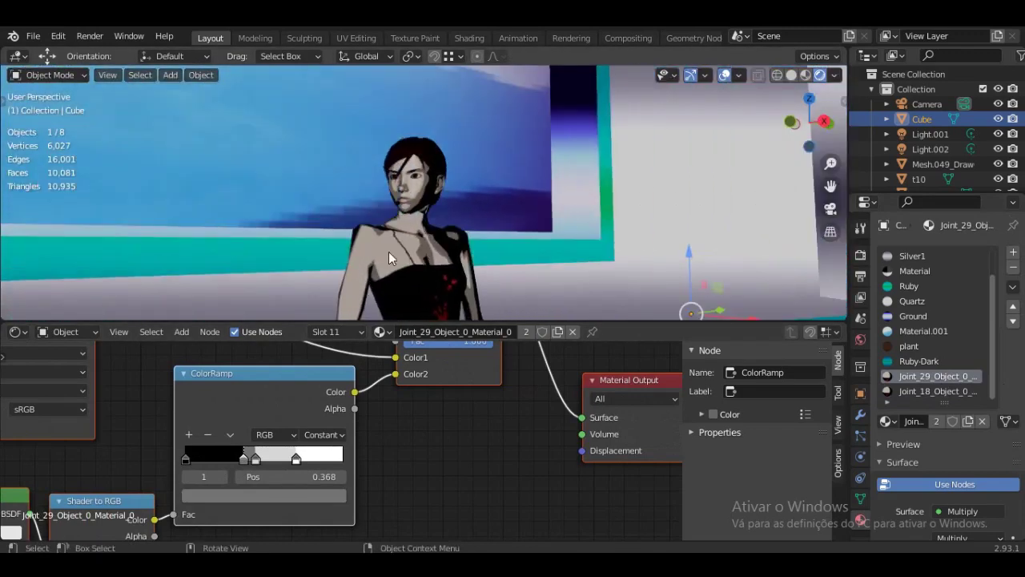
{"action": "mouse_move", "coordinate": [255, 459]}
{"action": "left_mouse_down"}
{"action": "mouse_move", "coordinate": [272, 460]}
{"action": "mouse_move", "coordinate": [209, 456]}
{"action": "mouse_move", "coordinate": [272, 456]}
{"action": "mouse_move", "coordinate": [257, 461]}
{"action": "left_mouse_up"}
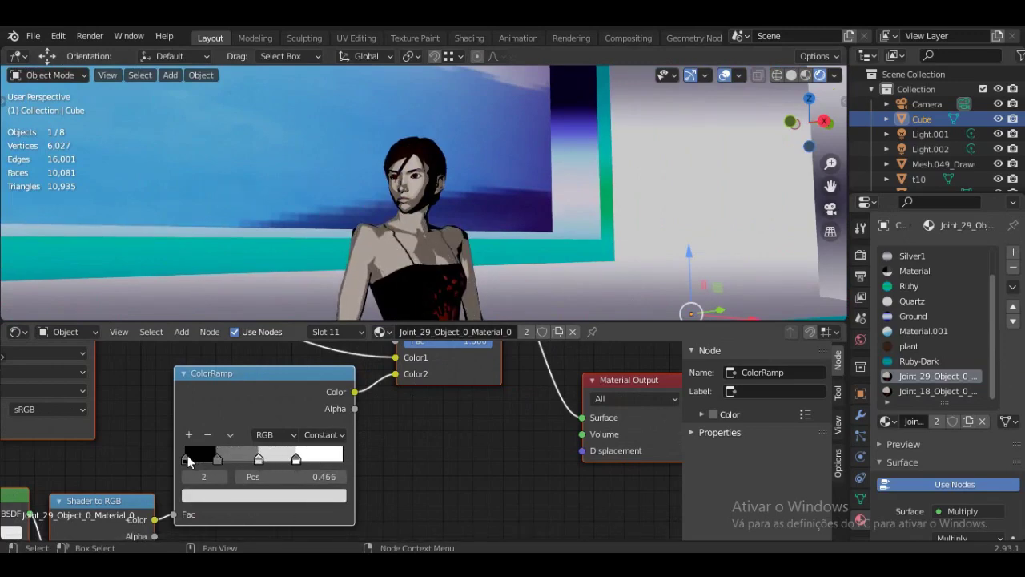
Change the colour of the black first stop in the Joint_29 ramp to a very dark navy blue
{"action": "left_click", "coordinate": [187, 455]}
{"action": "left_click", "coordinate": [251, 497]}
{"action": "left_click", "coordinate": [312, 373]}
{"action": "left_click_drag", "start_coordinate": [312, 373], "coordinate": [311, 374]}
{"action": "left_click_drag", "start_coordinate": [285, 330], "coordinate": [298, 328]}
Examine the tinted body shadows from several angles and list the blend modes available in the Multiply node
{"action": "middle_click_drag", "start_coordinate": [521, 226], "coordinate": [371, 185]}
{"action": "middle_click_drag", "start_coordinate": [441, 176], "coordinate": [423, 161]}
{"action": "middle_click_drag", "start_coordinate": [435, 113], "coordinate": [505, 317]}
{"action": "middle_click_drag", "start_coordinate": [465, 423], "coordinate": [441, 486]}
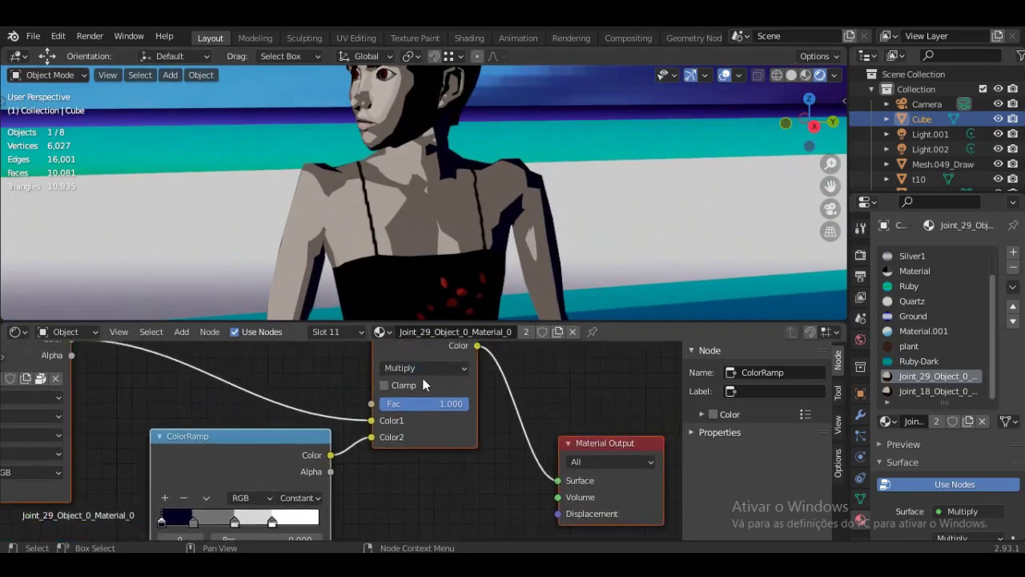
{"action": "middle_click_drag", "start_coordinate": [496, 198], "coordinate": [467, 339]}
{"action": "middle_click_drag", "start_coordinate": [350, 416], "coordinate": [349, 391]}
{"action": "middle_click_drag", "start_coordinate": [494, 238], "coordinate": [539, 283]}
{"action": "middle_click_drag", "start_coordinate": [431, 346], "coordinate": [423, 401]}
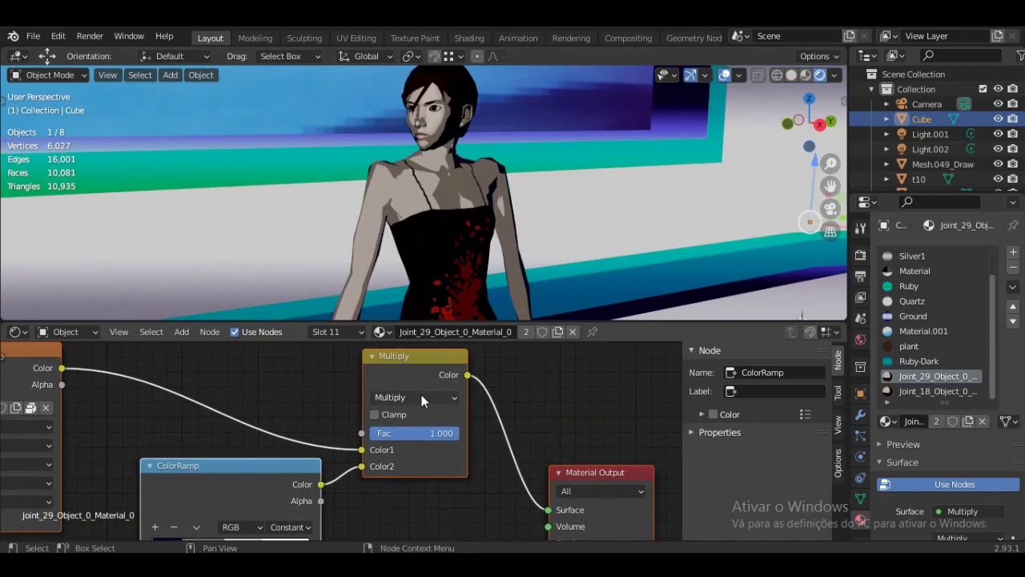
{"action": "left_click", "coordinate": [419, 396]}
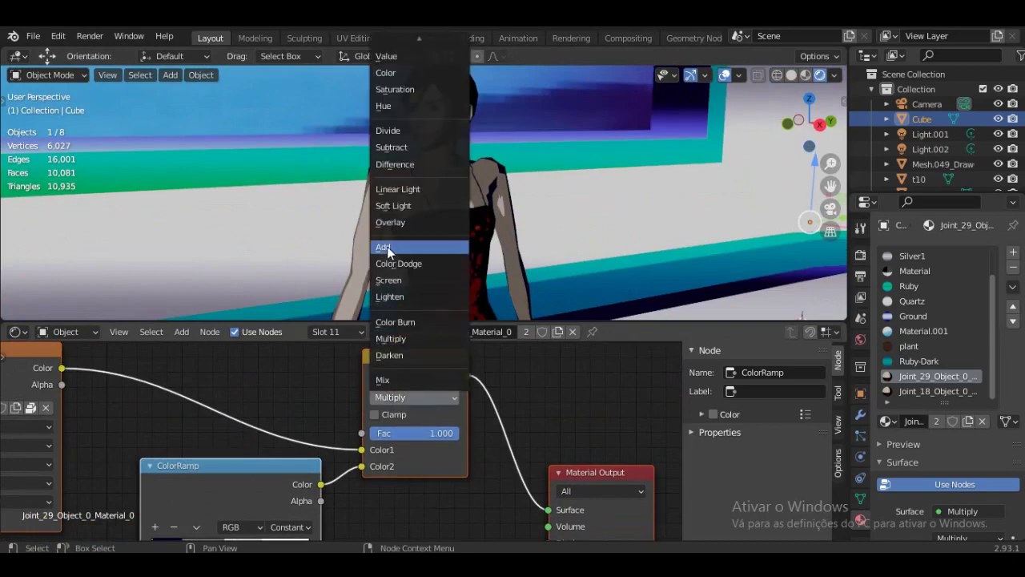
Recolour the dark grey stop of the Joint_29 ColorRamp to a dark red
{"action": "middle_click_drag", "start_coordinate": [329, 390], "coordinate": [355, 301]}
{"action": "left_click", "coordinate": [207, 463]}
{"action": "left_click", "coordinate": [241, 500]}
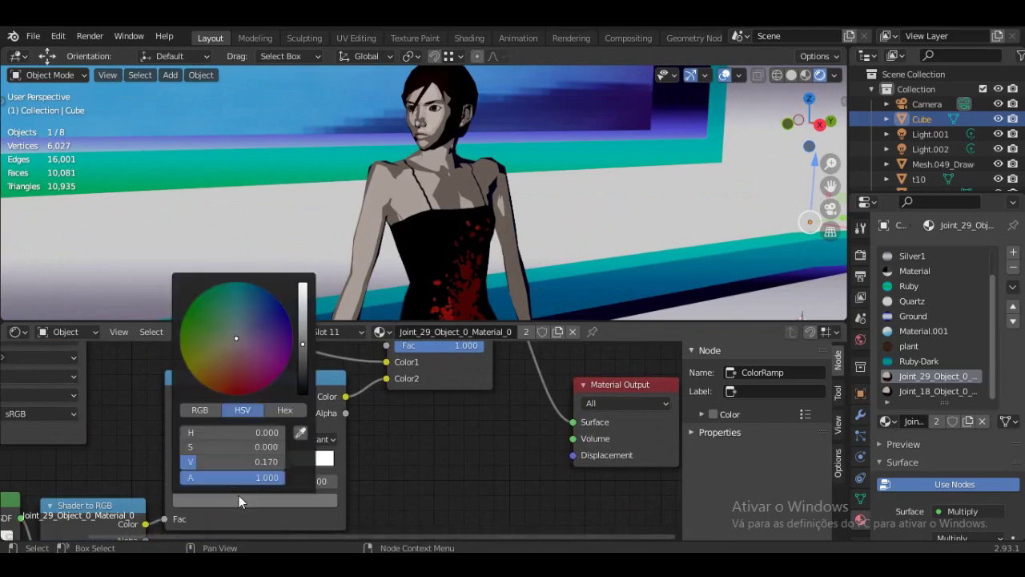
{"action": "mouse_move", "coordinate": [242, 324]}
{"action": "left_mouse_down"}
{"action": "mouse_move", "coordinate": [262, 370]}
{"action": "mouse_move", "coordinate": [248, 376]}
{"action": "left_mouse_up"}
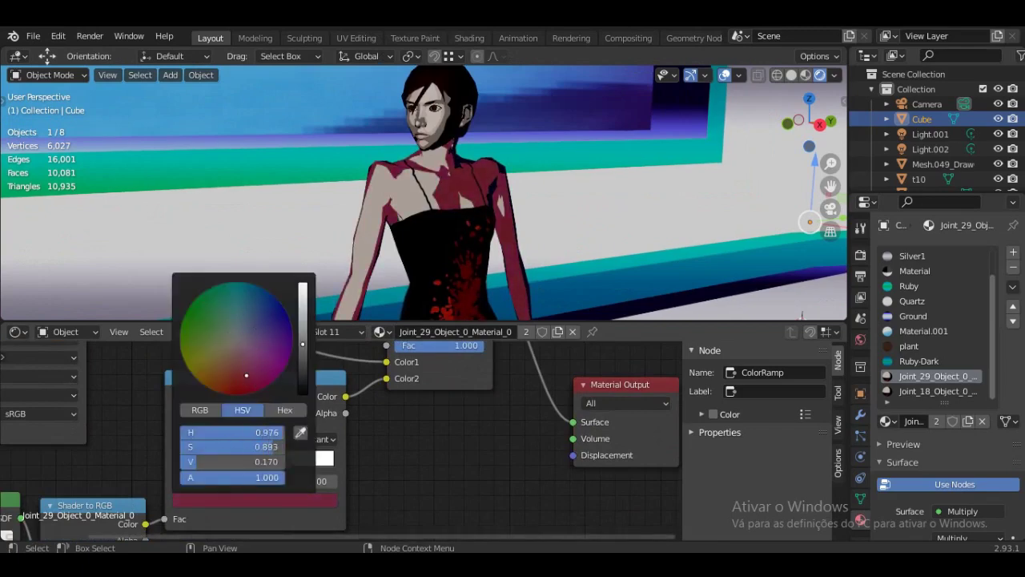
{"action": "mouse_move", "coordinate": [303, 360]}
{"action": "left_mouse_down"}
{"action": "mouse_move", "coordinate": [303, 335]}
{"action": "mouse_move", "coordinate": [303, 348]}
{"action": "mouse_move", "coordinate": [240, 364]}
{"action": "mouse_move", "coordinate": [237, 341]}
{"action": "left_mouse_up"}
Tint the light grey stop at 0.466 in the Joint_29 ColorRamp a very pale pink
{"action": "left_click", "coordinate": [250, 465]}
{"action": "left_click", "coordinate": [265, 502]}
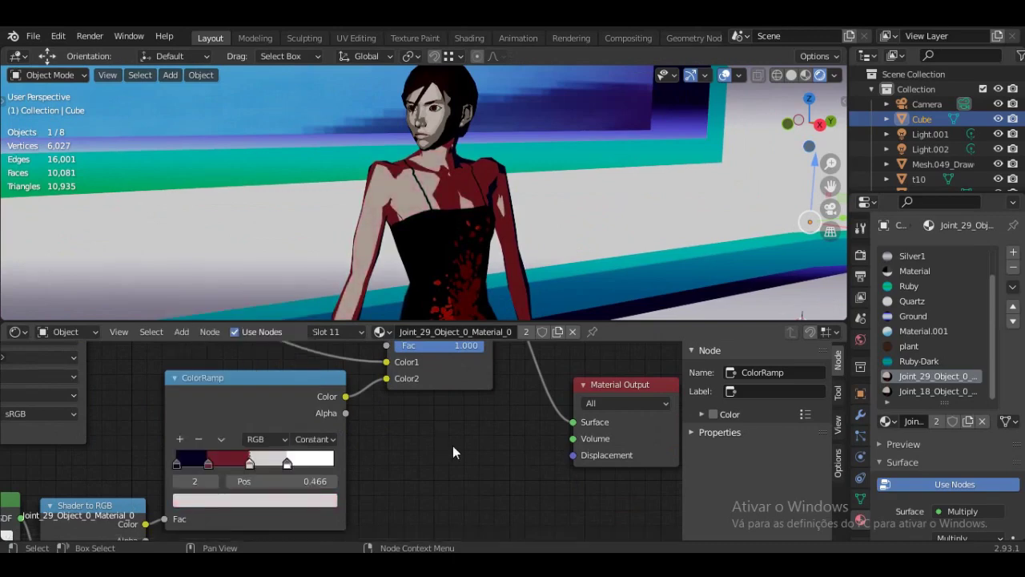
{"action": "left_click", "coordinate": [287, 462]}
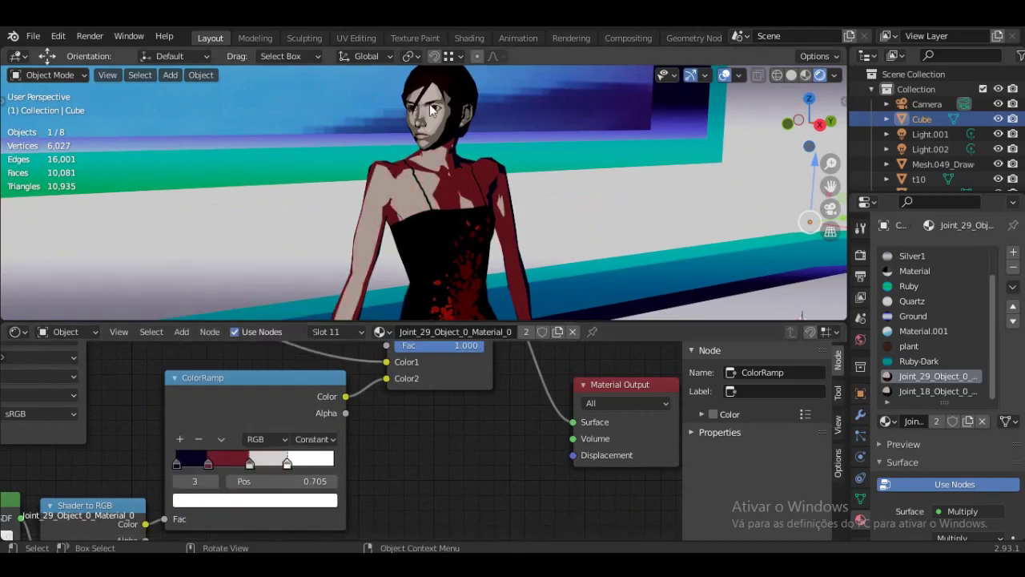
Switch to the Joint_18_Object_0_Material_0 material and recolour its ramp's black first stop to dark navy blue
{"action": "left_click", "coordinate": [934, 391]}
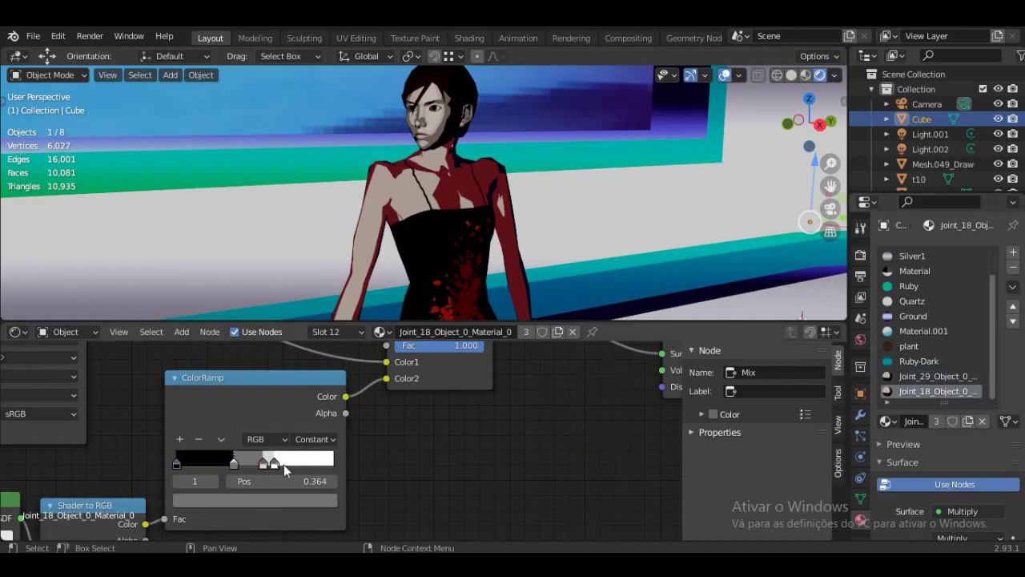
{"action": "left_click", "coordinate": [175, 462]}
{"action": "left_click", "coordinate": [207, 500]}
{"action": "left_click_drag", "start_coordinate": [303, 379], "coordinate": [303, 367]}
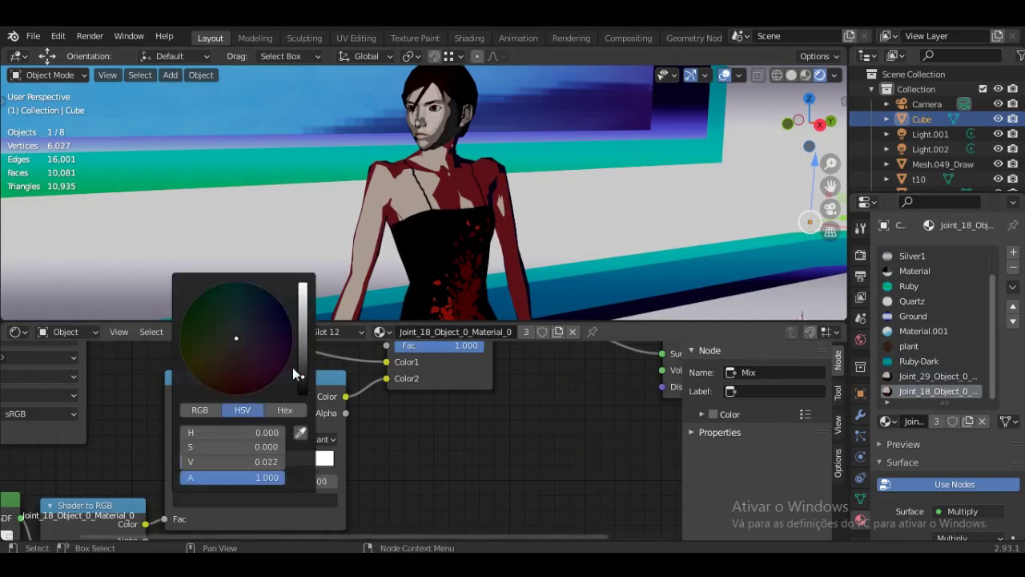
{"action": "left_click", "coordinate": [284, 312]}
Recolour the grey stop at 0.364 in the Joint_18 ColorRamp to a dark crimson, checking it on the face
{"action": "left_click", "coordinate": [232, 464]}
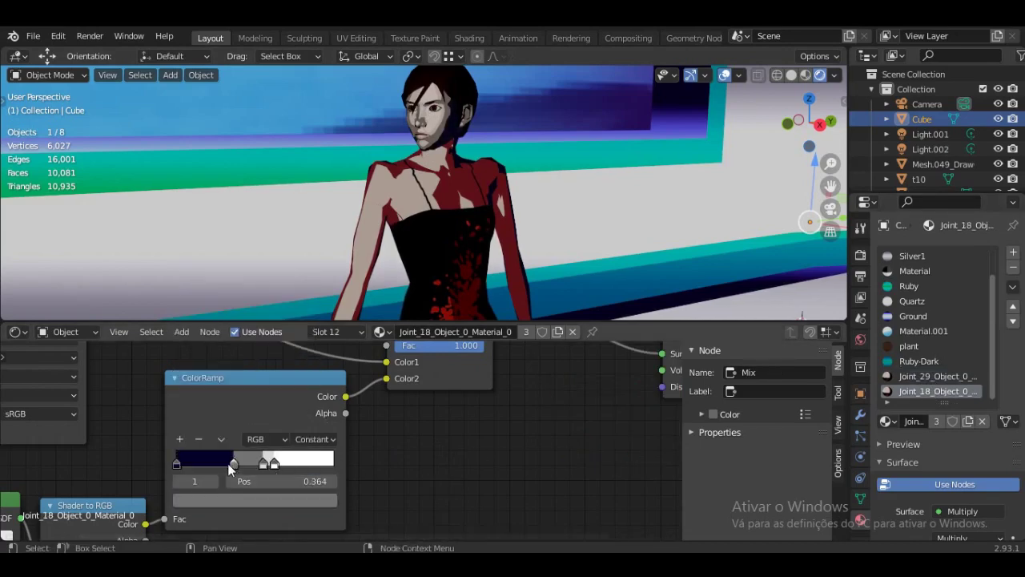
{"action": "left_click", "coordinate": [252, 502]}
{"action": "left_click", "coordinate": [234, 394]}
{"action": "middle_click_drag", "start_coordinate": [473, 141], "coordinate": [393, 230]}
{"action": "scroll", "coordinate": [532, 88], "scroll_direction": "up", "scroll_amount": 2}
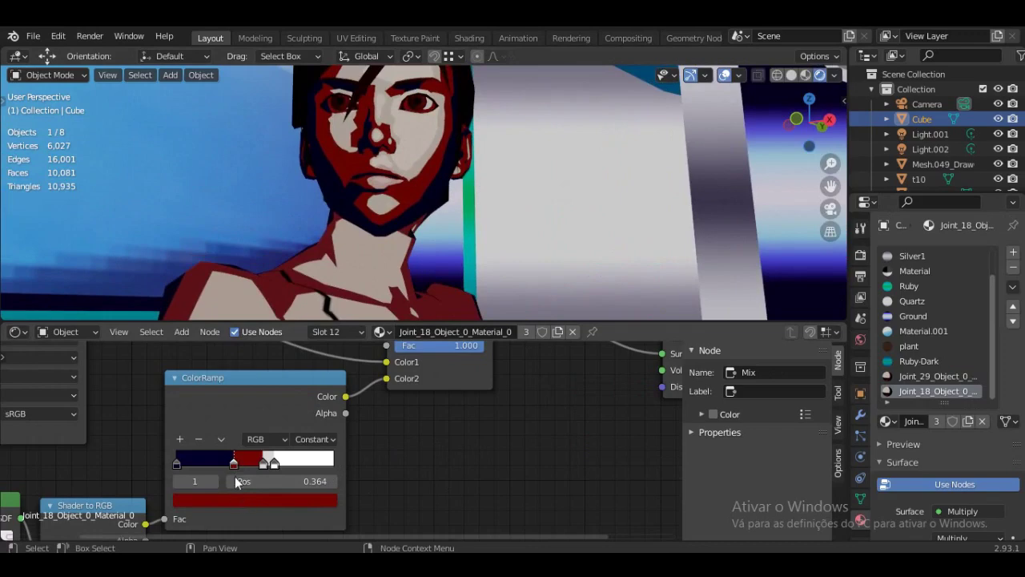
{"action": "left_click", "coordinate": [245, 501]}
{"action": "mouse_move", "coordinate": [303, 350]}
{"action": "left_mouse_down"}
{"action": "mouse_move", "coordinate": [303, 359]}
{"action": "mouse_move", "coordinate": [303, 346]}
{"action": "left_mouse_up"}
{"action": "left_click_drag", "start_coordinate": [234, 394], "coordinate": [247, 384]}
Enlarge the 3D viewport and examine the recoloured character in the room from several angles and distances
{"action": "middle_click_drag", "start_coordinate": [579, 182], "coordinate": [502, 233]}
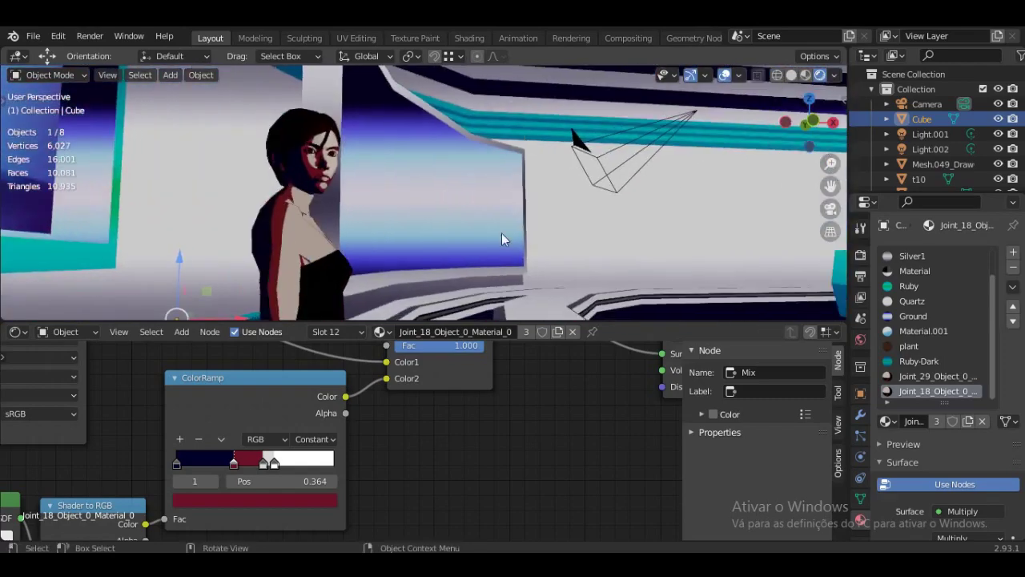
{"action": "left_click_drag", "start_coordinate": [545, 325], "coordinate": [535, 512]}
{"action": "middle_click_drag", "start_coordinate": [513, 264], "coordinate": [475, 329]}
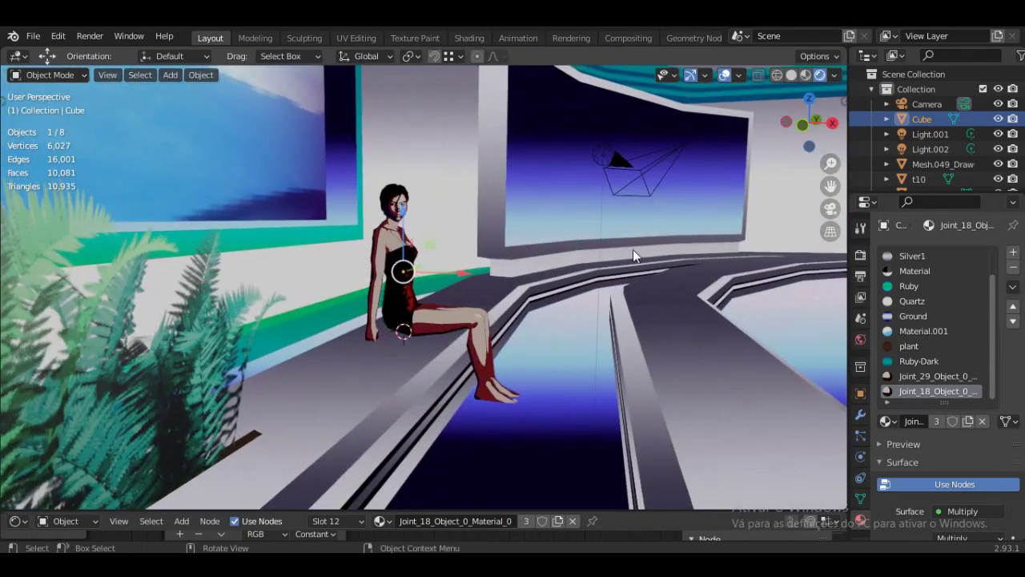
{"action": "middle_click_drag", "start_coordinate": [633, 249], "coordinate": [431, 331]}
{"action": "scroll", "coordinate": [535, 367], "scroll_direction": "up", "scroll_amount": 4}
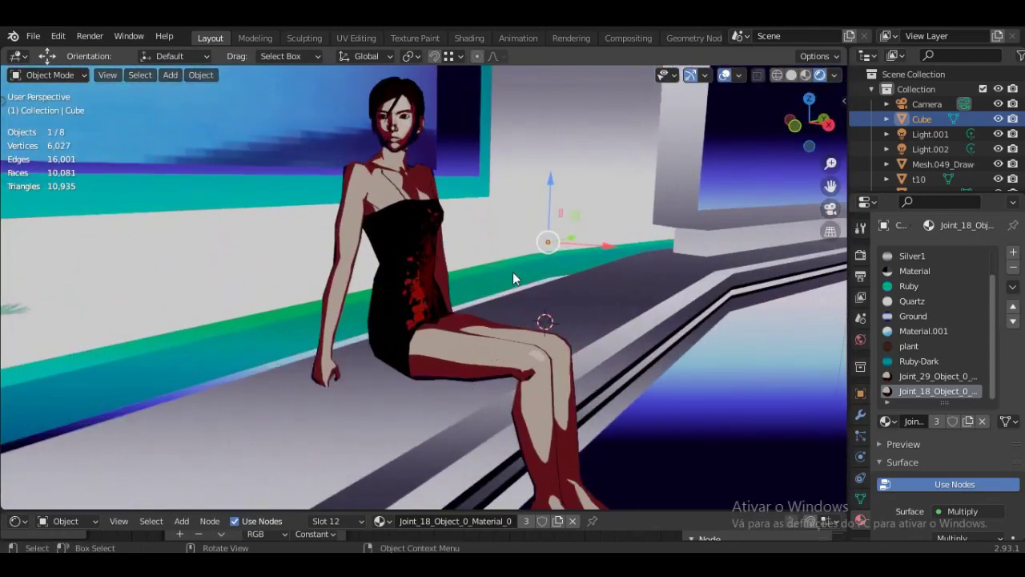
{"action": "scroll", "coordinate": [515, 273], "scroll_direction": "down", "scroll_amount": 2}
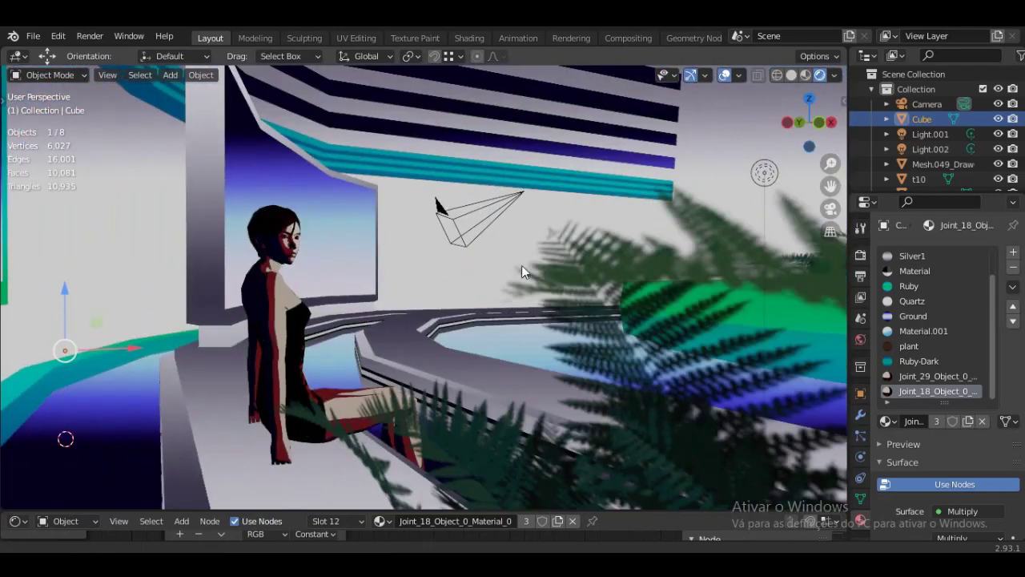